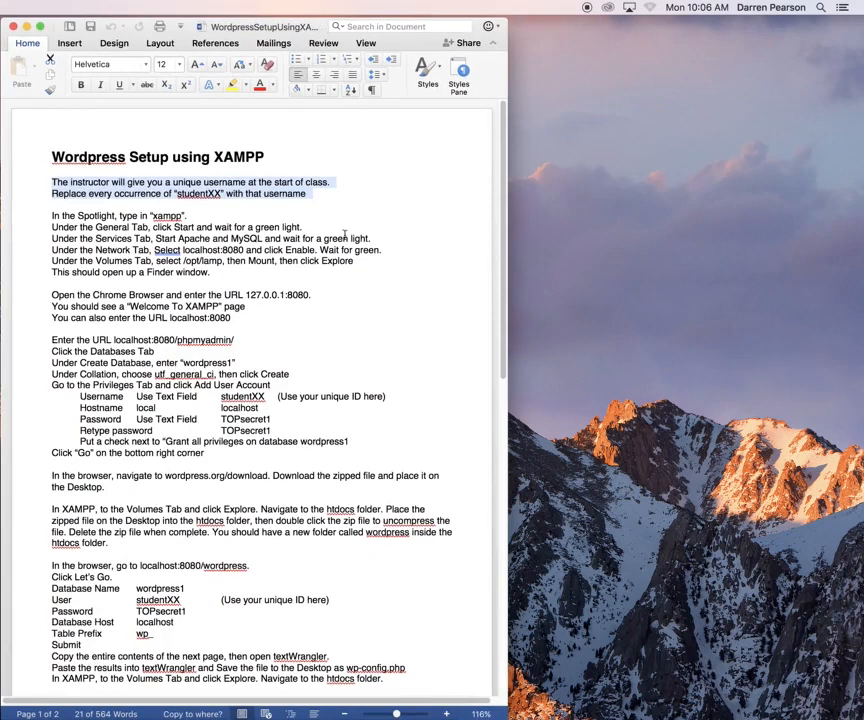
Change studentXX on line 2 to student99, then drag the Word window out of view
{"action": "left_click", "coordinate": [180, 192]}
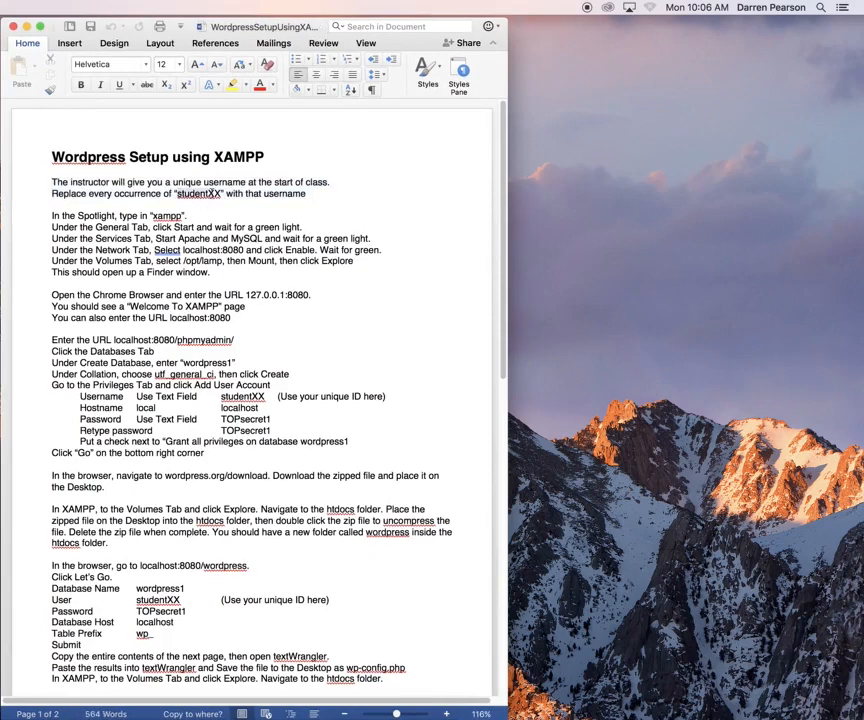
{"action": "double_click", "coordinate": [180, 193]}
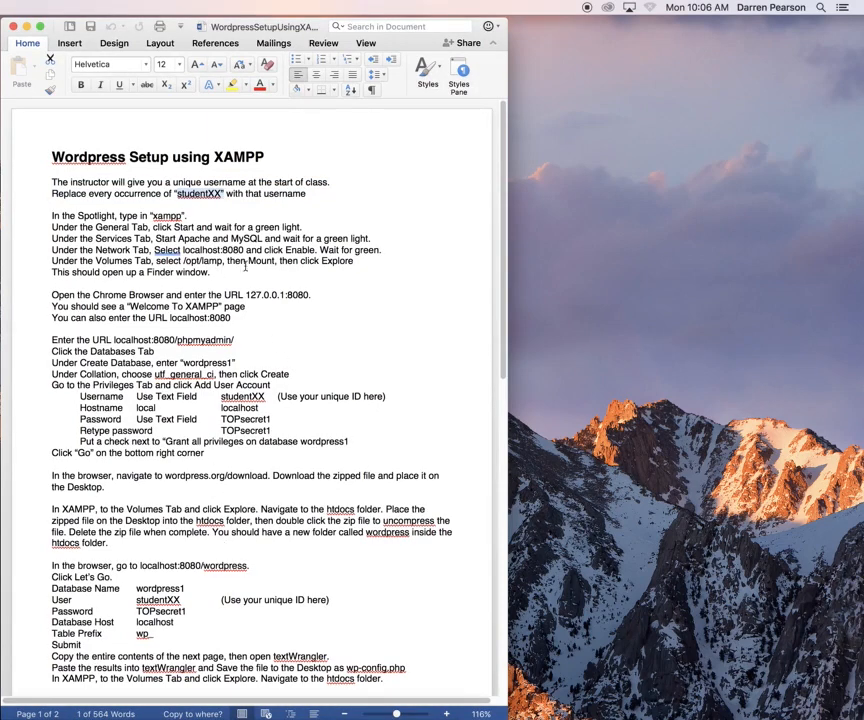
{"action": "left_click", "coordinate": [217, 193]}
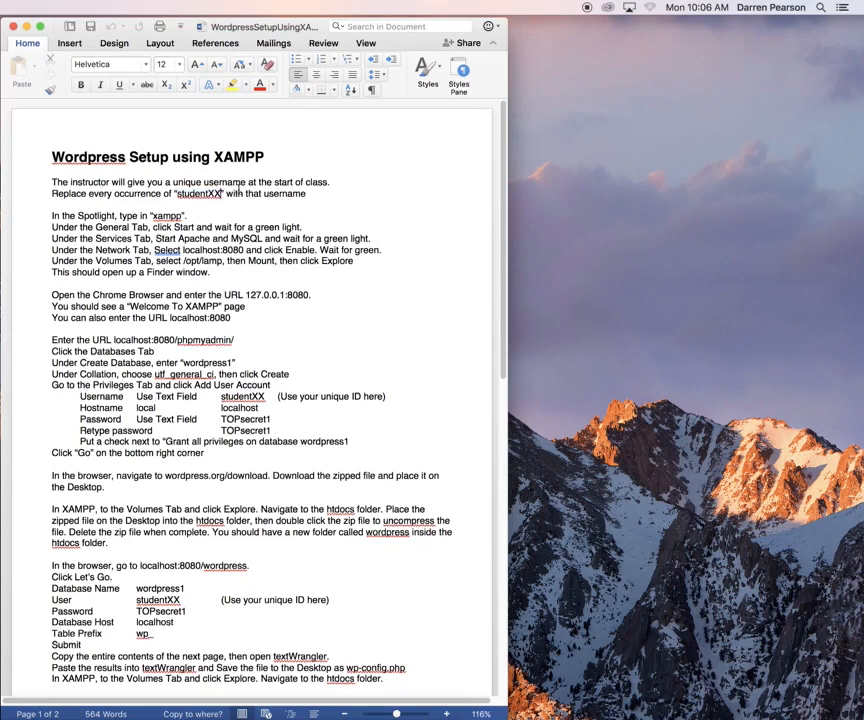
{"action": "key", "text": "BackSpace"}
{"action": "key", "text": "BackSpace"}
{"action": "type", "text": "99"}
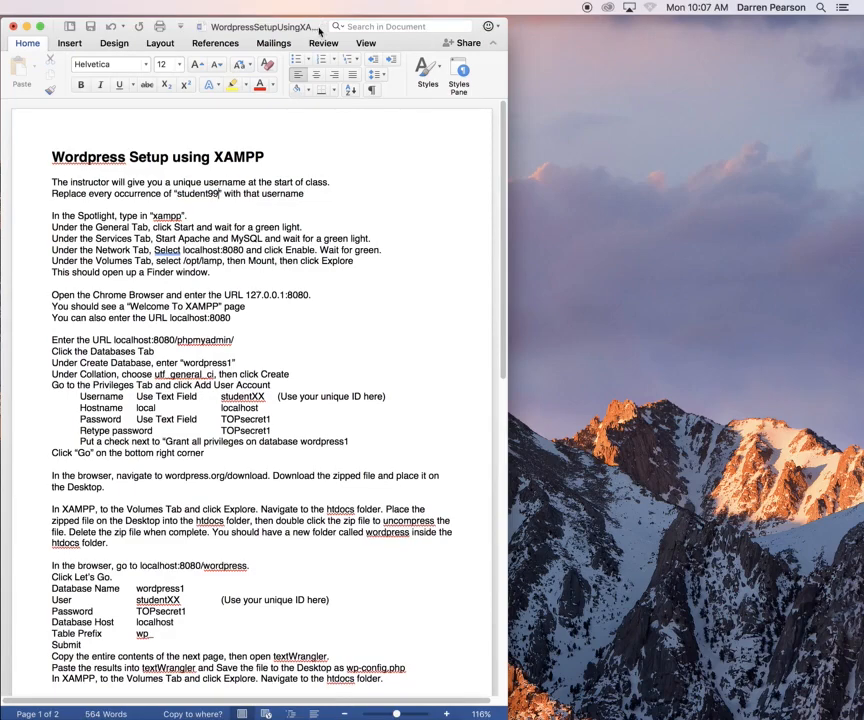
{"action": "left_click_drag", "start_coordinate": [318, 27], "coordinate": [0, 36]}
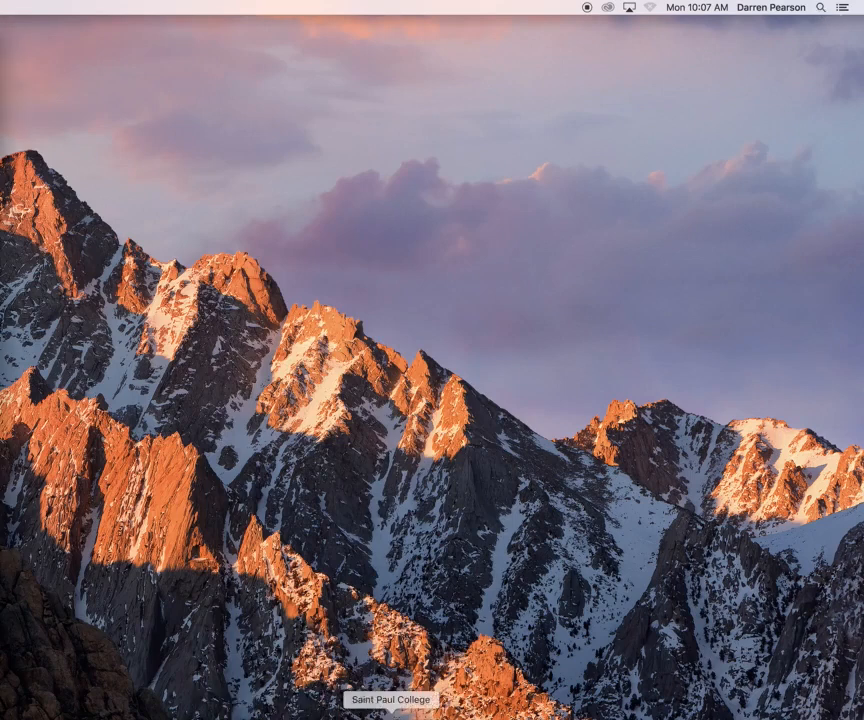
In a new Chrome tab, search for xampp and open the Apache Friends XAMPP downloads page
{"action": "left_click", "coordinate": [391, 716]}
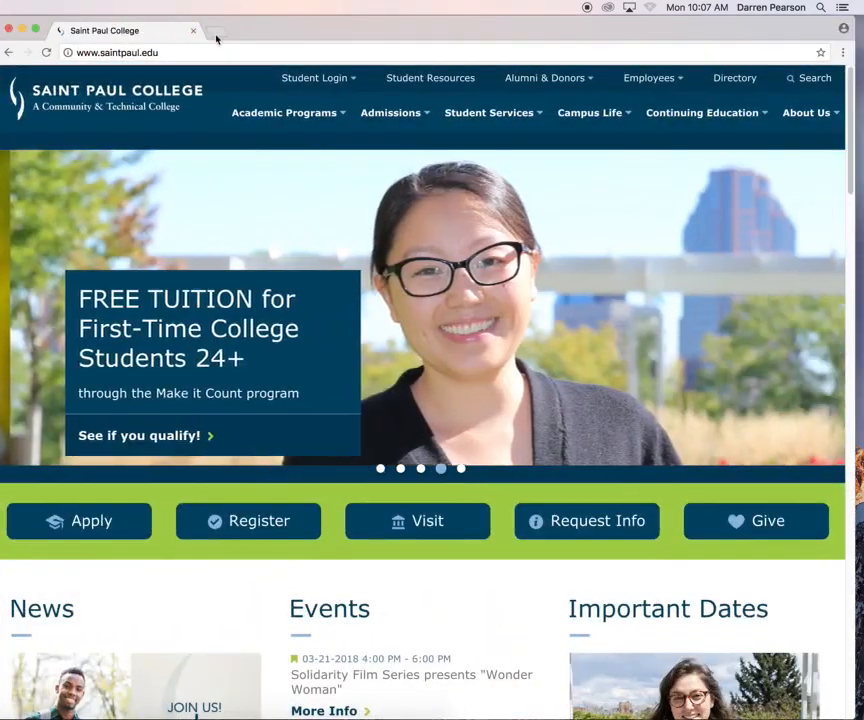
{"action": "left_click", "coordinate": [216, 33]}
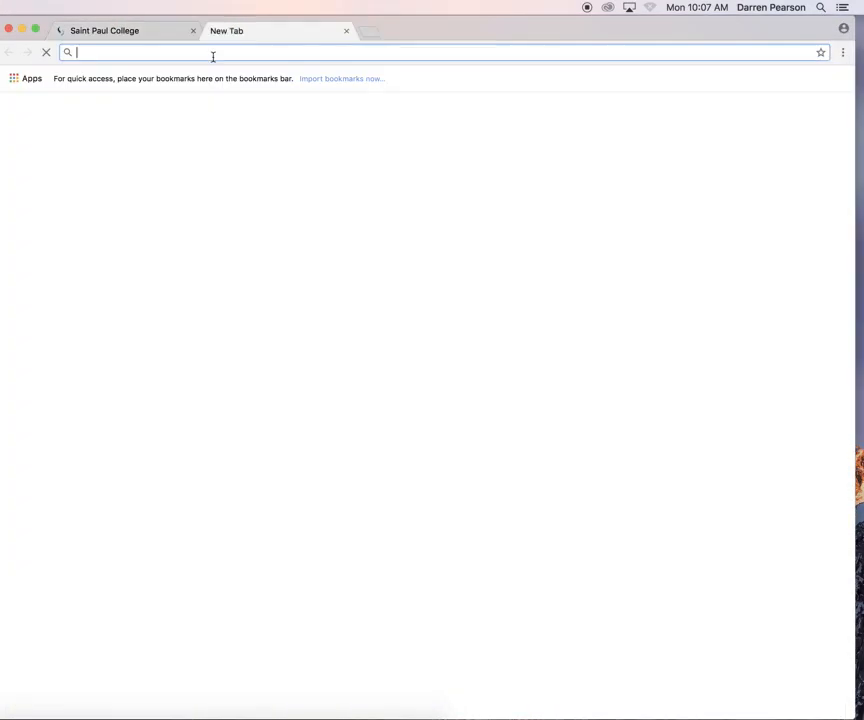
{"action": "type", "text": "xampp"}
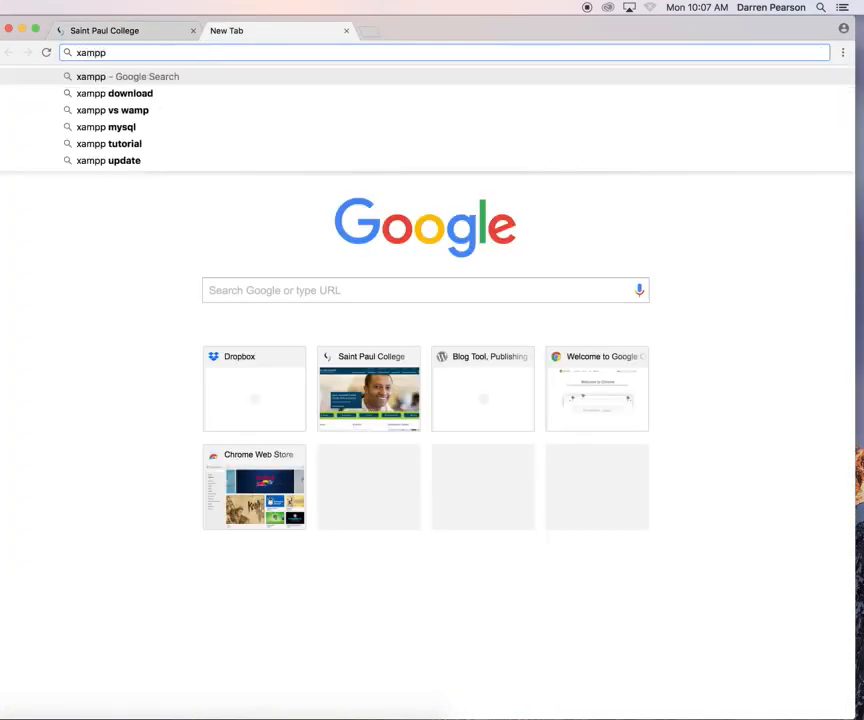
{"action": "key", "text": "Return"}
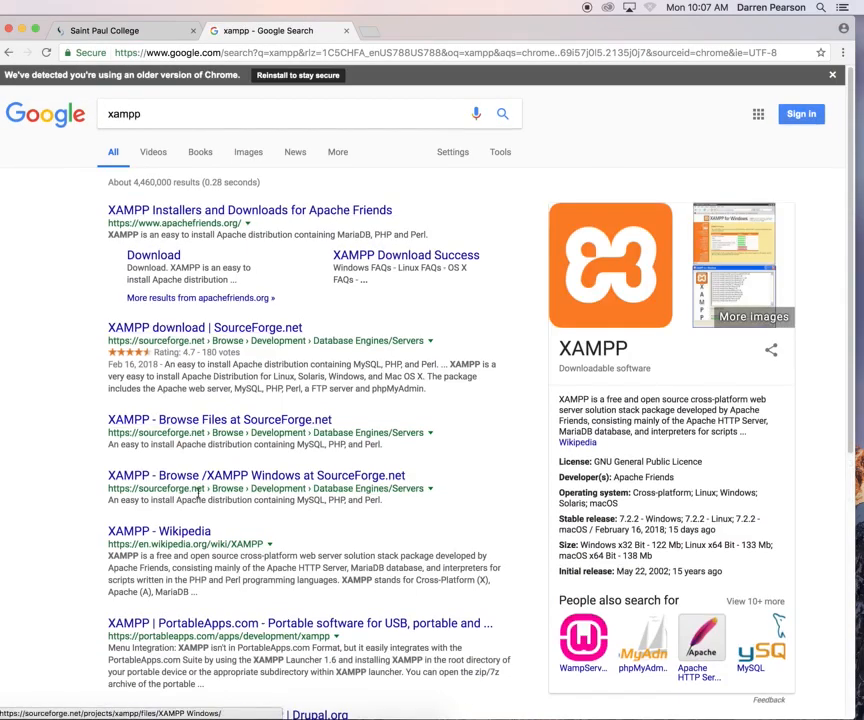
{"action": "left_click", "coordinate": [213, 211]}
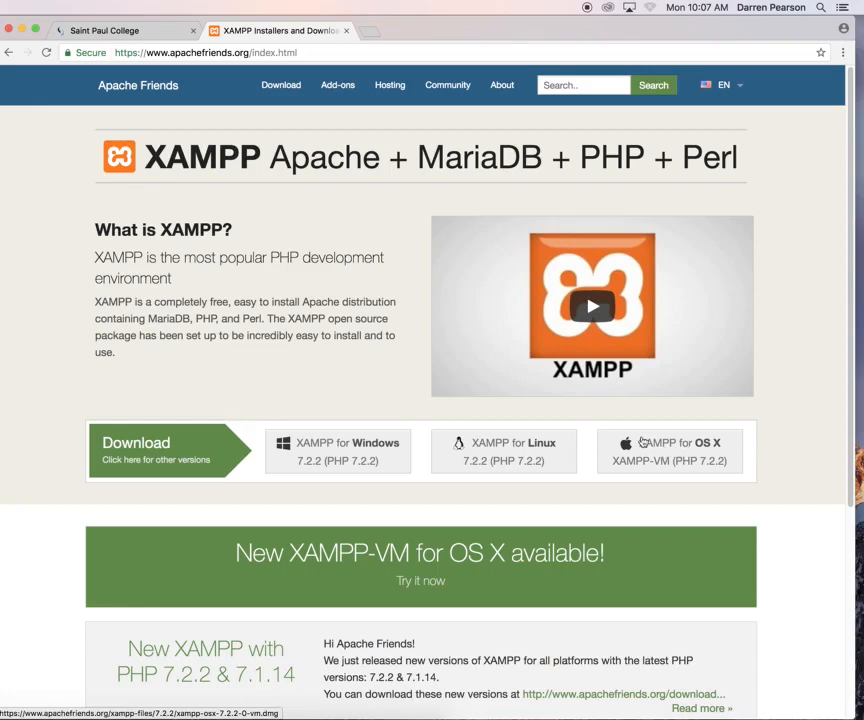
Close the XAMPP page, hide Chrome, and launch XAMPP from a Spotlight search for xampp
{"action": "left_click", "coordinate": [347, 32]}
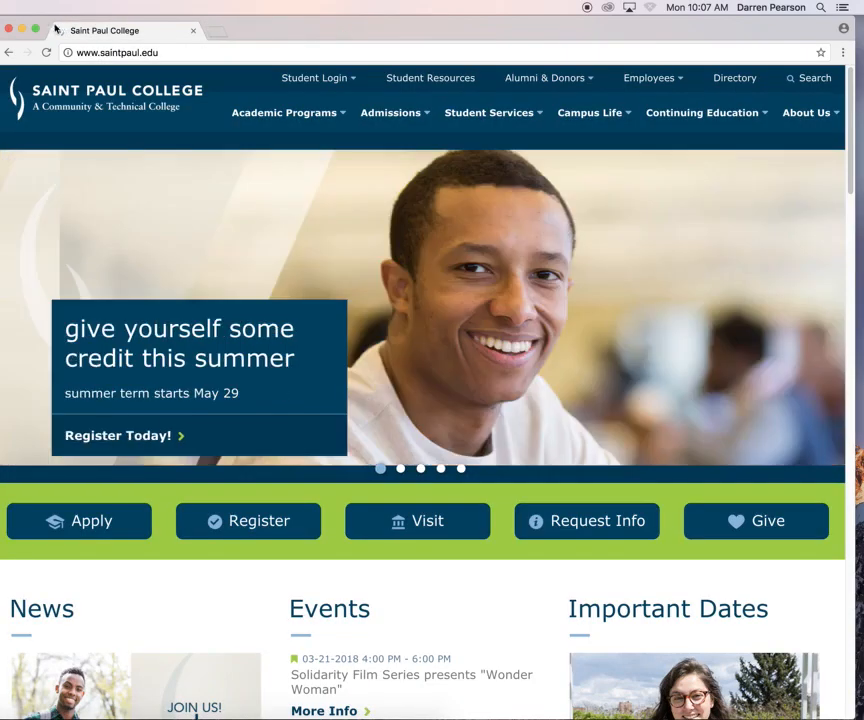
{"action": "left_click", "coordinate": [22, 29]}
{"action": "left_click", "coordinate": [819, 8]}
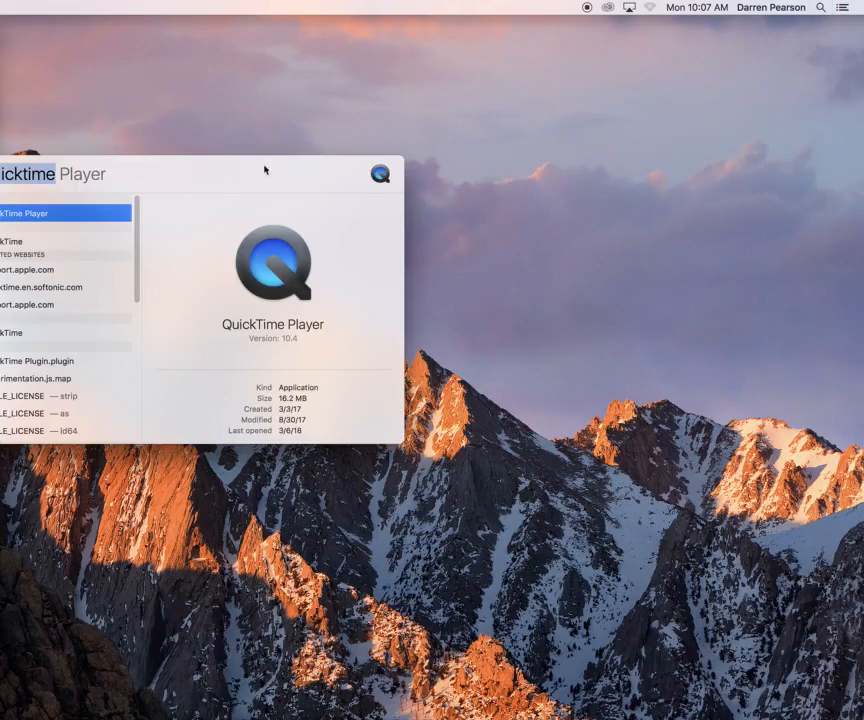
{"action": "left_click_drag", "start_coordinate": [266, 170], "coordinate": [452, 143]}
{"action": "type", "text": "xampp"}
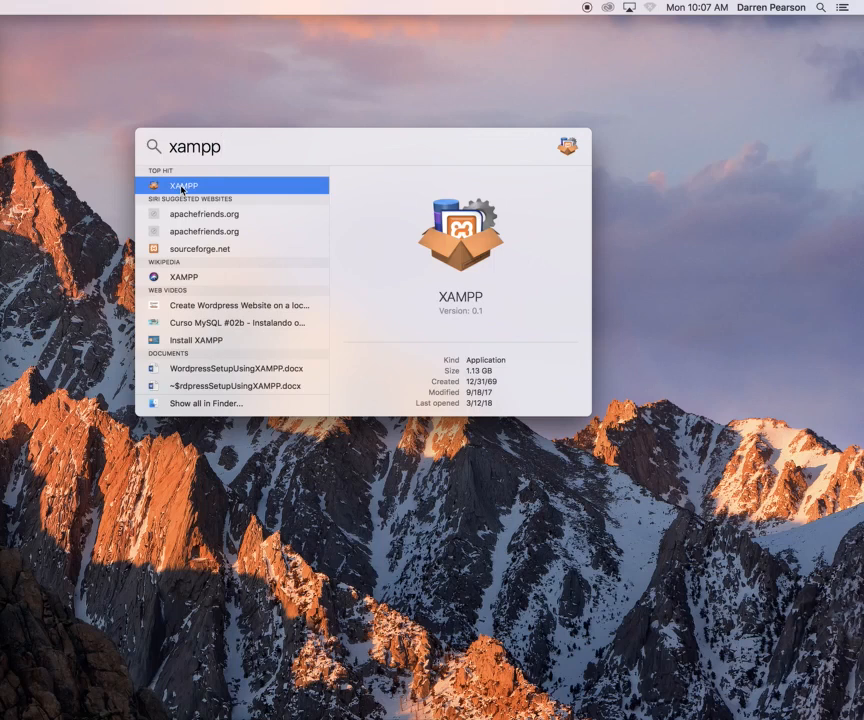
{"action": "left_click", "coordinate": [181, 188]}
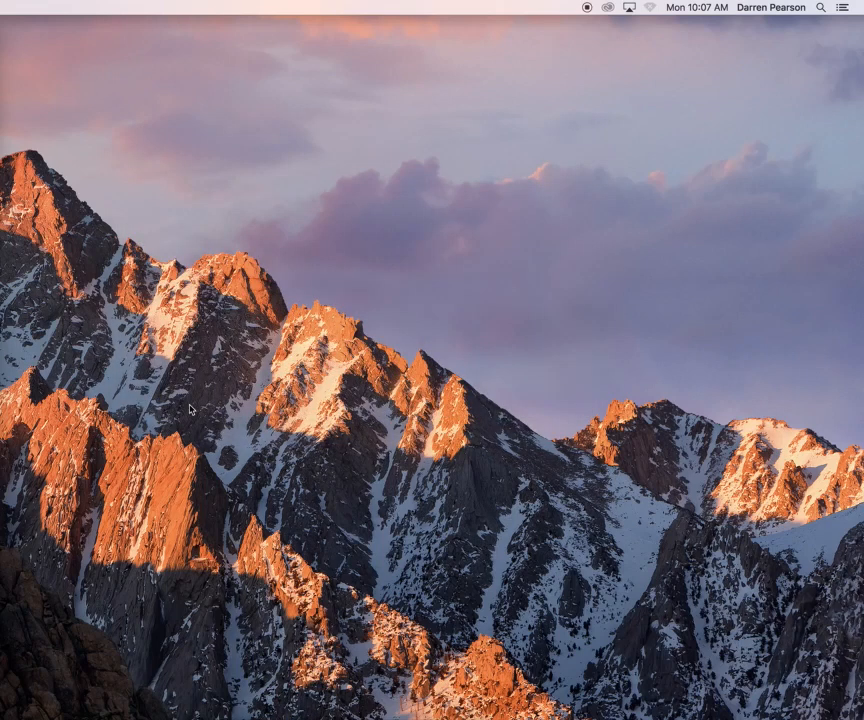
{"action": "left_click_drag", "start_coordinate": [209, 222], "coordinate": [215, 28]}
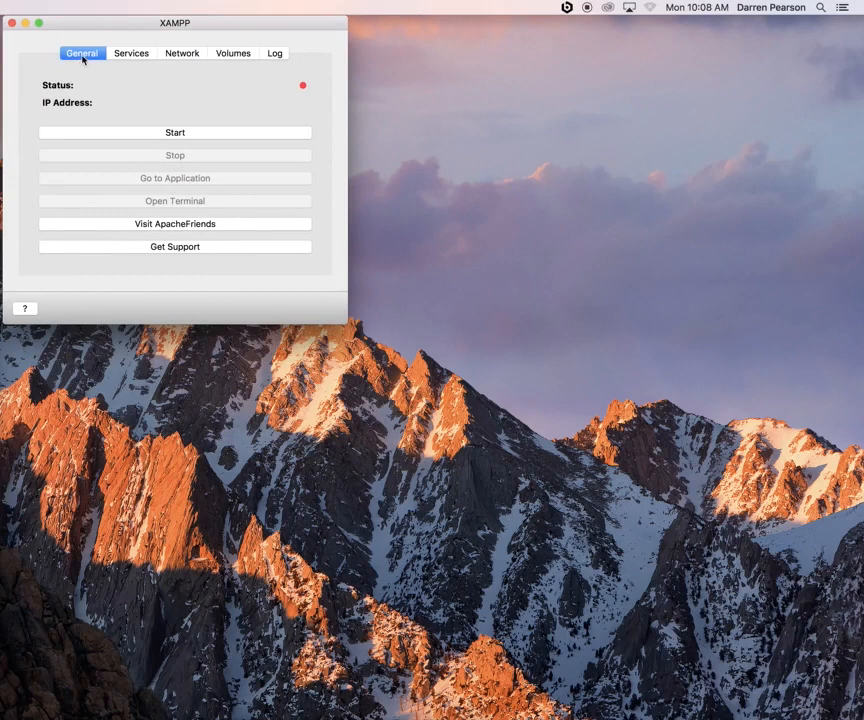
Start the XAMPP stack at IP 192.168.64.3 and list its MySQL, Apache and ProFTPD services
{"action": "left_click", "coordinate": [180, 137]}
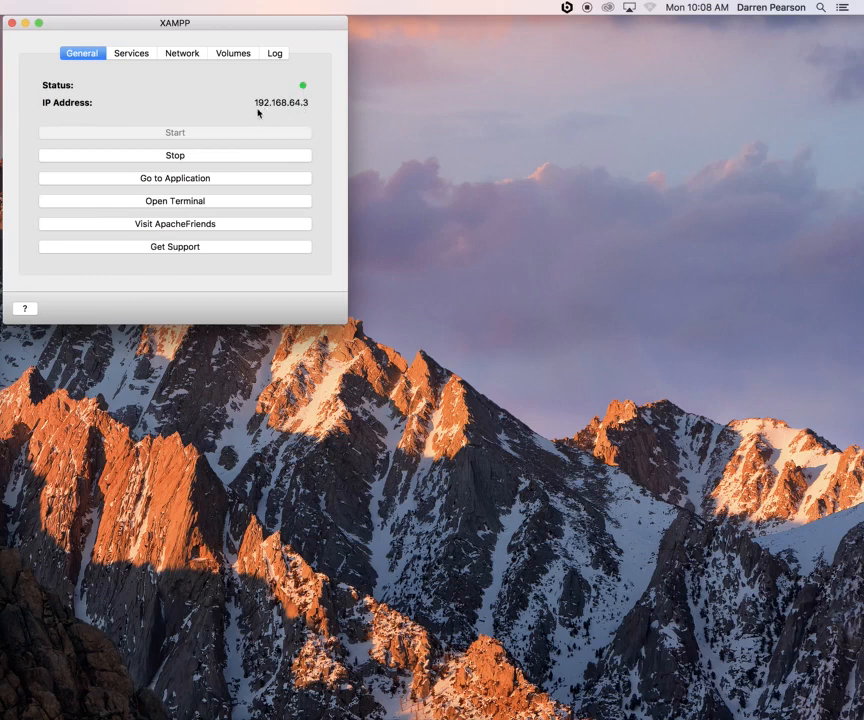
{"action": "left_click", "coordinate": [131, 54]}
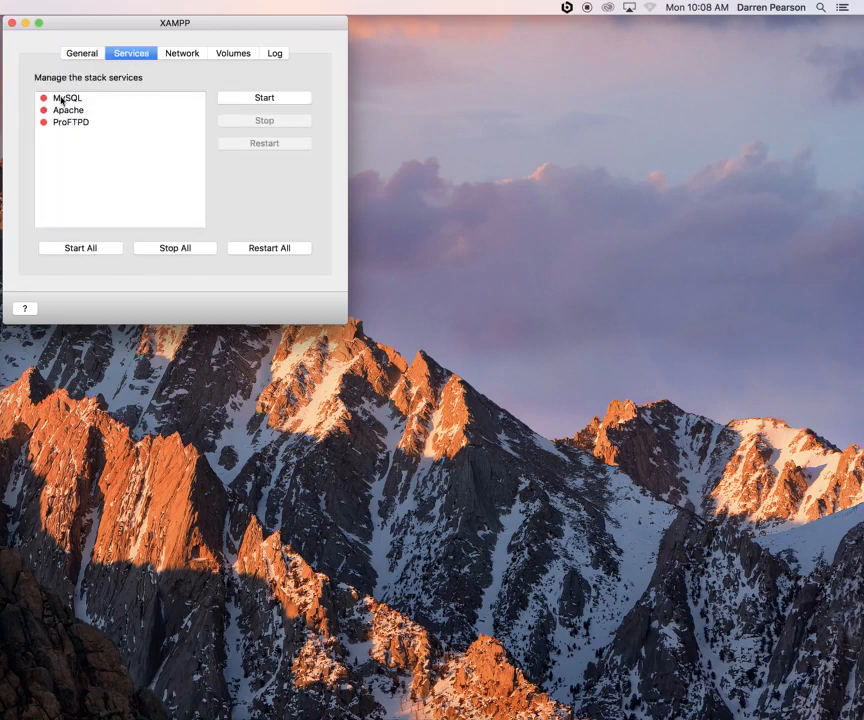
Start the MySQL, Apache and ProFTPD services one after another
{"action": "left_click", "coordinate": [70, 100]}
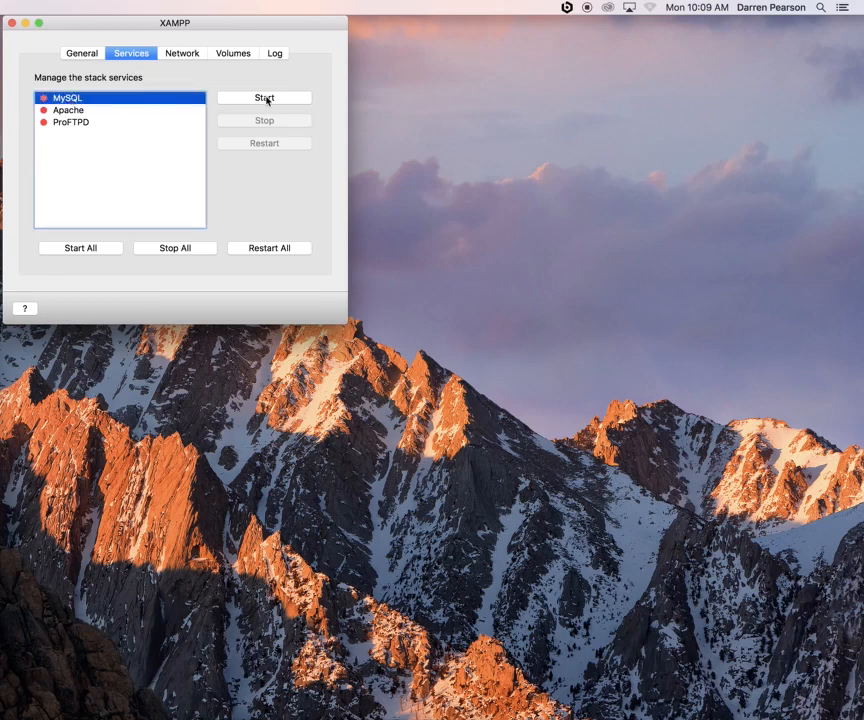
{"action": "left_click", "coordinate": [266, 98]}
{"action": "left_click", "coordinate": [79, 112]}
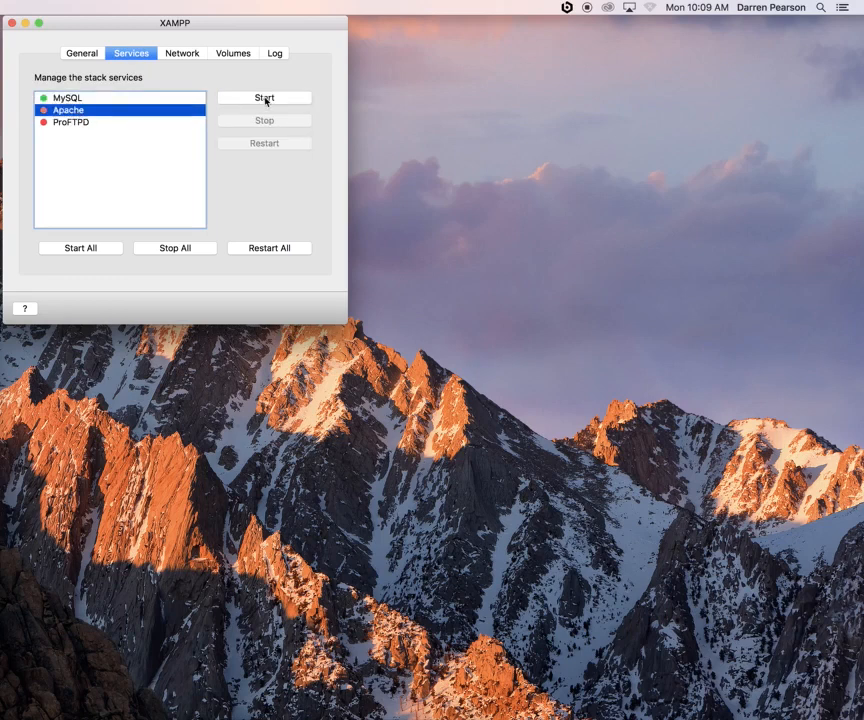
{"action": "left_click", "coordinate": [266, 99]}
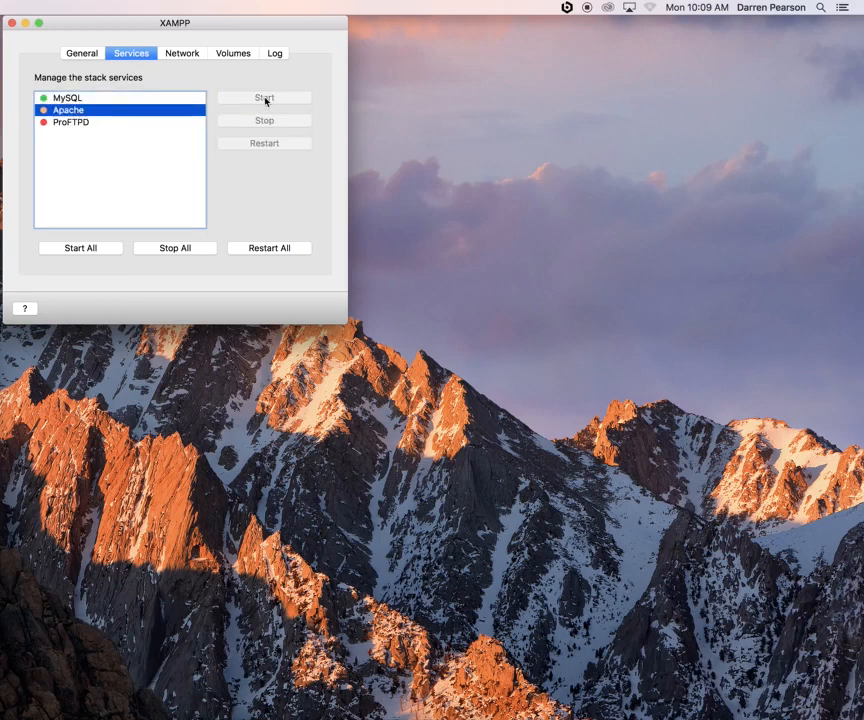
{"action": "left_click", "coordinate": [60, 121]}
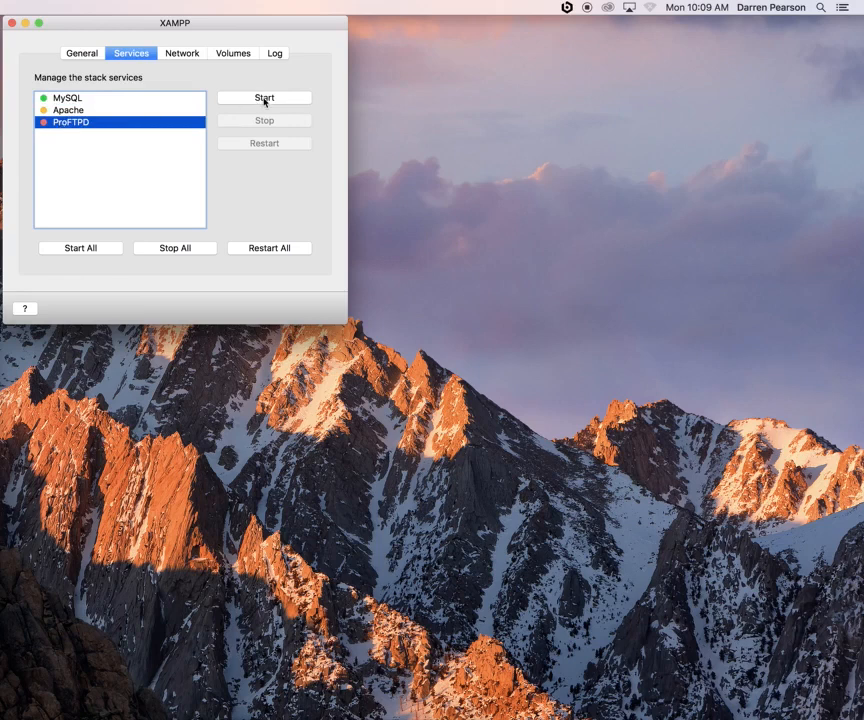
{"action": "left_click", "coordinate": [265, 99]}
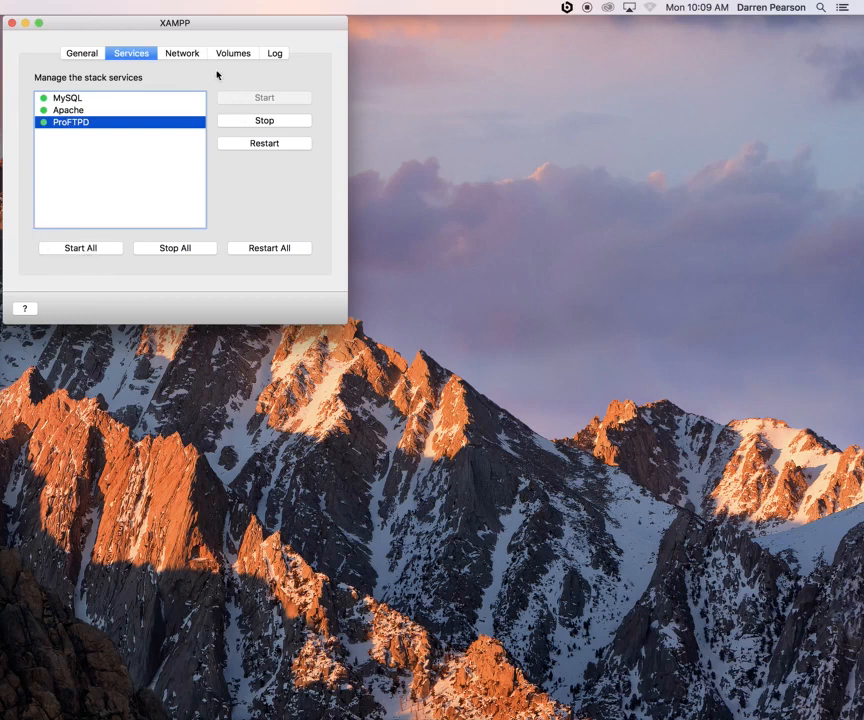
{"action": "left_click", "coordinate": [184, 55]}
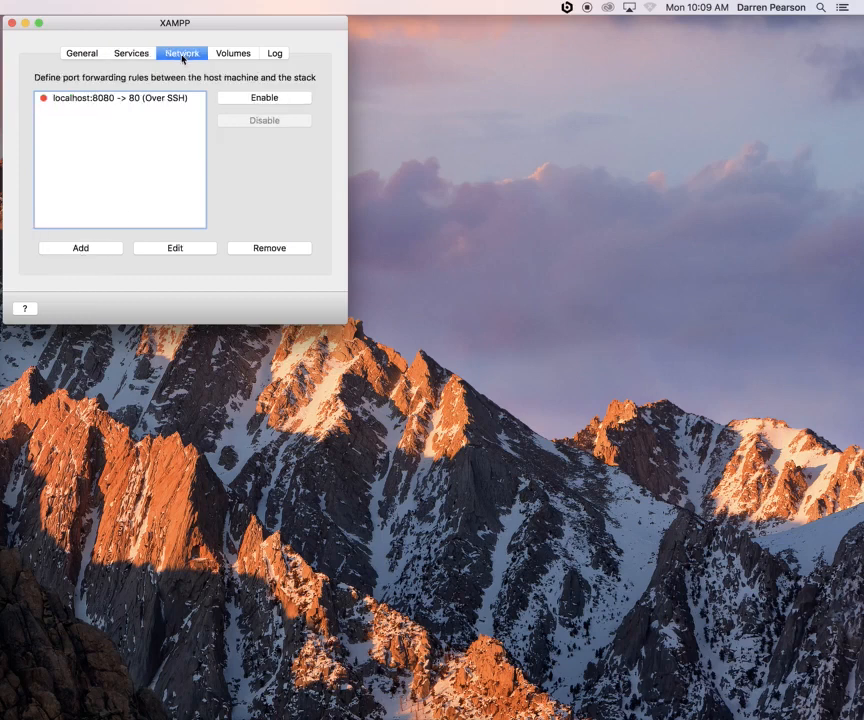
Enable the localhost:8080 -> 80 rule, mount /opt/lampp, and open the lampp folder in Finder
{"action": "left_click", "coordinate": [85, 97]}
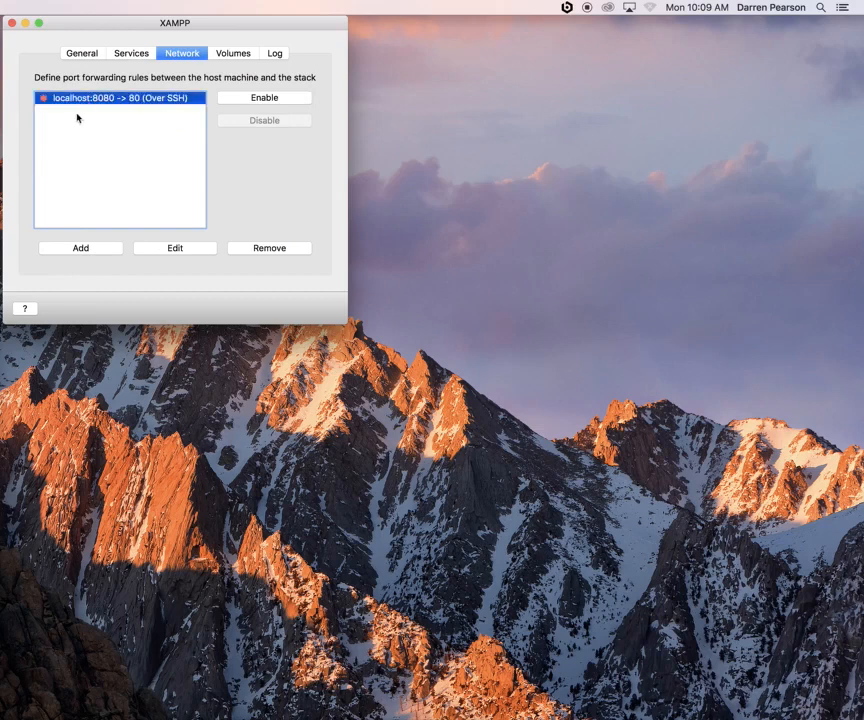
{"action": "left_click", "coordinate": [268, 99]}
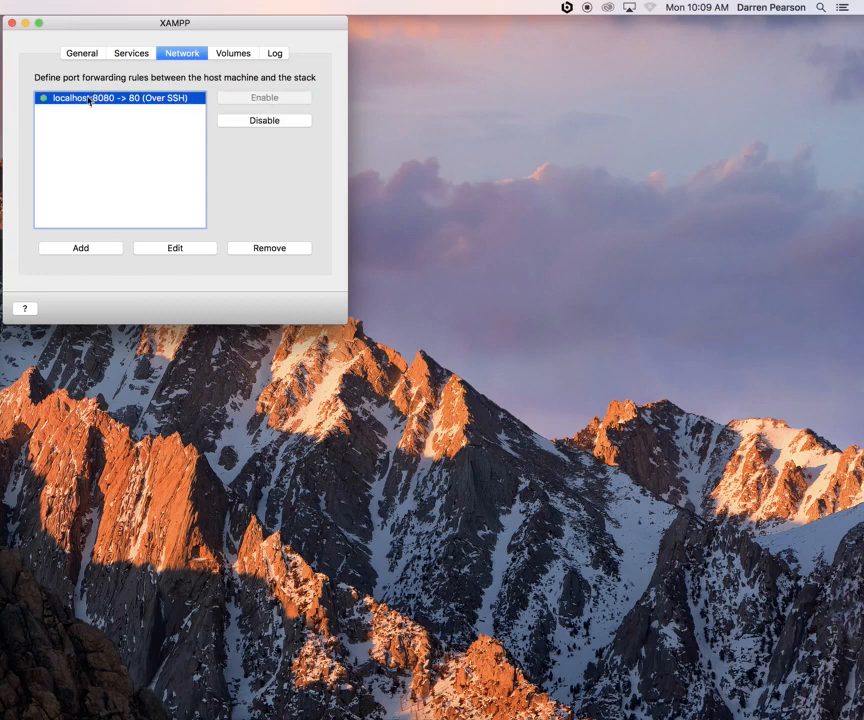
{"action": "left_click", "coordinate": [238, 54]}
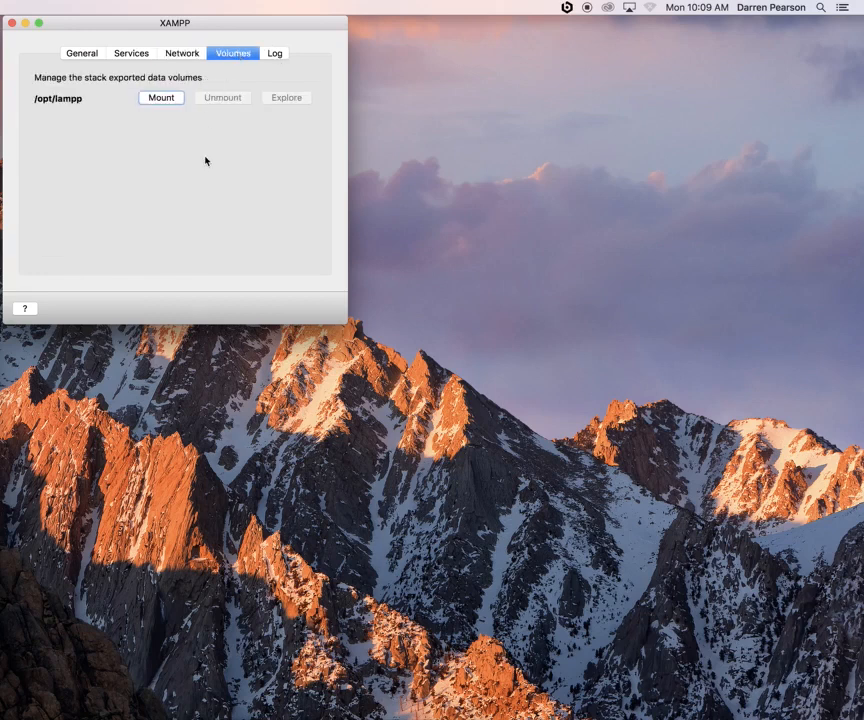
{"action": "left_click", "coordinate": [161, 98]}
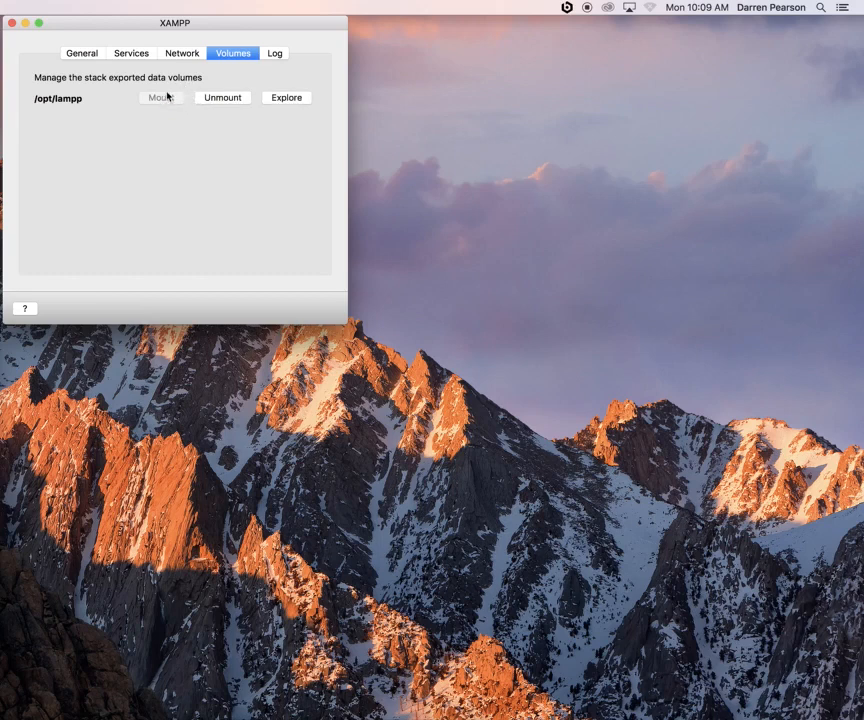
{"action": "left_click", "coordinate": [290, 98]}
{"action": "left_click_drag", "start_coordinate": [367, 122], "coordinate": [486, 33]}
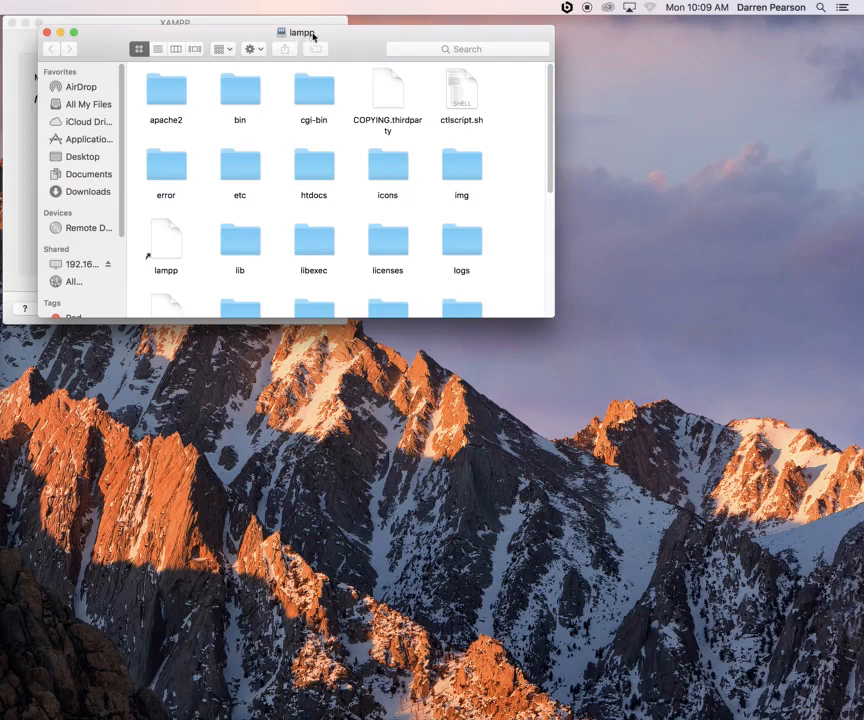
Maximize the lampp Finder window in list view, select htdocs, then minimize it
{"action": "double_click", "coordinate": [165, 30]}
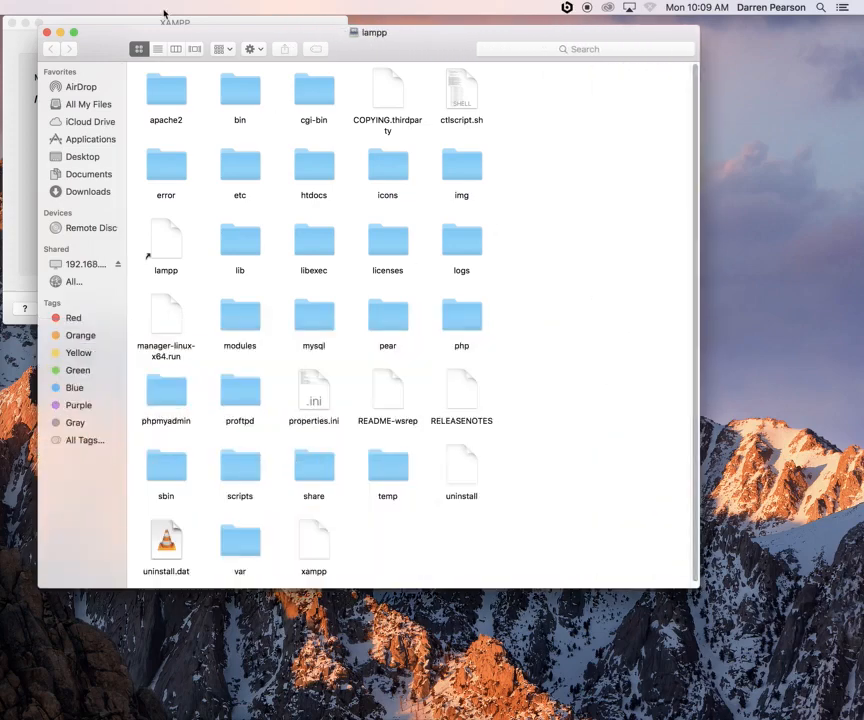
{"action": "left_click", "coordinate": [157, 50]}
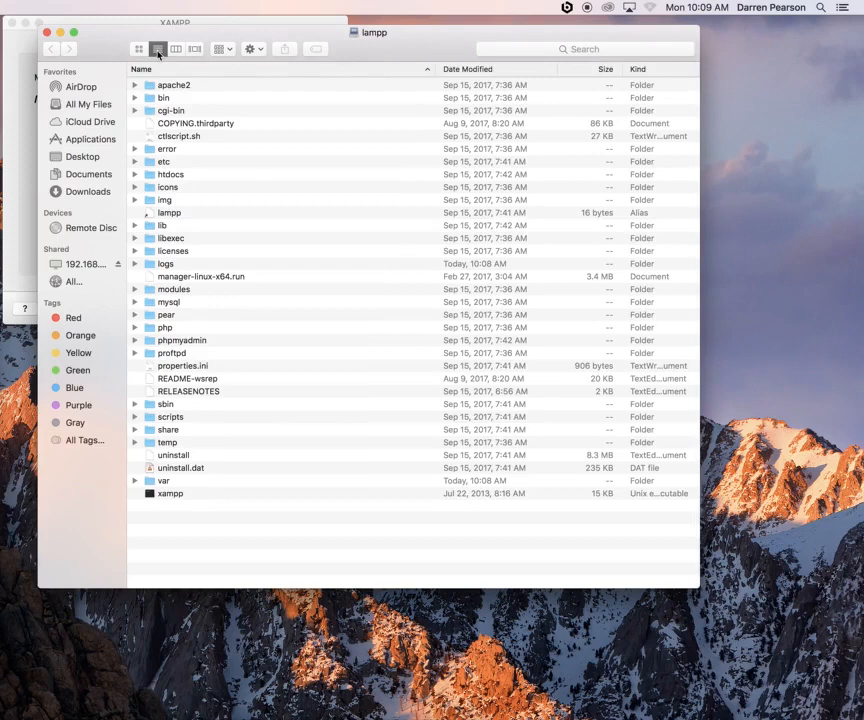
{"action": "left_click", "coordinate": [192, 175]}
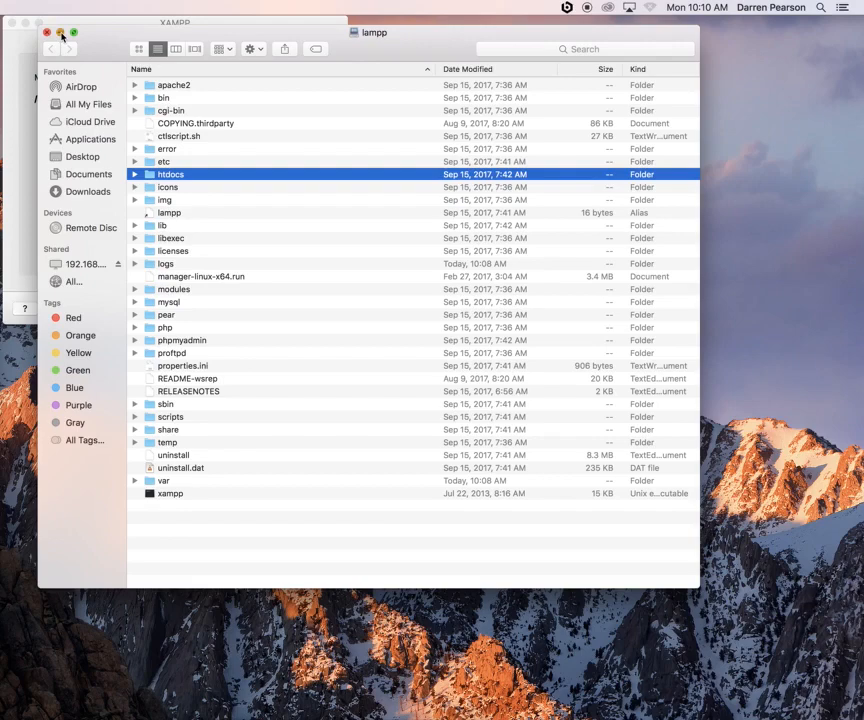
{"action": "left_click", "coordinate": [61, 34]}
Cycle through XAMPP's Services, General and Network panels, ending back on Volumes
{"action": "left_click", "coordinate": [133, 53]}
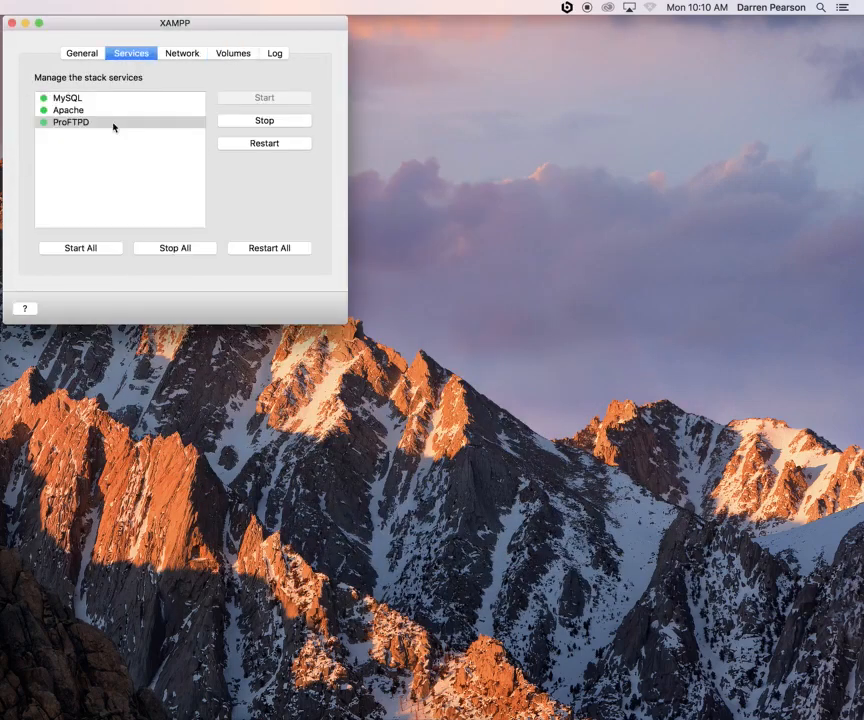
{"action": "left_click", "coordinate": [82, 53]}
{"action": "left_click", "coordinate": [182, 53]}
{"action": "left_click", "coordinate": [233, 53]}
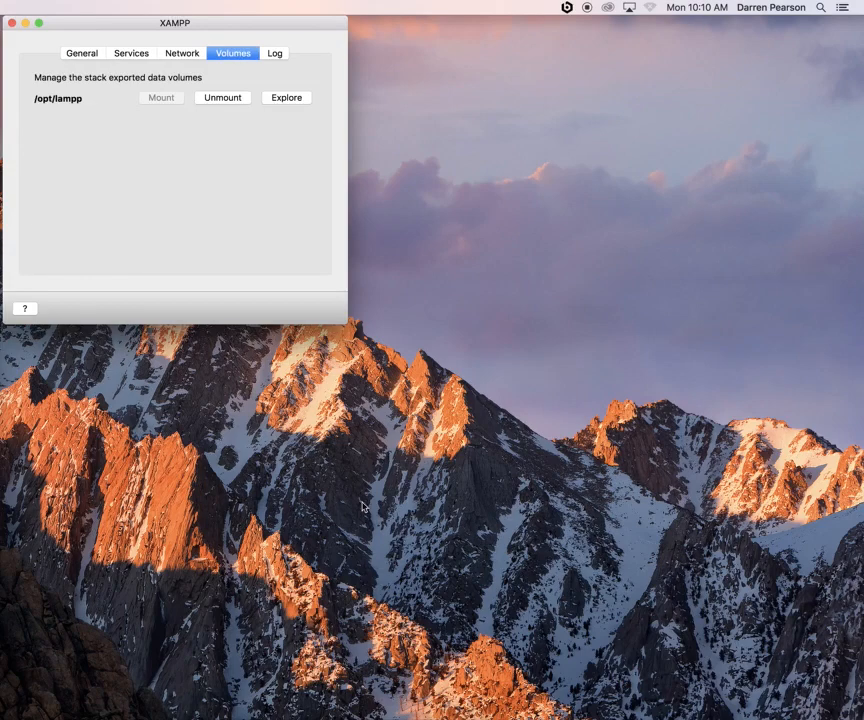
Restore Chrome and load the XAMPP dashboard at 127.0.0.1:8080
{"action": "left_click", "coordinate": [390, 700]}
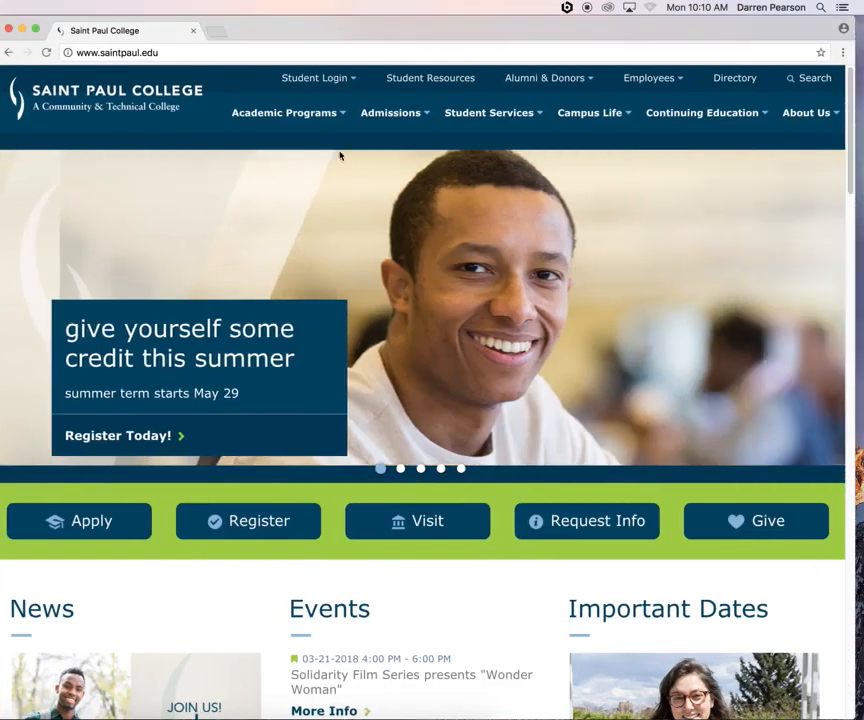
{"action": "left_click", "coordinate": [165, 53]}
{"action": "left_click_drag", "start_coordinate": [165, 53], "coordinate": [74, 54]}
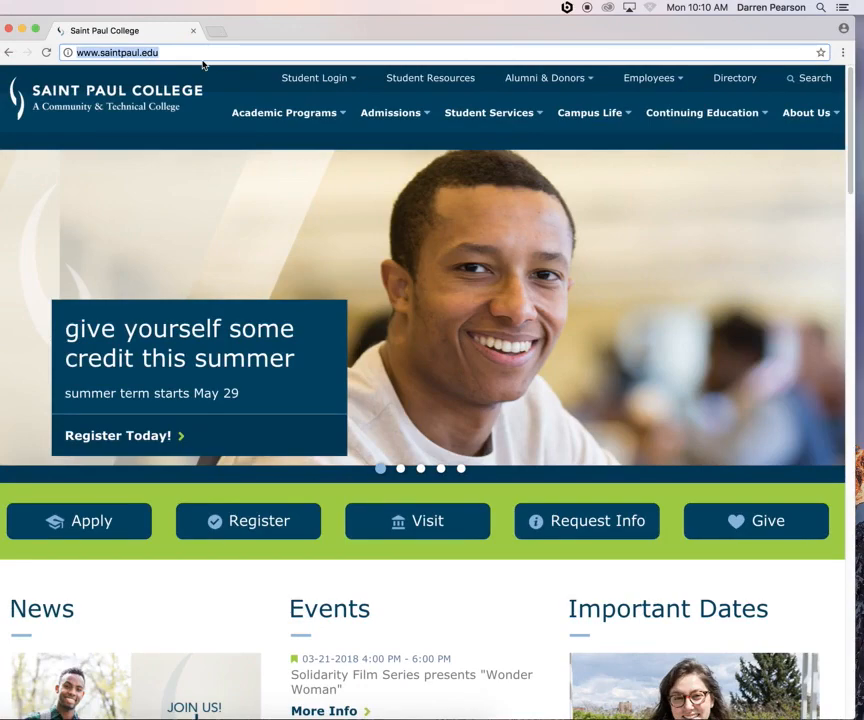
{"action": "key", "text": "BackSpace"}
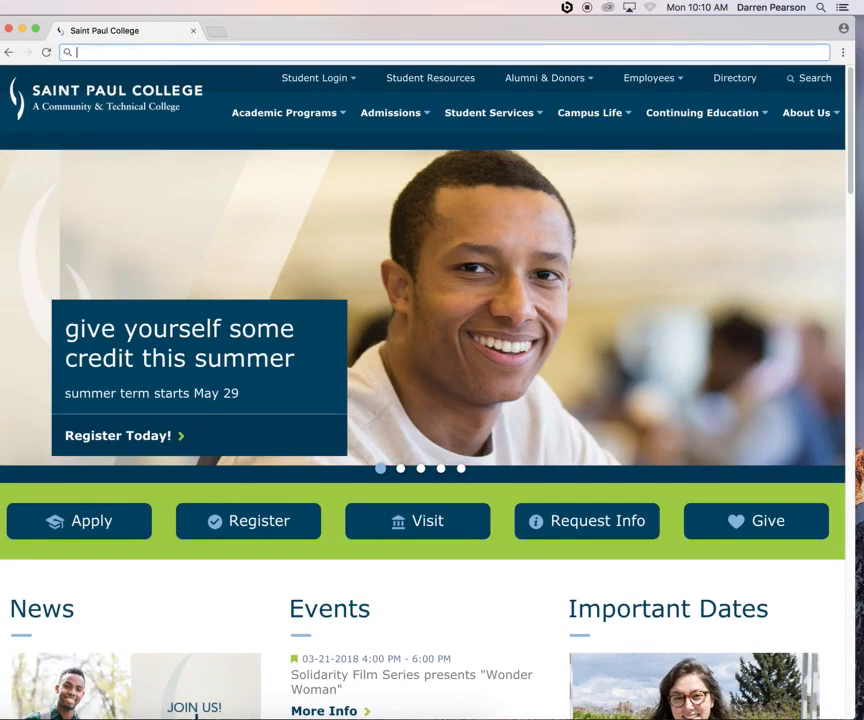
{"action": "type", "text": "127.0.0.1"}
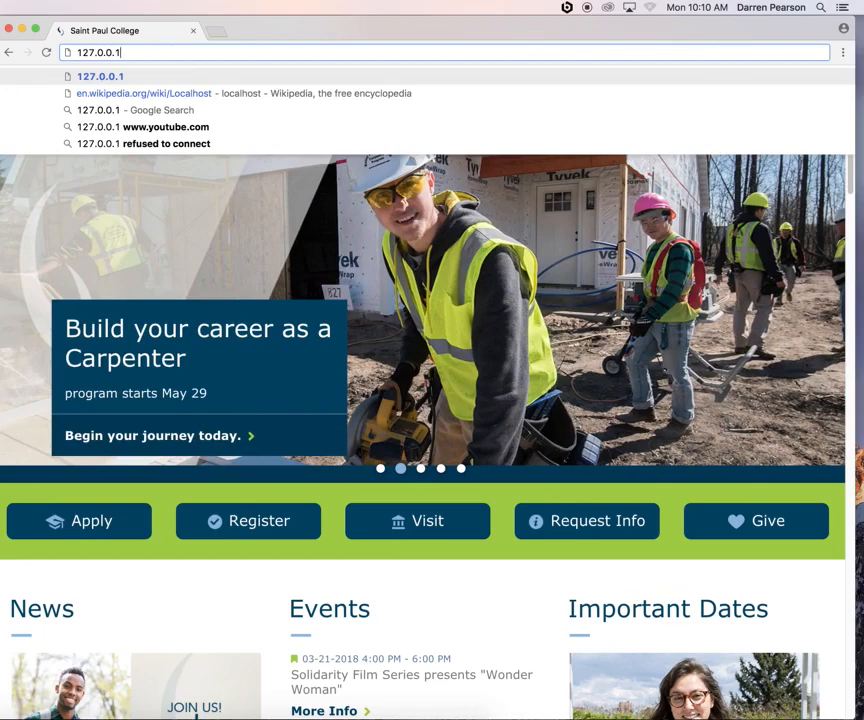
{"action": "type", "text": ":8080"}
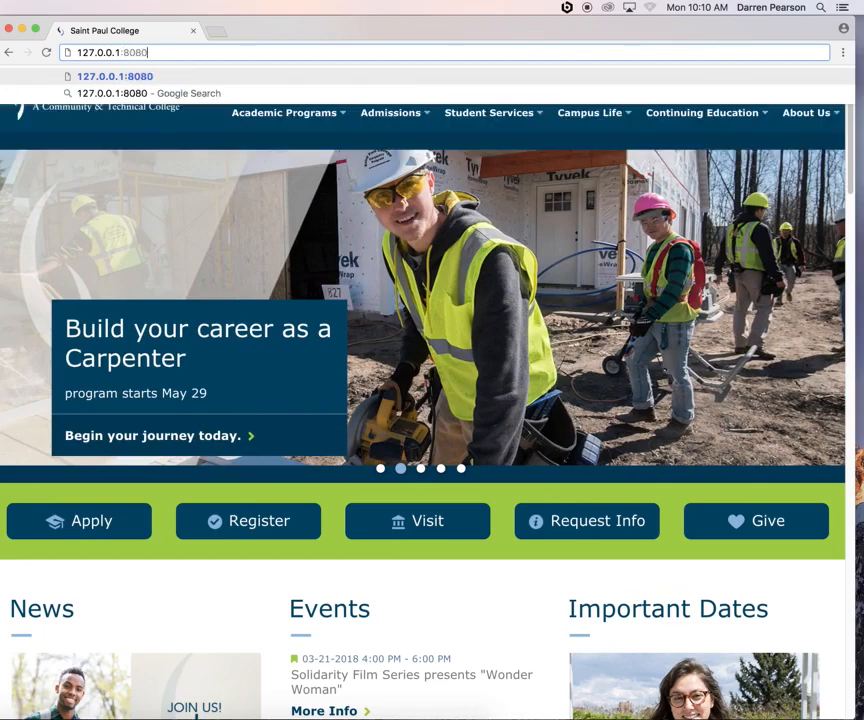
{"action": "key", "text": "Return"}
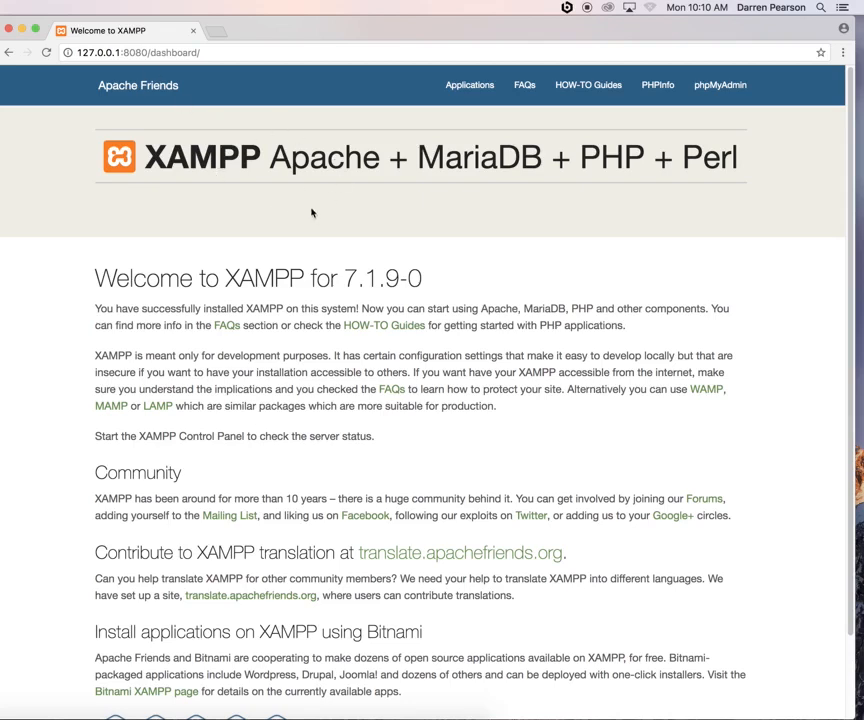
Load the dashboard again via localhost:8080, then minimize Chrome
{"action": "left_click", "coordinate": [232, 52]}
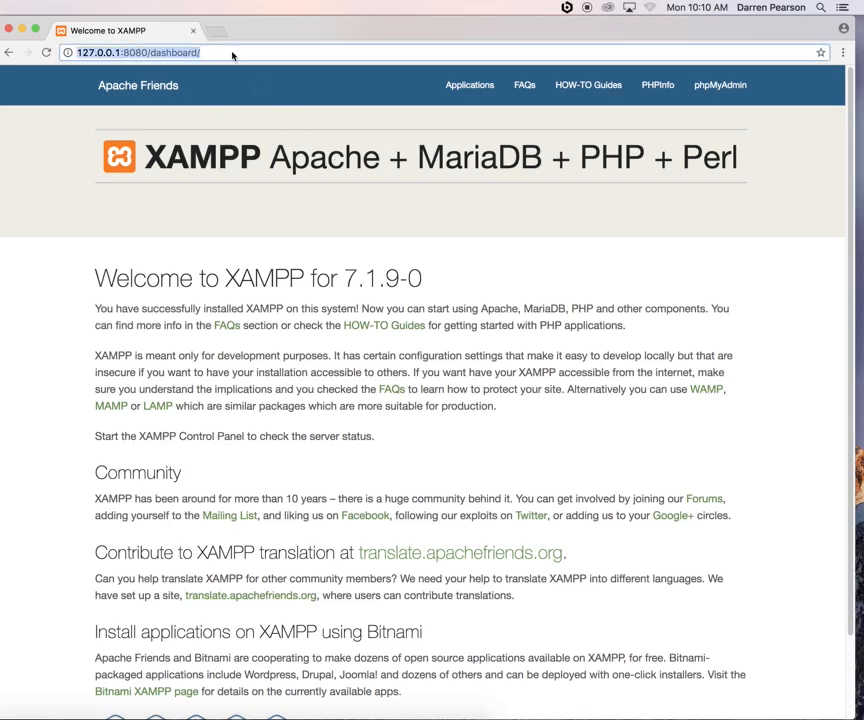
{"action": "key", "text": "BackSpace"}
{"action": "type", "text": "l"}
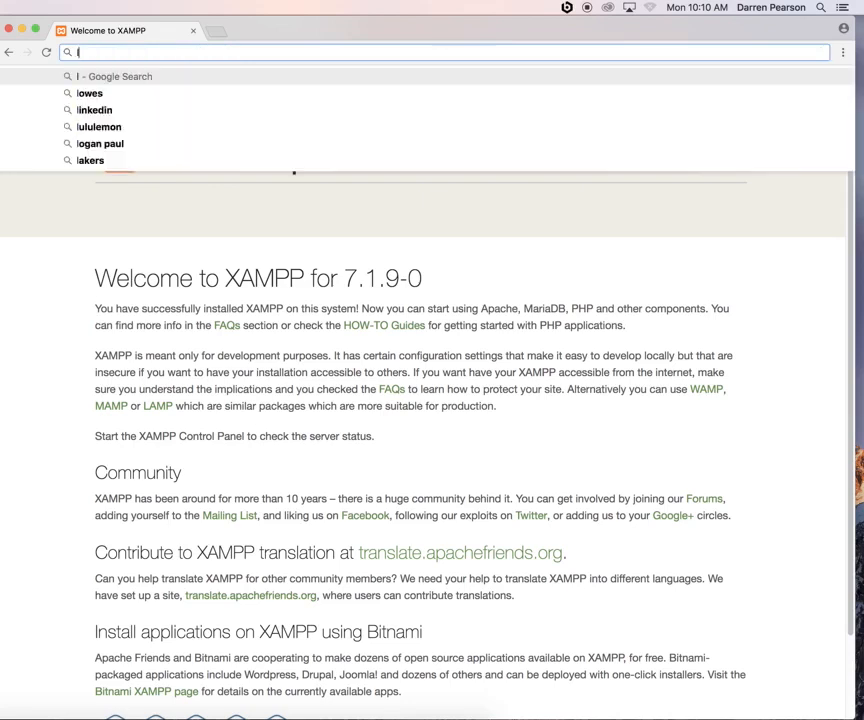
{"action": "type", "text": "ocal"}
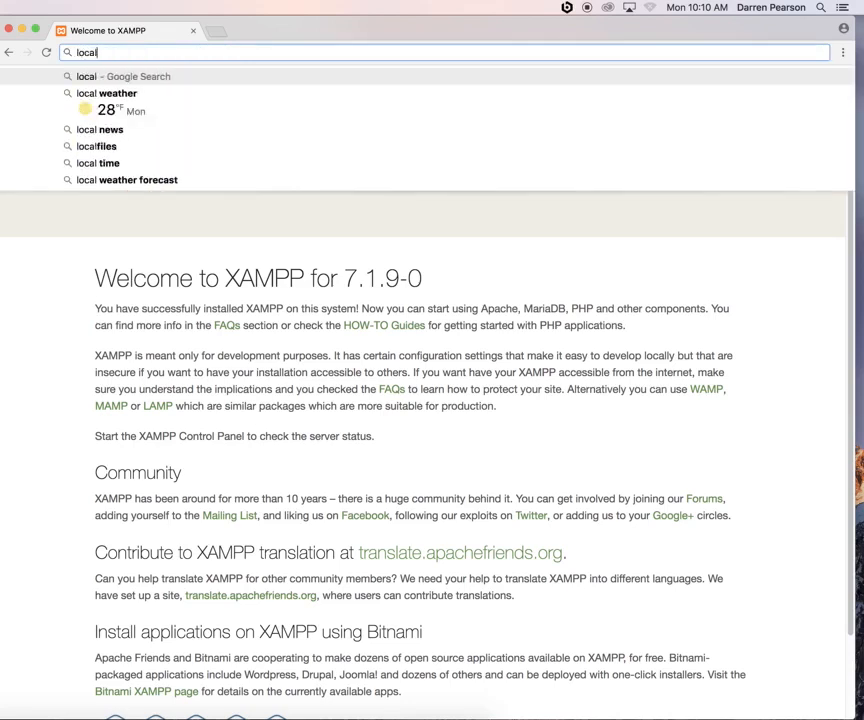
{"action": "type", "text": "host:8080"}
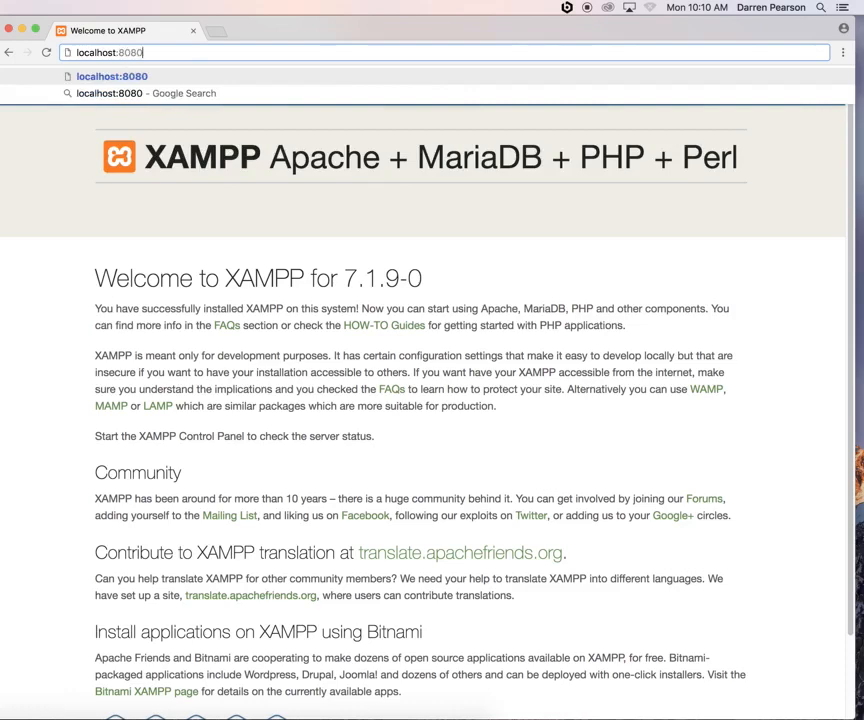
{"action": "key", "text": "Return"}
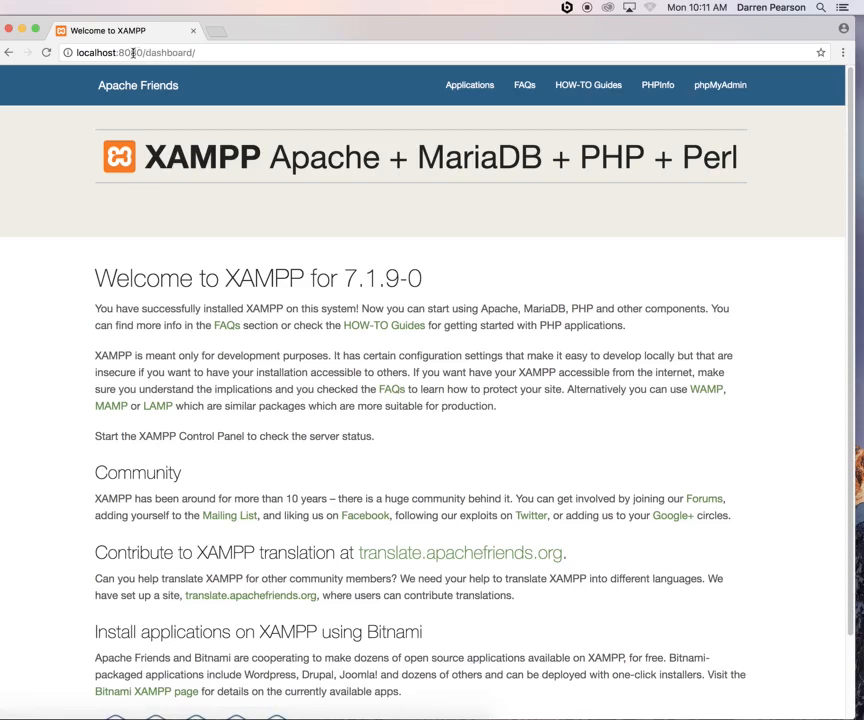
{"action": "left_click", "coordinate": [21, 28]}
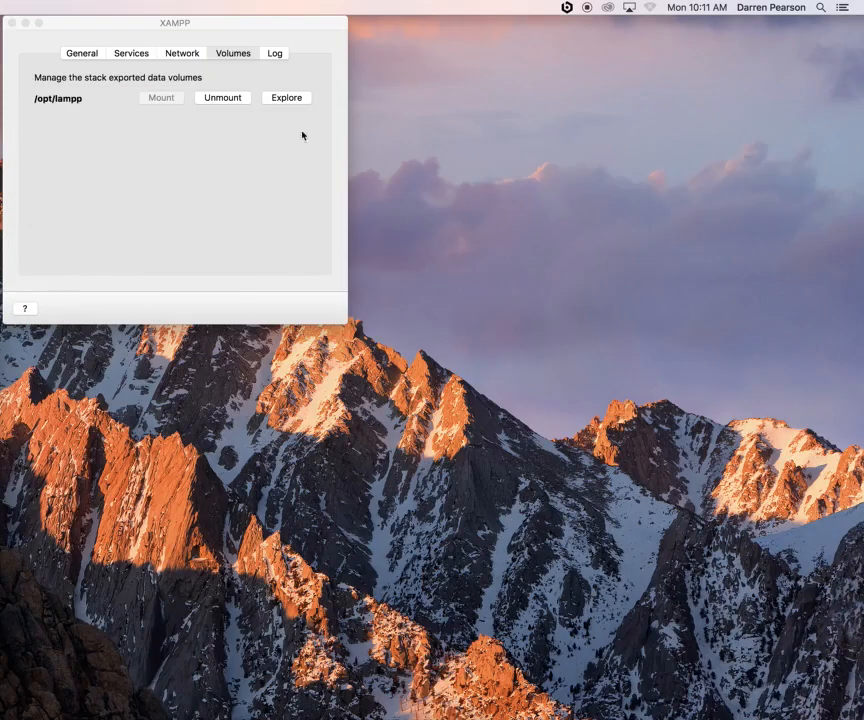
Open /opt/lampp in Finder, select the phpmyadmin folder, then minimize Finder
{"action": "left_click", "coordinate": [289, 99]}
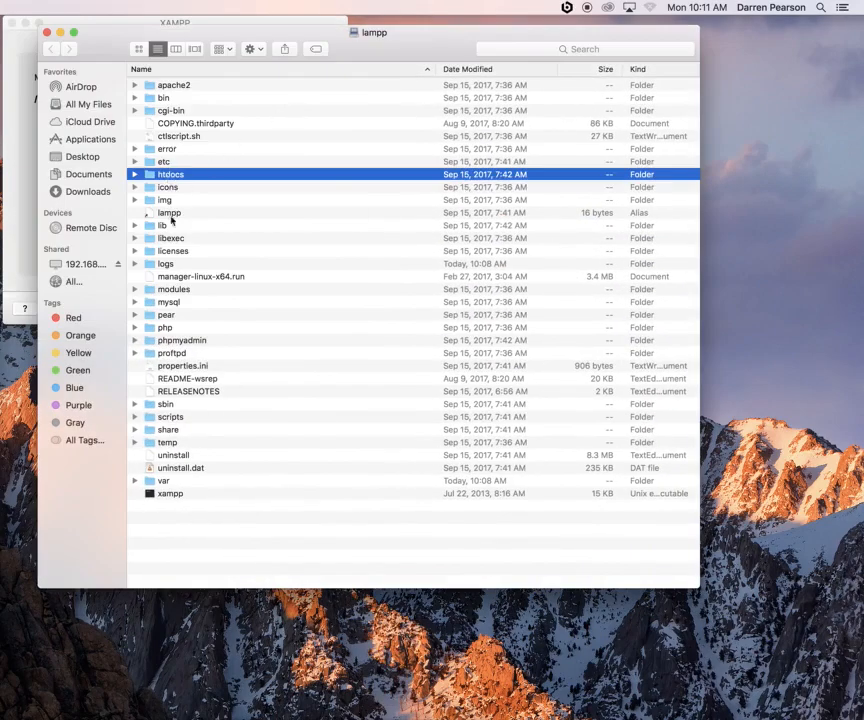
{"action": "left_click", "coordinate": [163, 341]}
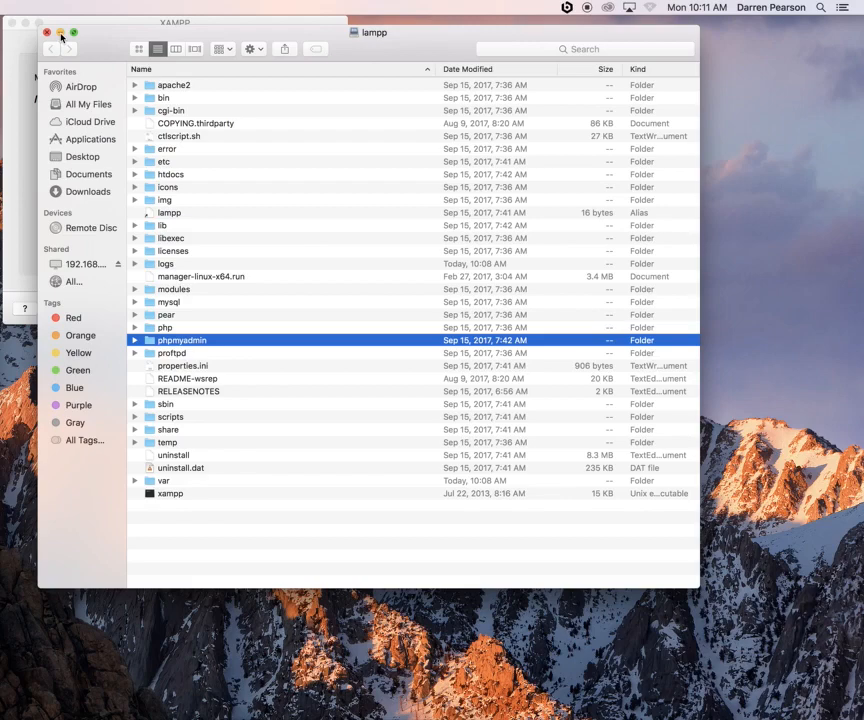
{"action": "left_click", "coordinate": [60, 37]}
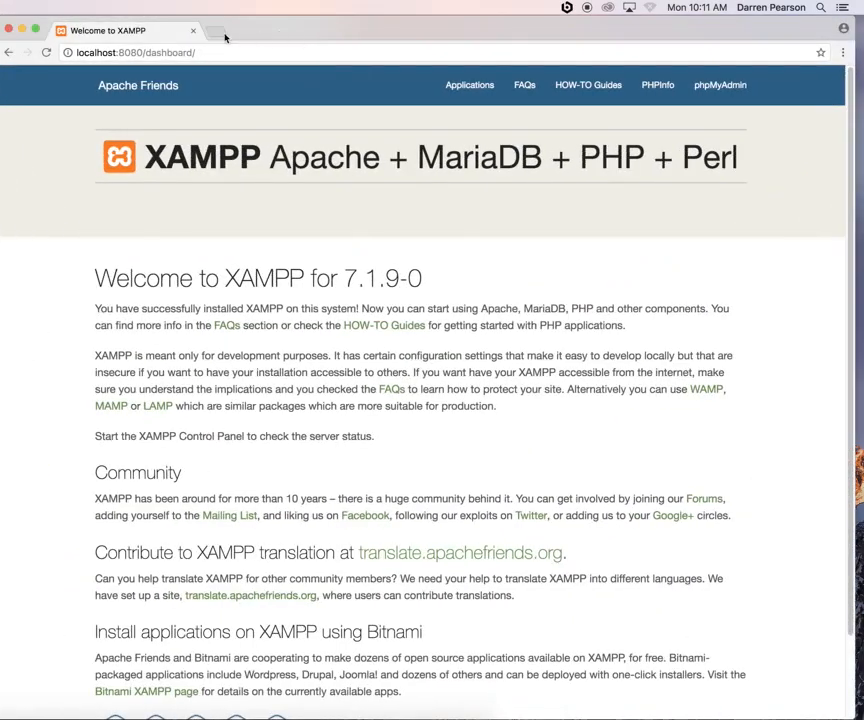
Replace 'dashboard/' in the localhost:8080 address with 'phpmyadmin' to load phpMyAdmin
{"action": "left_click", "coordinate": [165, 52]}
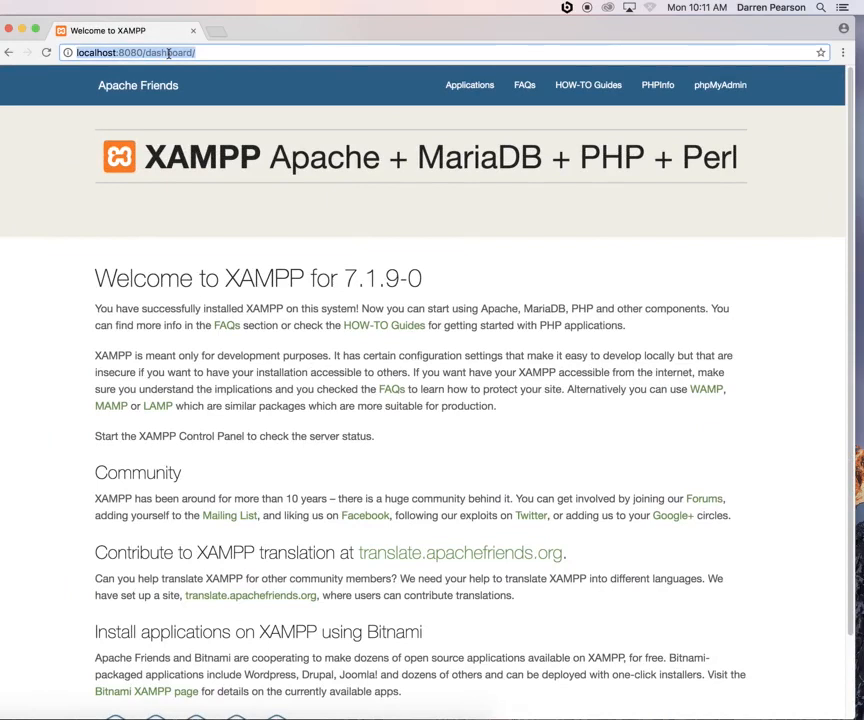
{"action": "left_click", "coordinate": [168, 52]}
{"action": "left_click_drag", "start_coordinate": [145, 52], "coordinate": [224, 54]}
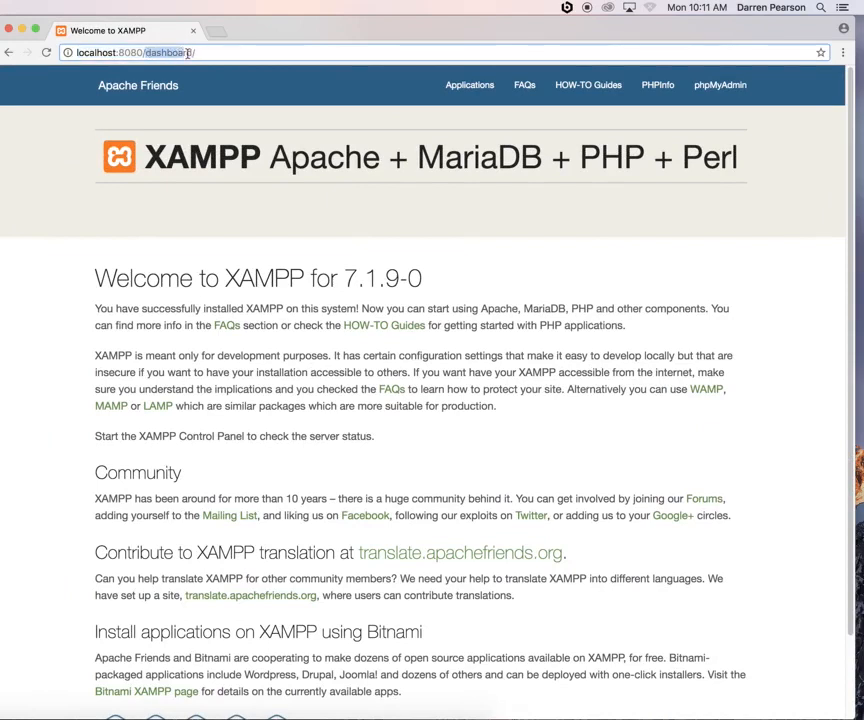
{"action": "key", "text": "BackSpace"}
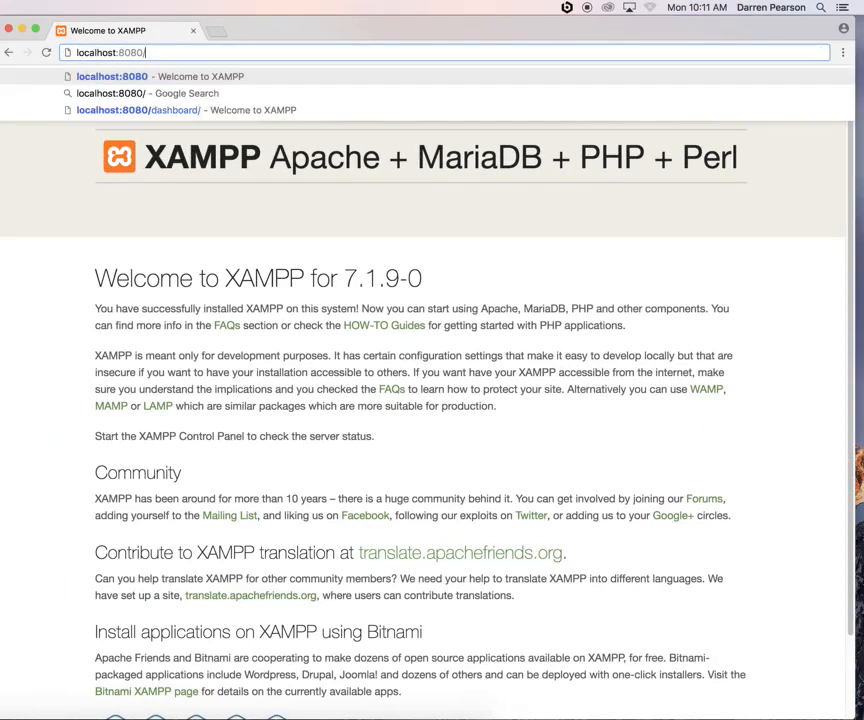
{"action": "type", "text": "phpmyadmin"}
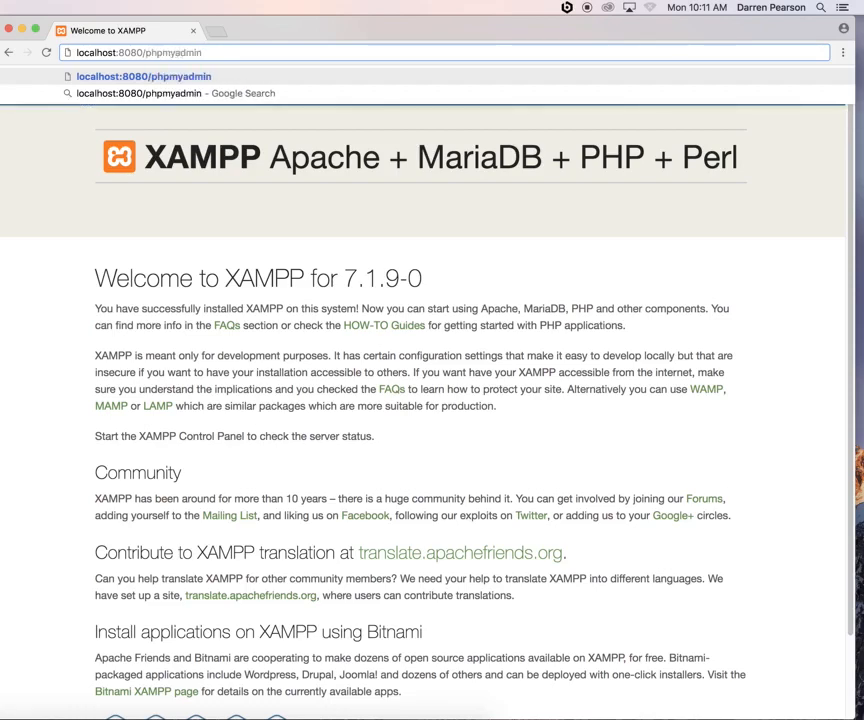
{"action": "key", "text": "Return"}
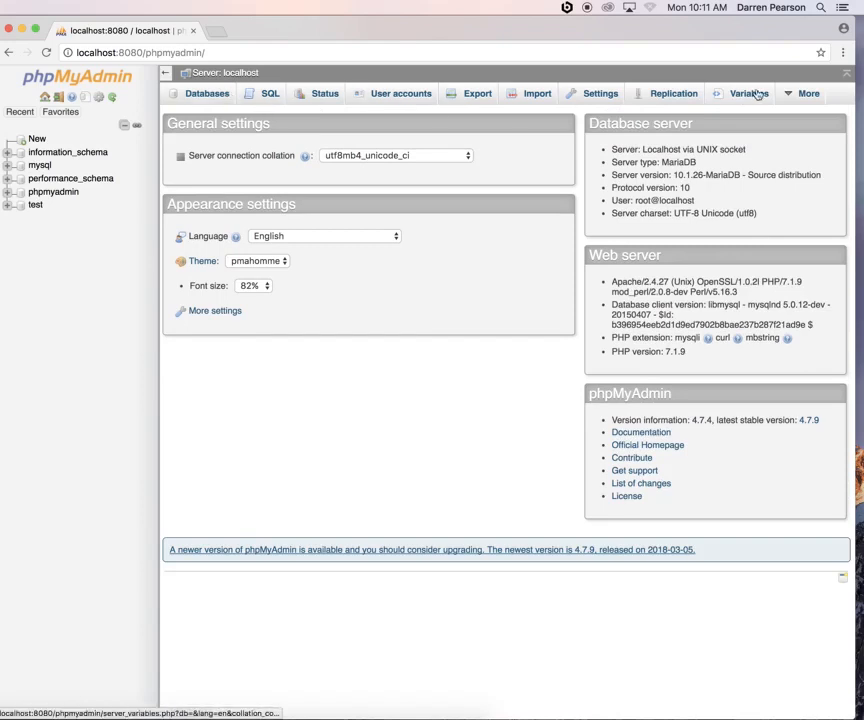
Show phpMyAdmin's Databases page listing the server's databases
{"action": "left_click", "coordinate": [205, 95]}
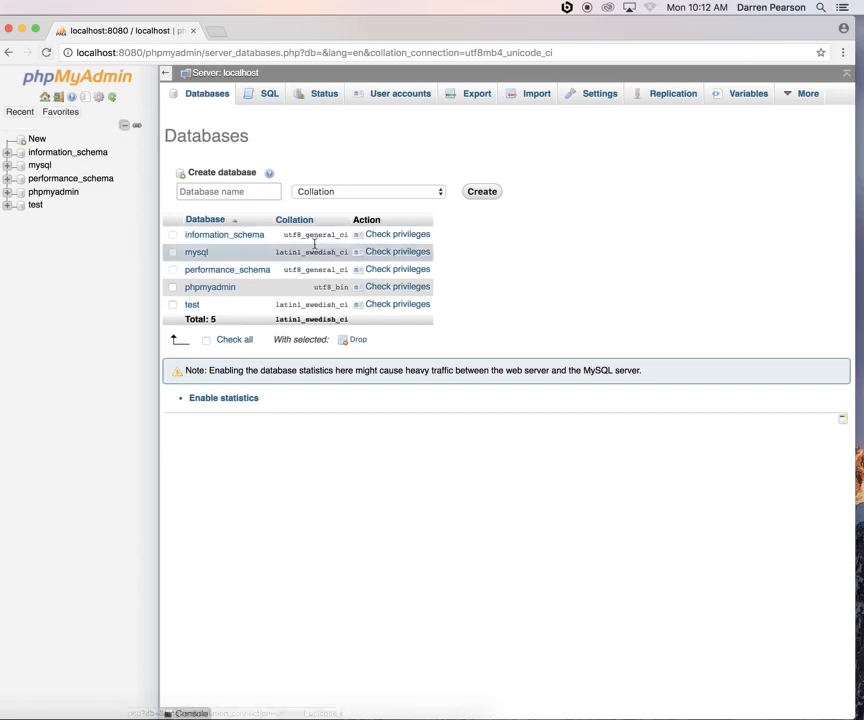
Enter wordpress1 as the new database name and bring up the Collation choices
{"action": "left_click", "coordinate": [209, 192]}
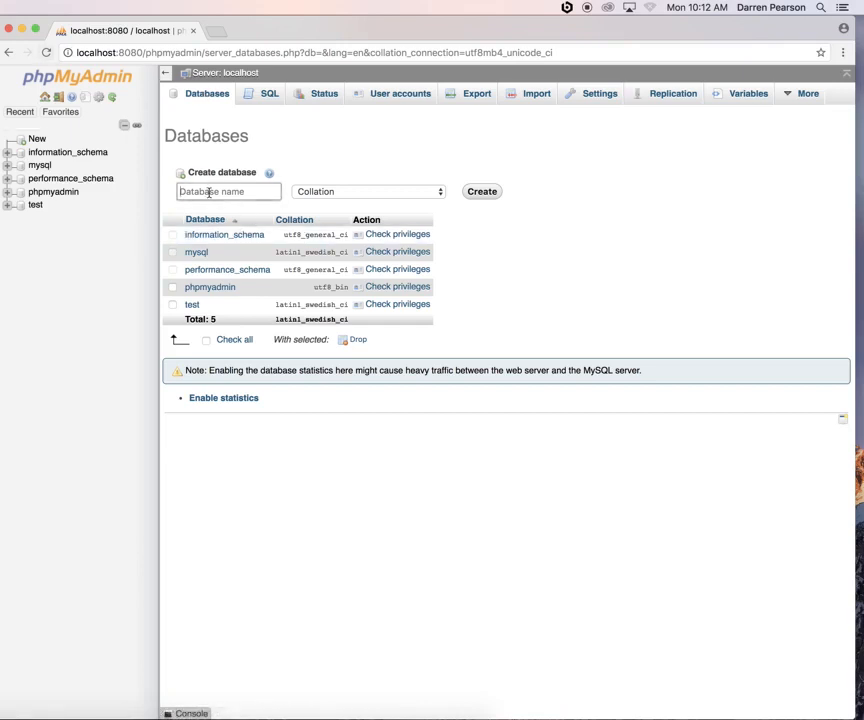
{"action": "type", "text": "wordpress1"}
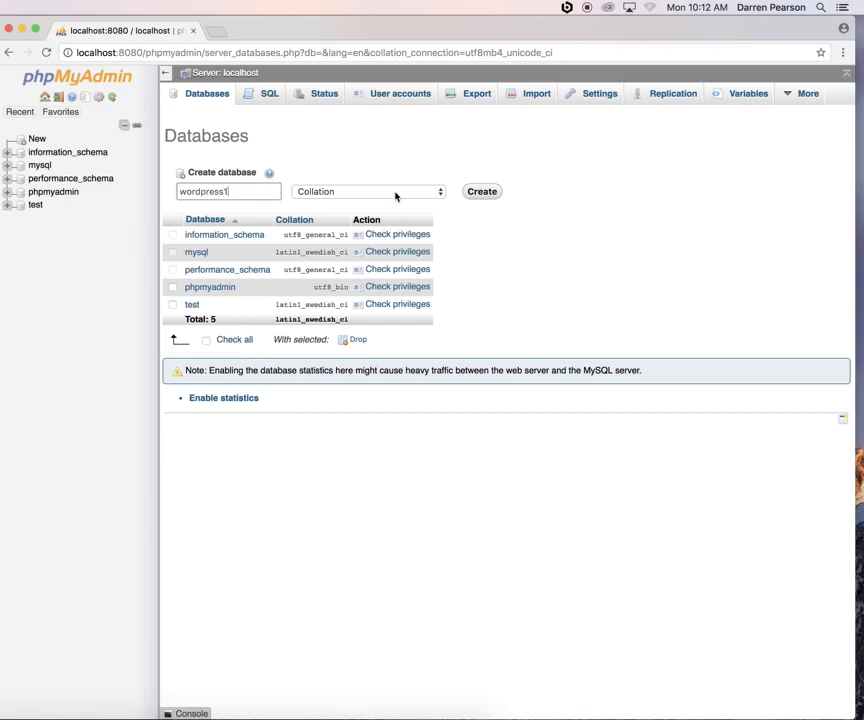
{"action": "left_click", "coordinate": [396, 196]}
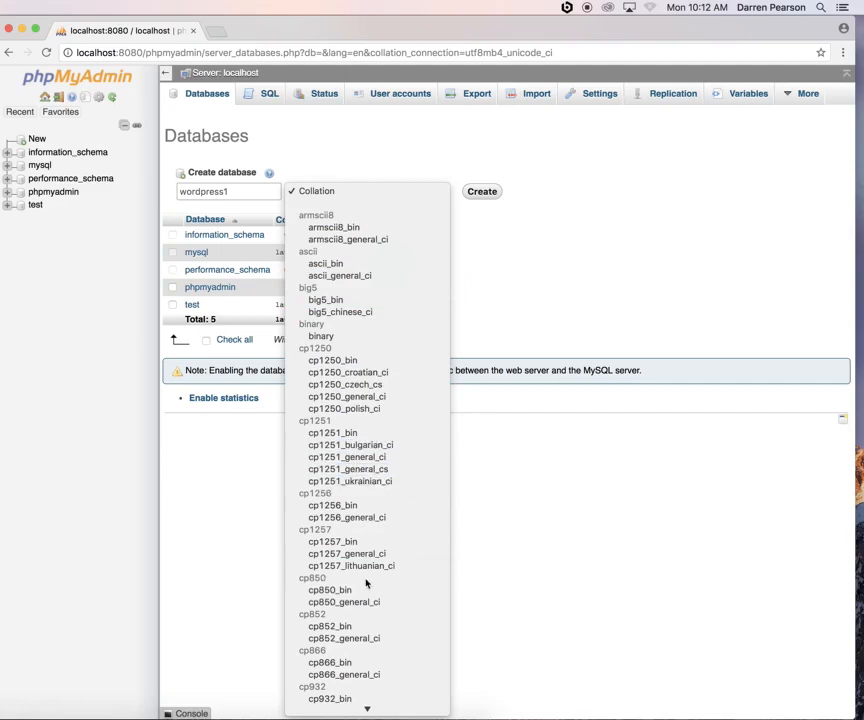
Choose utf8_general_ci from the collation list for the wordpress1 database
{"action": "scroll", "coordinate": [366, 583], "scroll_direction": "down", "scroll_amount": 15}
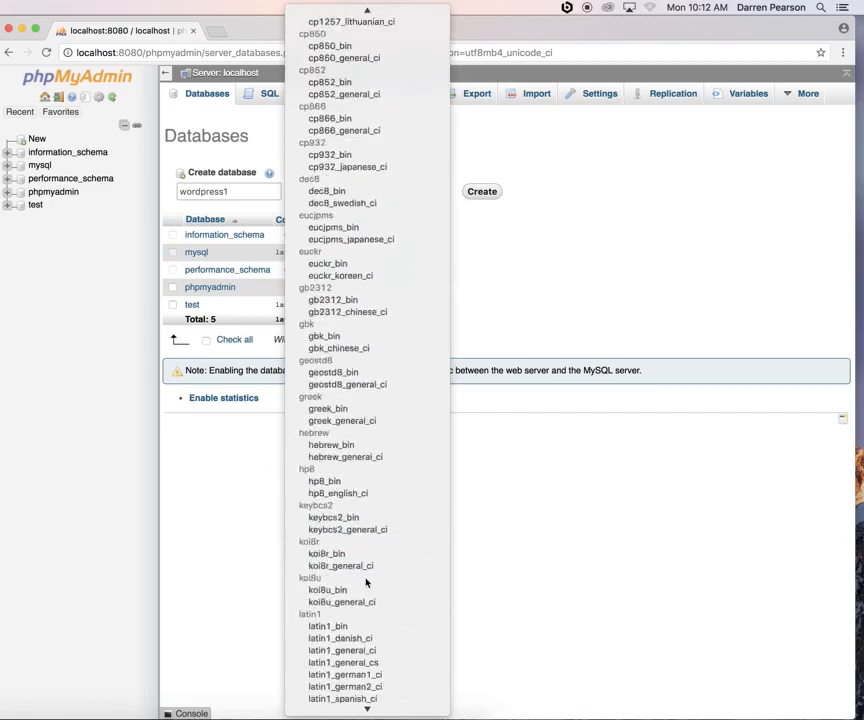
{"action": "scroll", "coordinate": [366, 581], "scroll_direction": "down", "scroll_amount": 12}
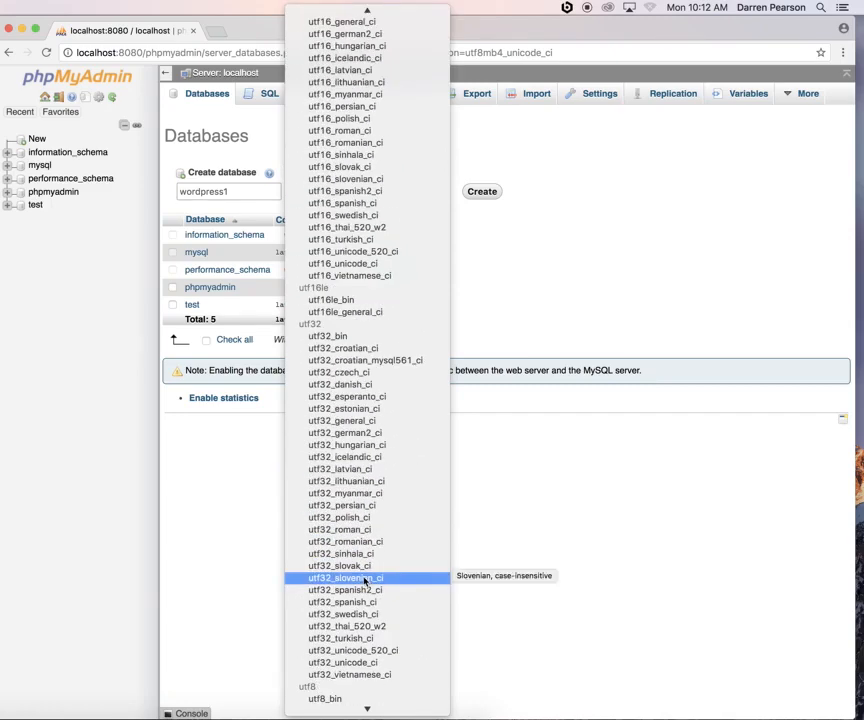
{"action": "scroll", "coordinate": [366, 580], "scroll_direction": "down", "scroll_amount": 12}
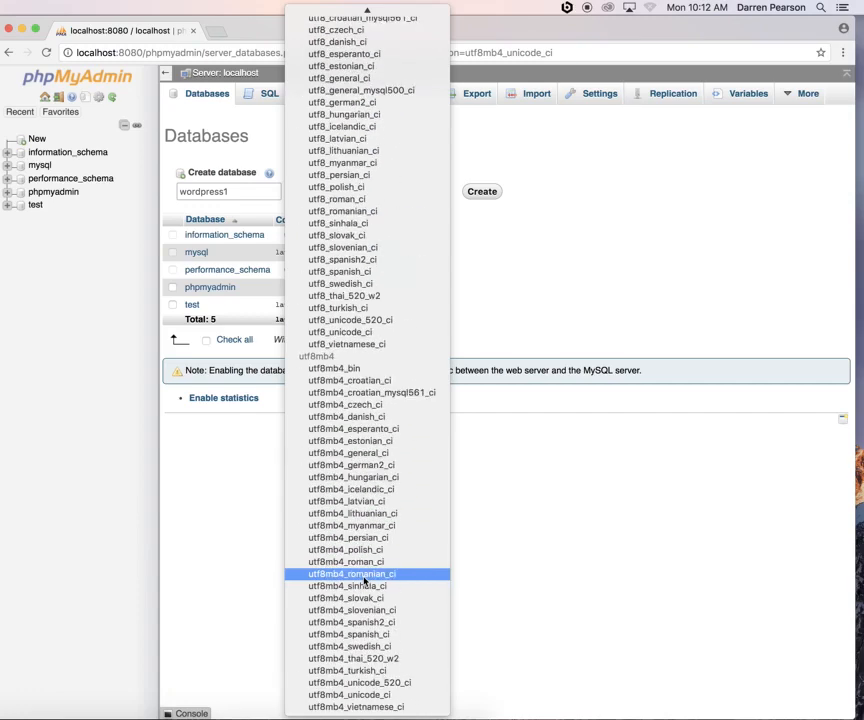
{"action": "scroll", "coordinate": [366, 581], "scroll_direction": "up", "scroll_amount": 13}
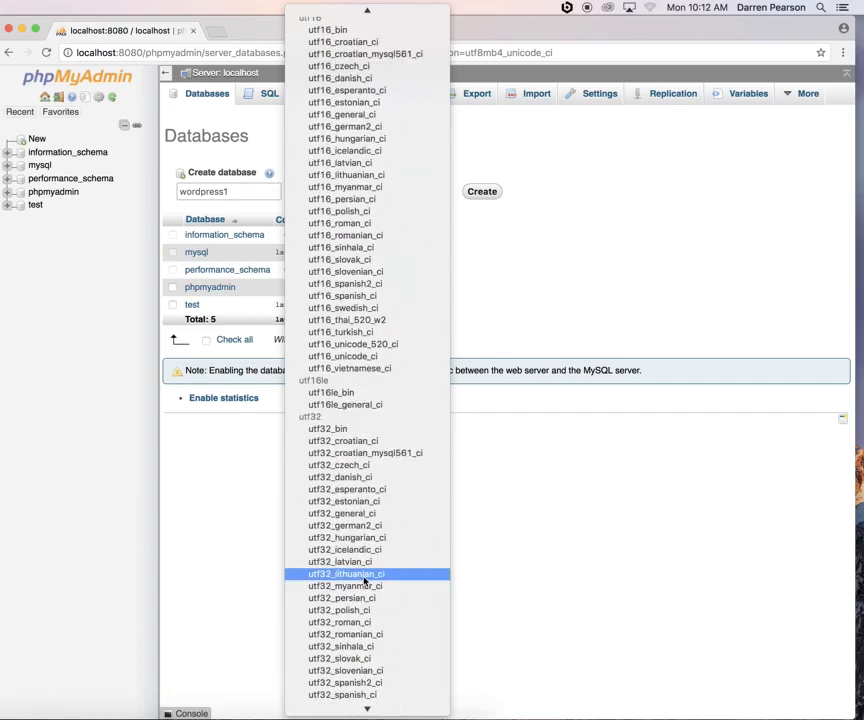
{"action": "scroll", "coordinate": [366, 581], "scroll_direction": "up", "scroll_amount": 10}
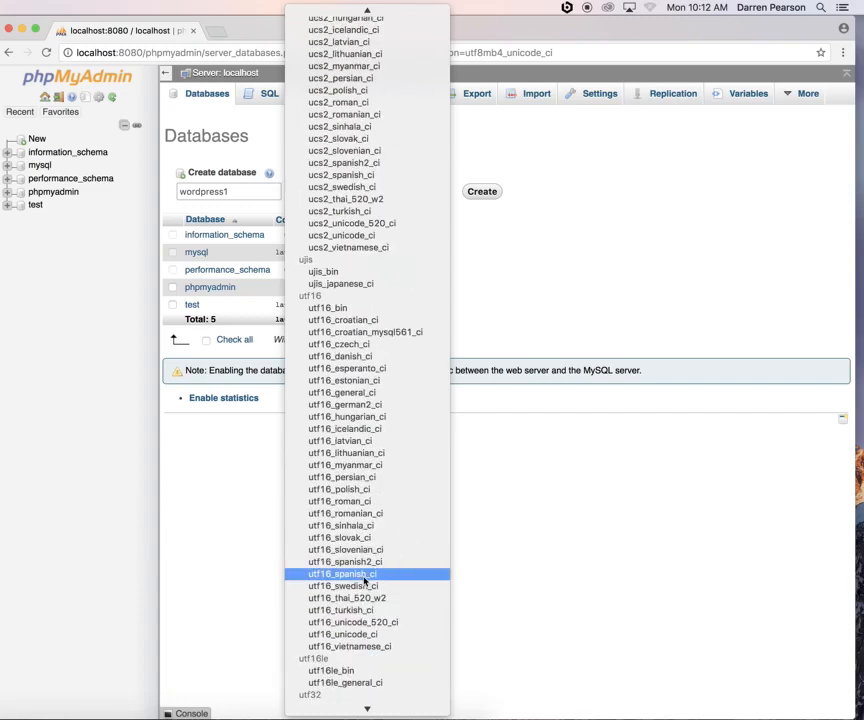
{"action": "scroll", "coordinate": [364, 580], "scroll_direction": "up", "scroll_amount": 15}
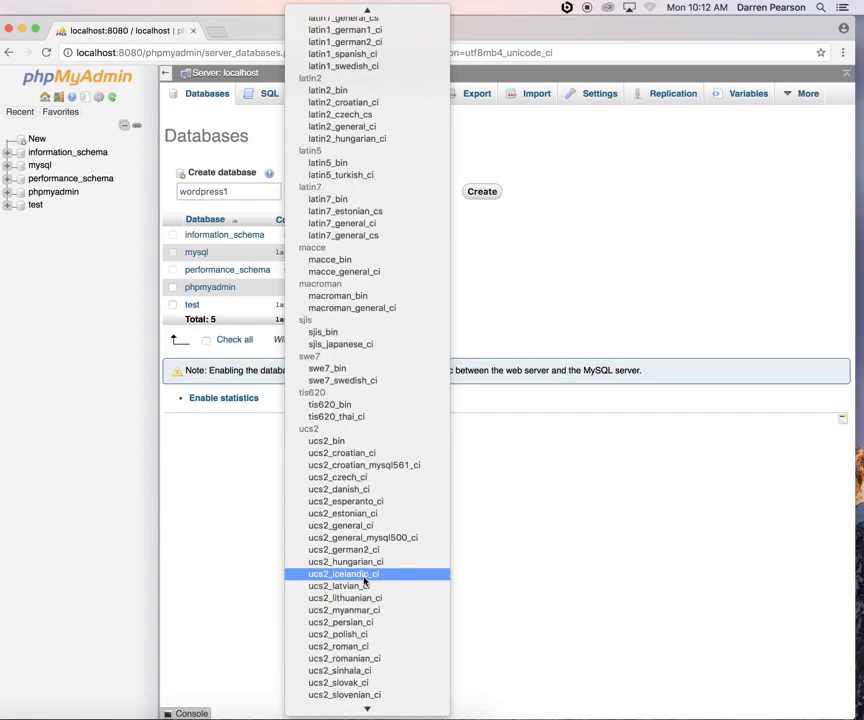
{"action": "scroll", "coordinate": [364, 580], "scroll_direction": "up", "scroll_amount": 15}
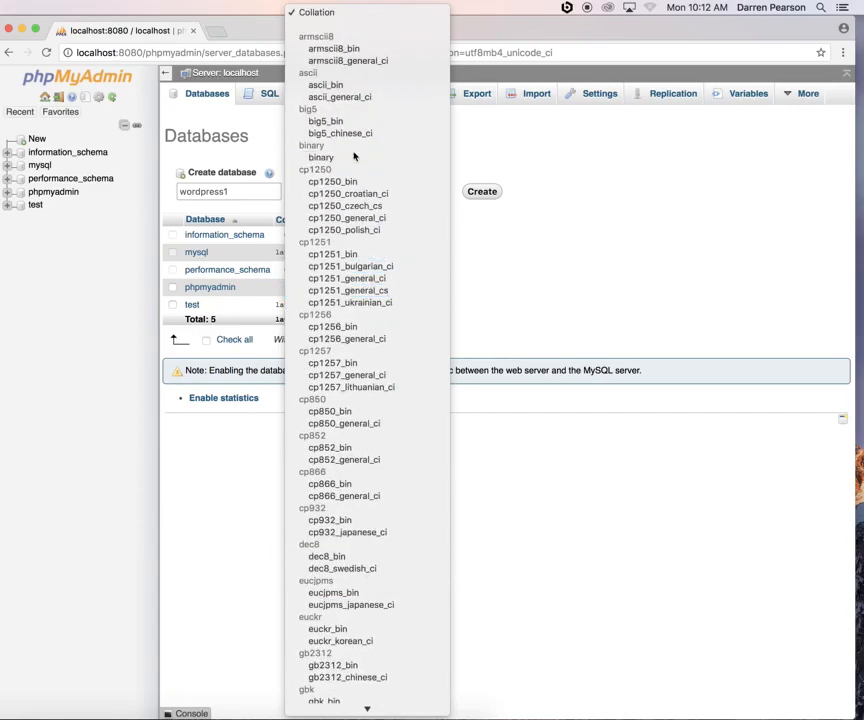
{"action": "scroll", "coordinate": [356, 464], "scroll_direction": "down", "scroll_amount": 10}
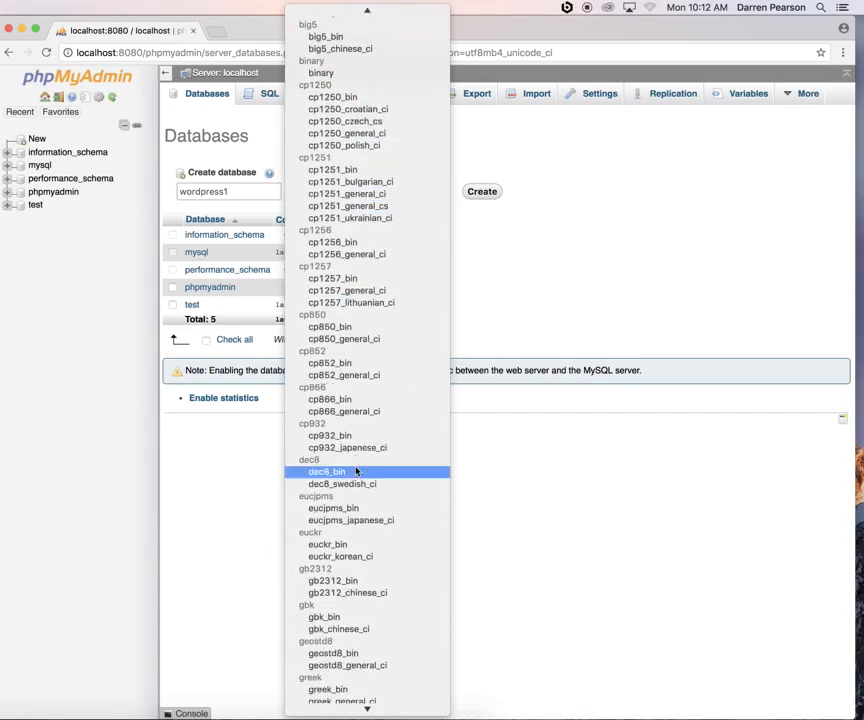
{"action": "scroll", "coordinate": [356, 470], "scroll_direction": "down", "scroll_amount": 15}
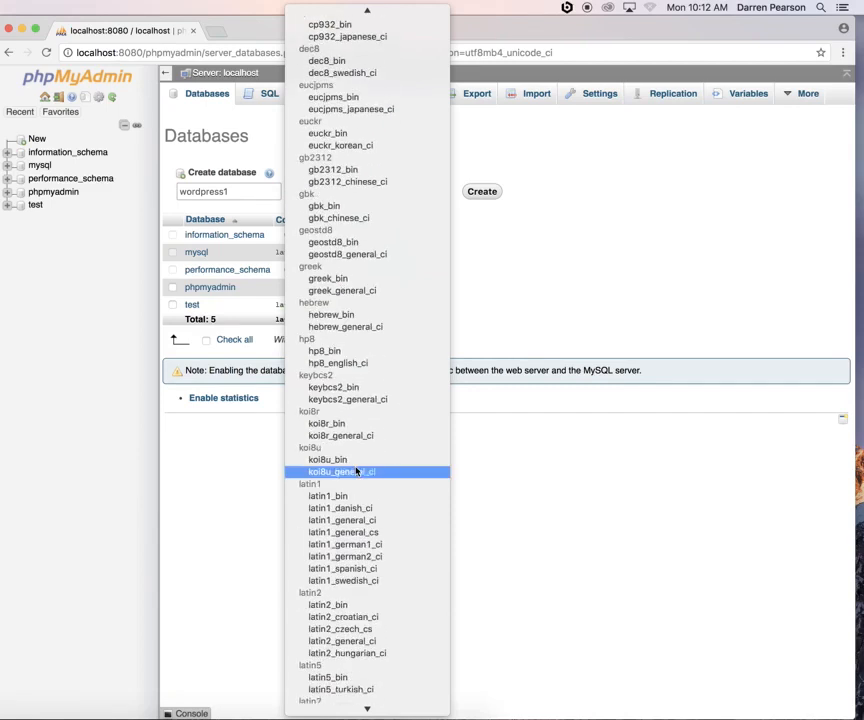
{"action": "scroll", "coordinate": [356, 470], "scroll_direction": "down", "scroll_amount": 3}
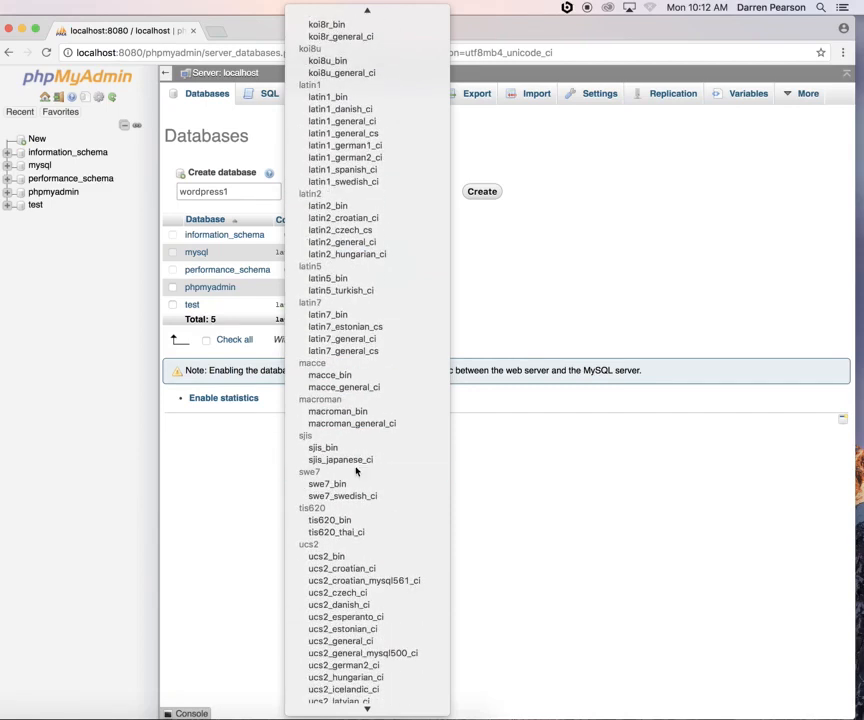
{"action": "scroll", "coordinate": [356, 470], "scroll_direction": "down", "scroll_amount": 3}
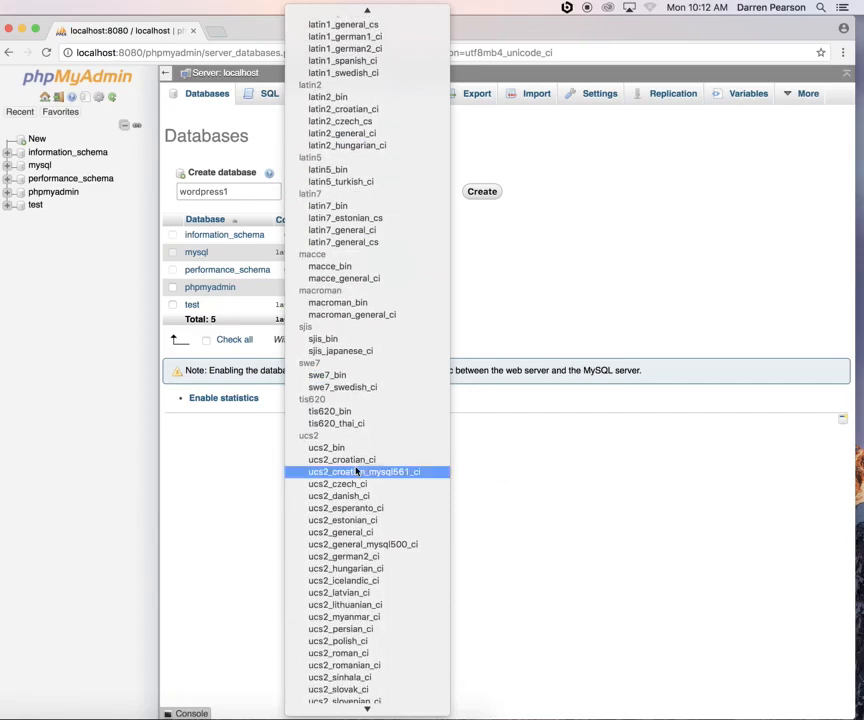
{"action": "scroll", "coordinate": [356, 470], "scroll_direction": "down", "scroll_amount": 6}
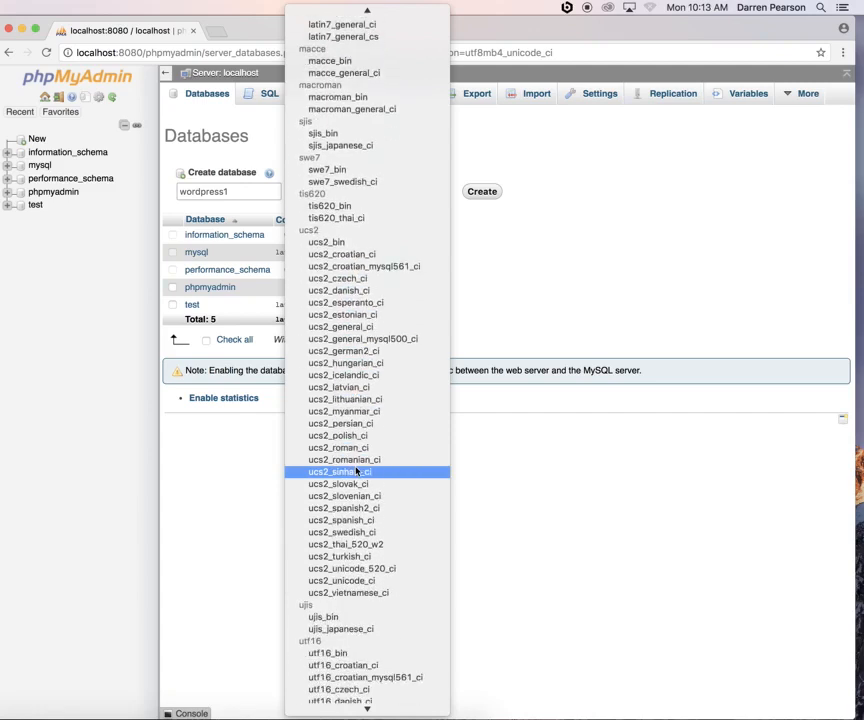
{"action": "scroll", "coordinate": [356, 471], "scroll_direction": "down", "scroll_amount": 5}
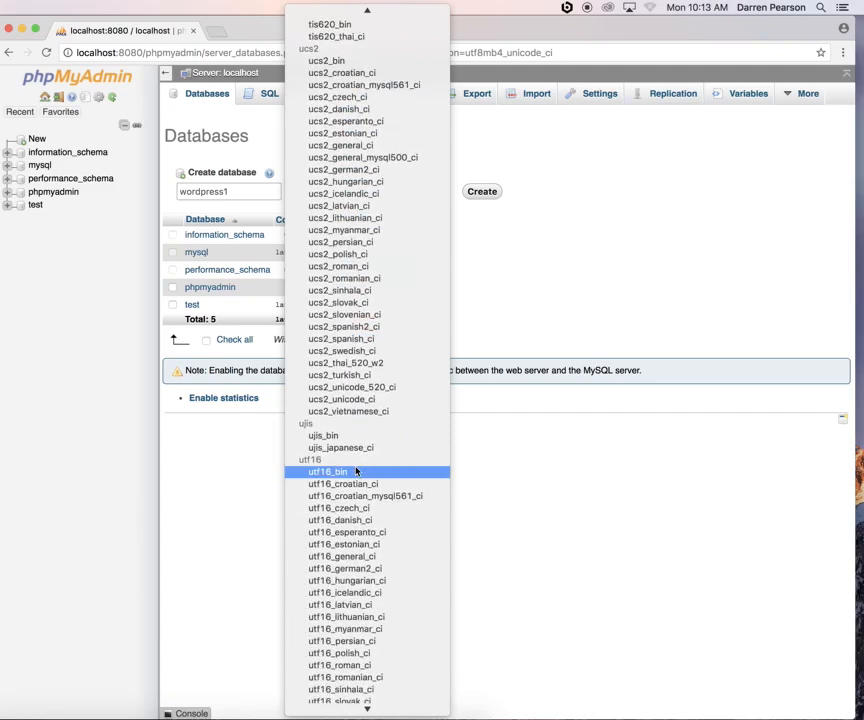
{"action": "scroll", "coordinate": [356, 471], "scroll_direction": "down", "scroll_amount": 7}
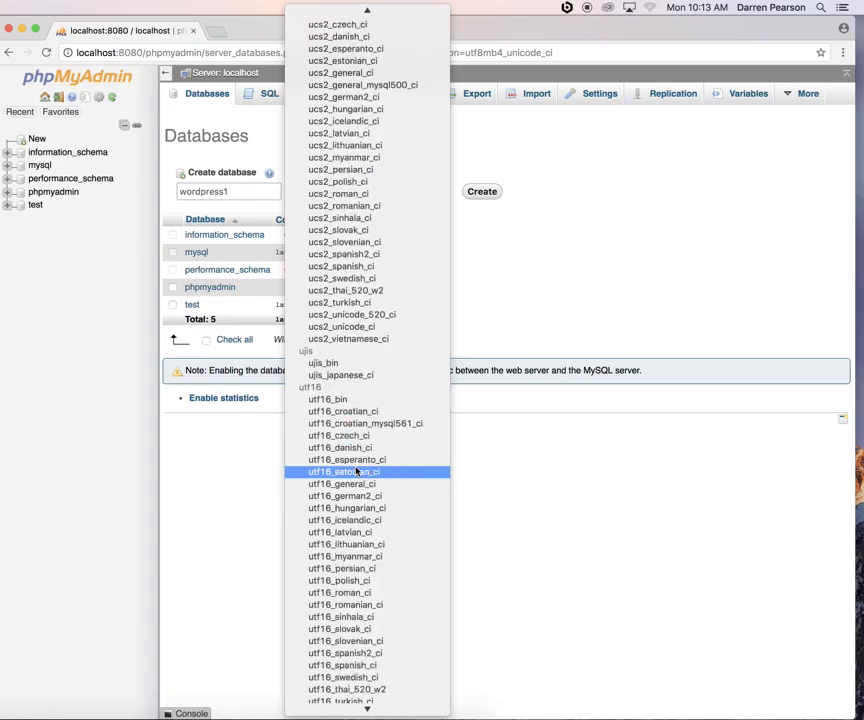
{"action": "scroll", "coordinate": [356, 471], "scroll_direction": "down", "scroll_amount": 12}
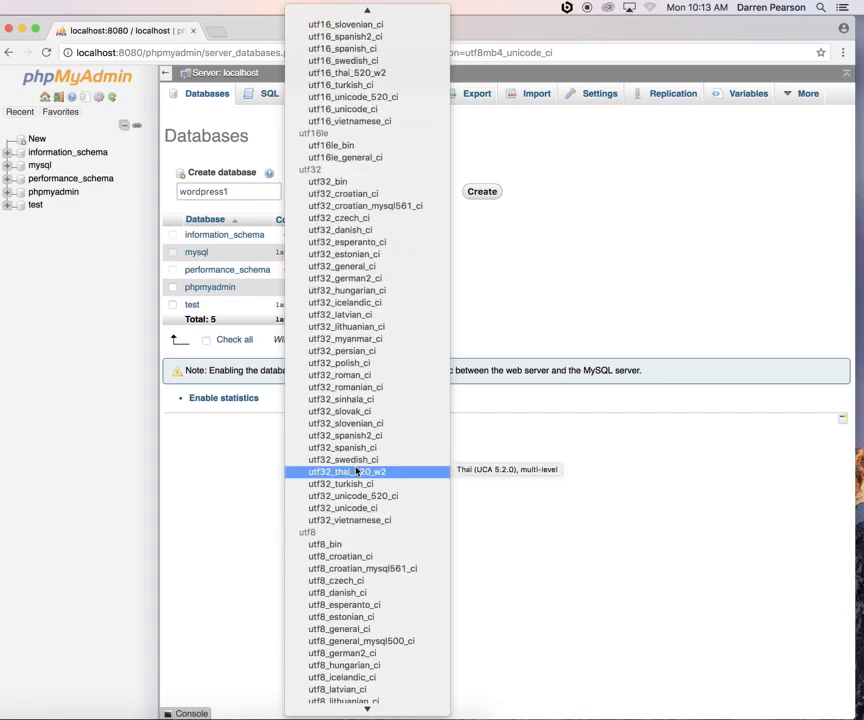
{"action": "scroll", "coordinate": [356, 471], "scroll_direction": "down", "scroll_amount": 8}
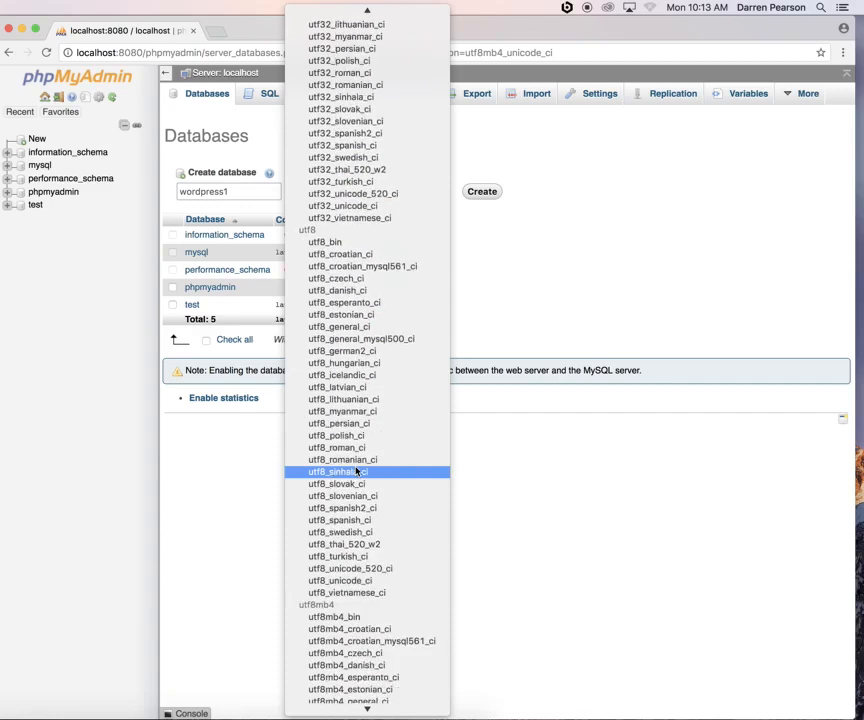
{"action": "scroll", "coordinate": [356, 471], "scroll_direction": "down", "scroll_amount": 7}
{"action": "scroll", "coordinate": [356, 471], "scroll_direction": "up", "scroll_amount": 5}
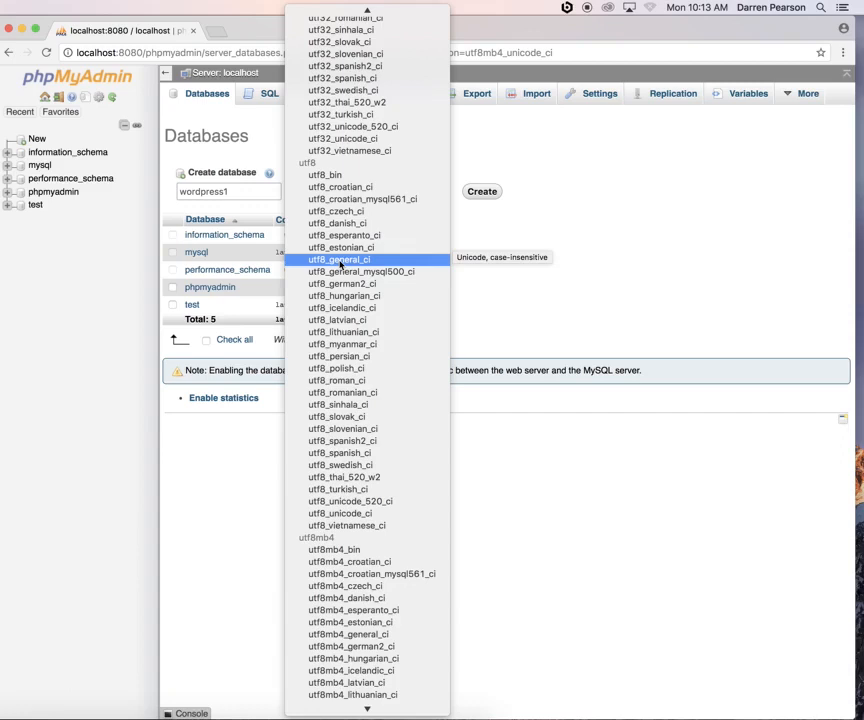
{"action": "left_click", "coordinate": [340, 260]}
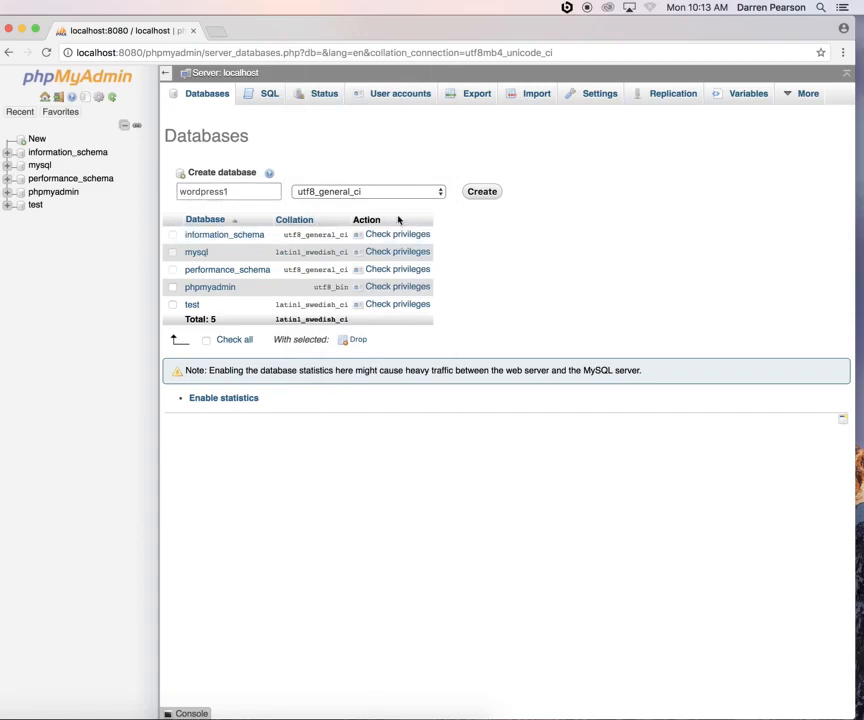
Create the wordpress1 database and open Add user account from its Privileges page
{"action": "left_click", "coordinate": [489, 193]}
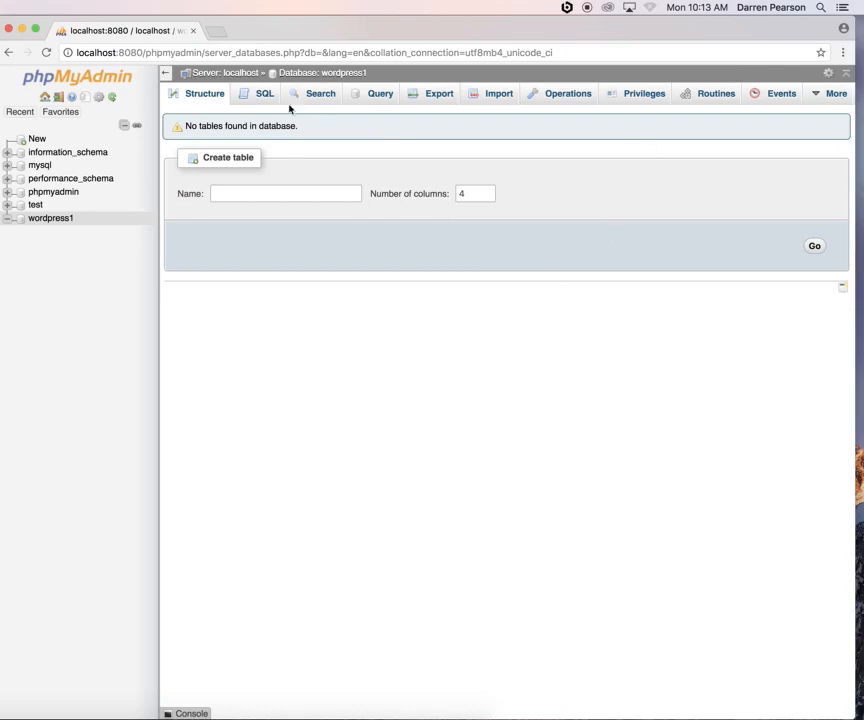
{"action": "left_click", "coordinate": [638, 96]}
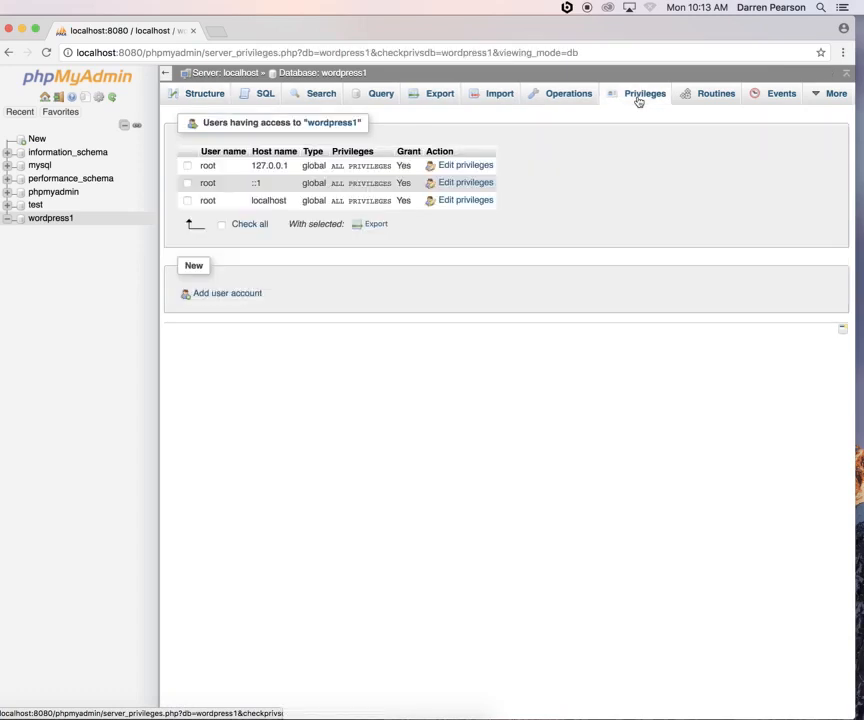
{"action": "left_click", "coordinate": [215, 294]}
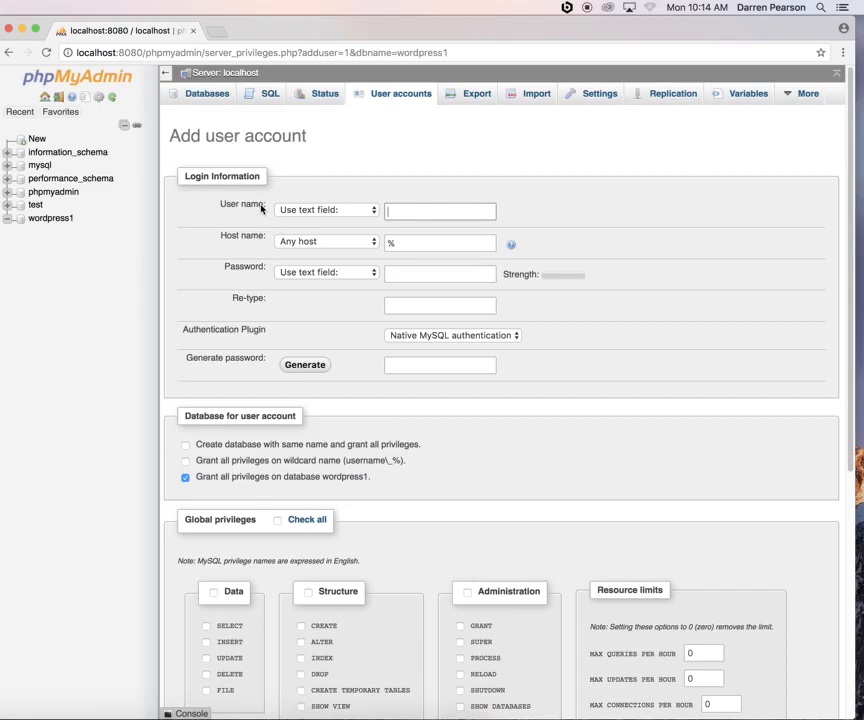
Enter user name student99 with the host restricted to Local
{"action": "left_click", "coordinate": [408, 215]}
{"action": "type", "text": "student99"}
{"action": "left_click", "coordinate": [318, 242]}
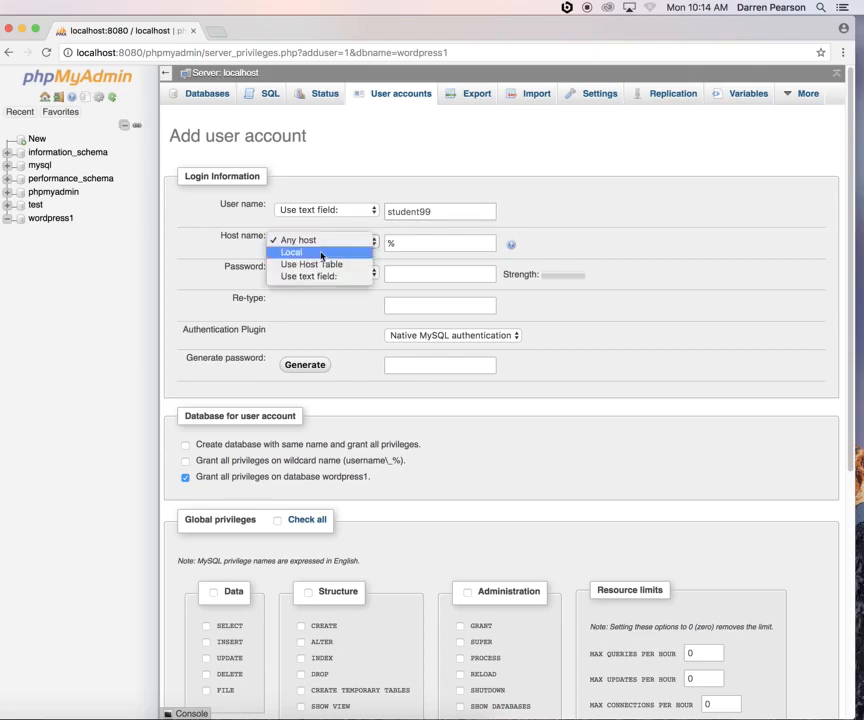
{"action": "left_click", "coordinate": [321, 253]}
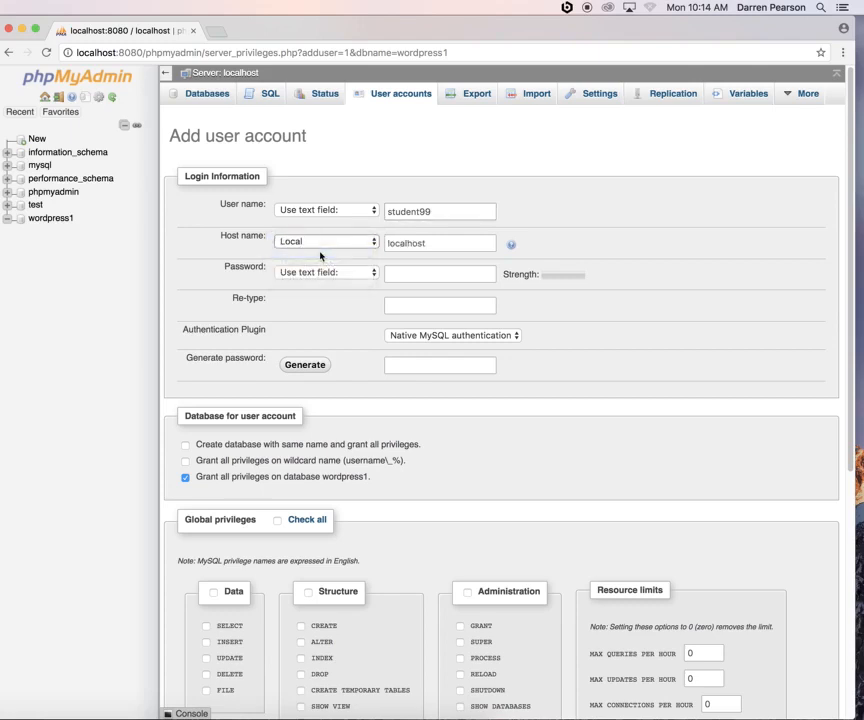
{"action": "left_click", "coordinate": [464, 245]}
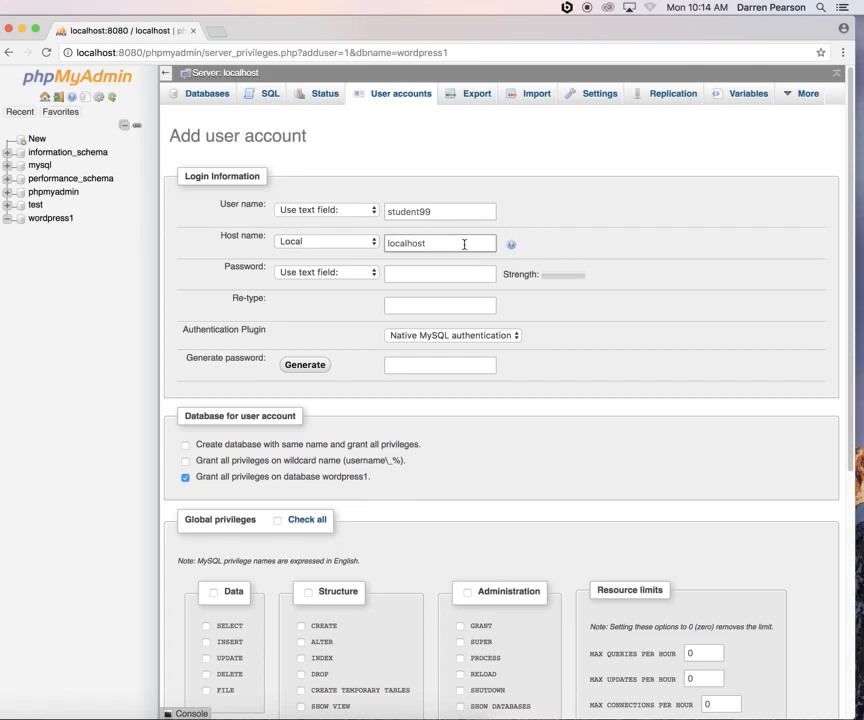
Type the account password and retype it to confirm
{"action": "left_click", "coordinate": [366, 274]}
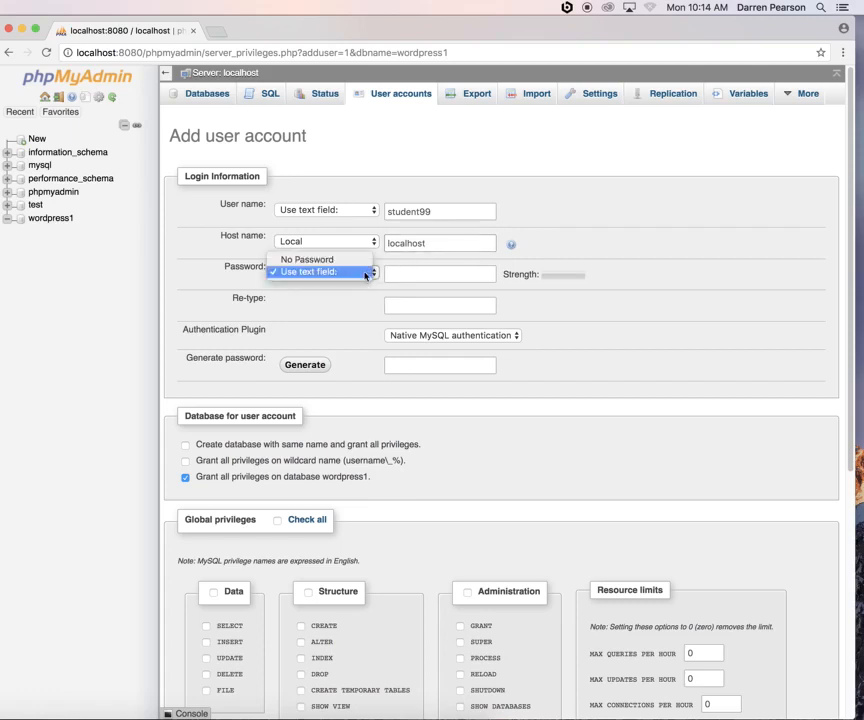
{"action": "left_click", "coordinate": [330, 273]}
{"action": "left_click", "coordinate": [419, 273]}
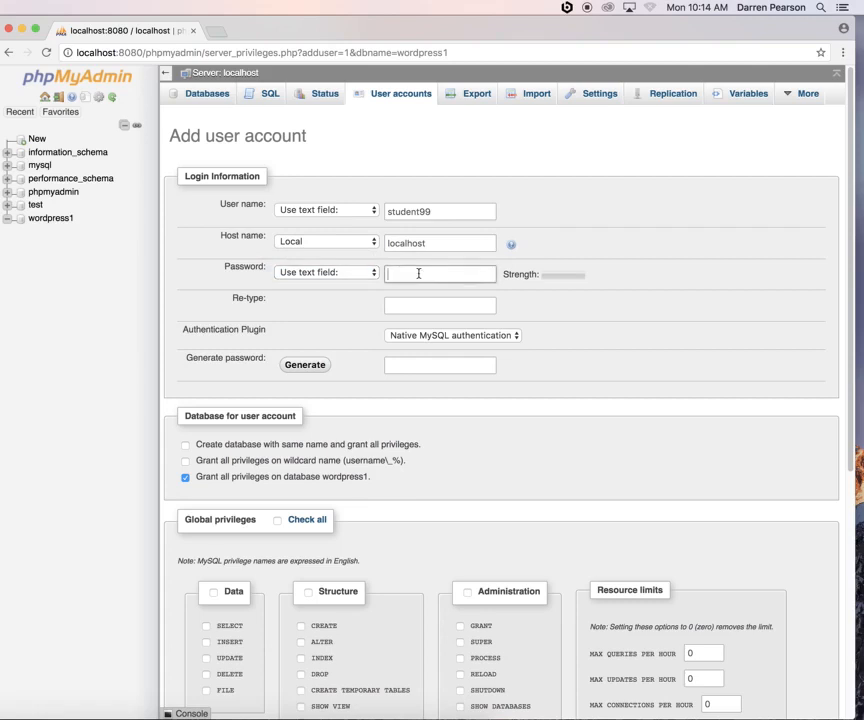
{"action": "left_click", "coordinate": [413, 303]}
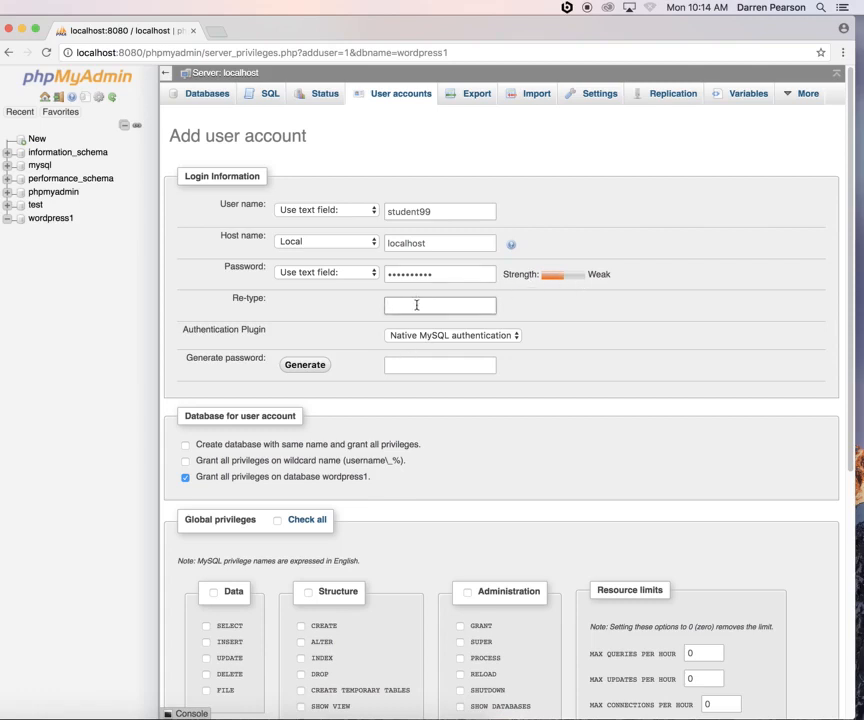
{"action": "type", "text": "**********"}
Keep all privileges granted on wordpress1 and submit the new user account
{"action": "left_click_drag", "start_coordinate": [228, 478], "coordinate": [382, 475]}
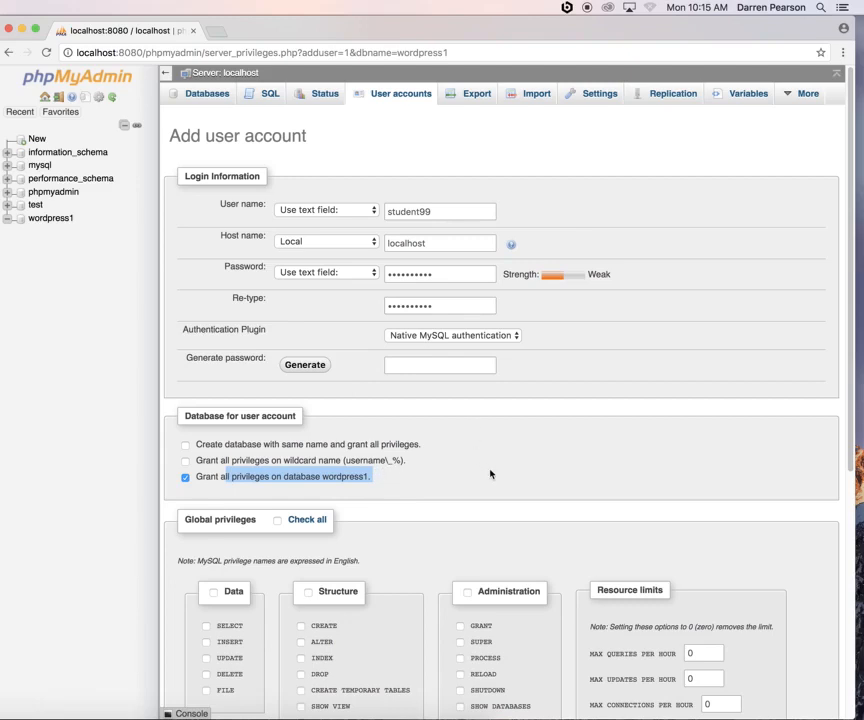
{"action": "scroll", "coordinate": [490, 474], "scroll_direction": "down", "scroll_amount": 1}
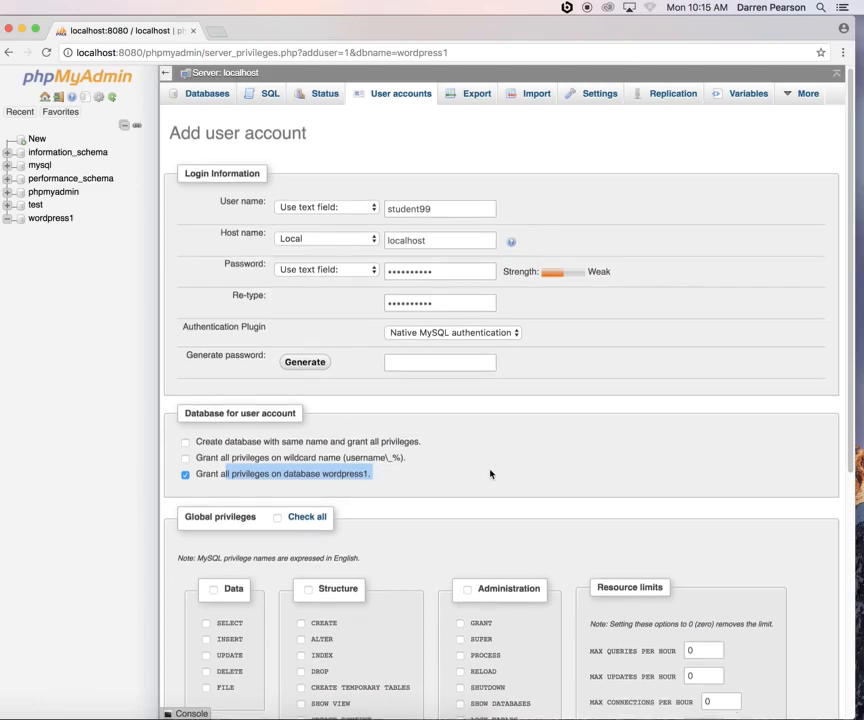
{"action": "scroll", "coordinate": [490, 474], "scroll_direction": "down", "scroll_amount": 10}
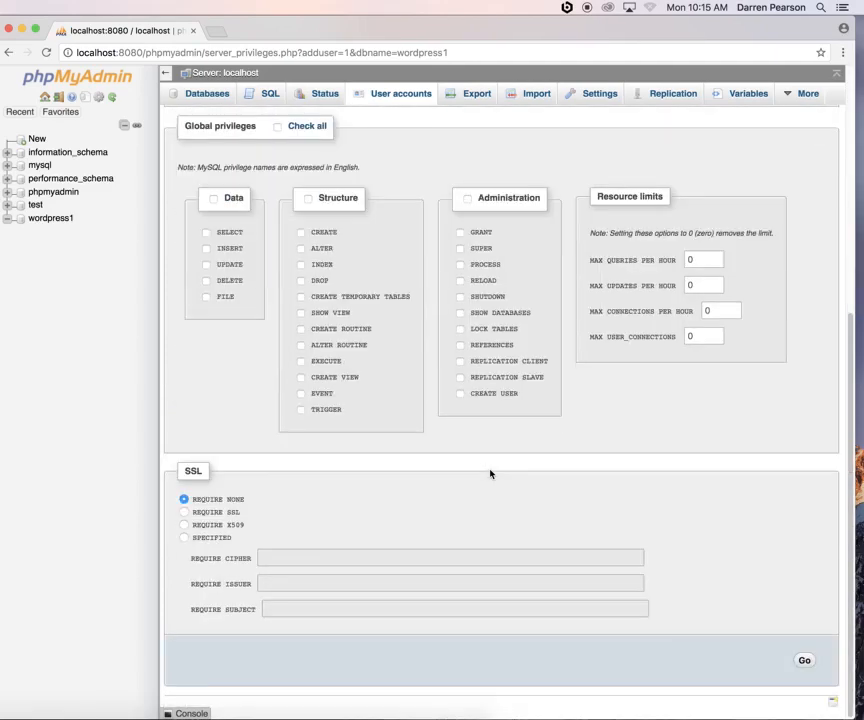
{"action": "left_click", "coordinate": [804, 661]}
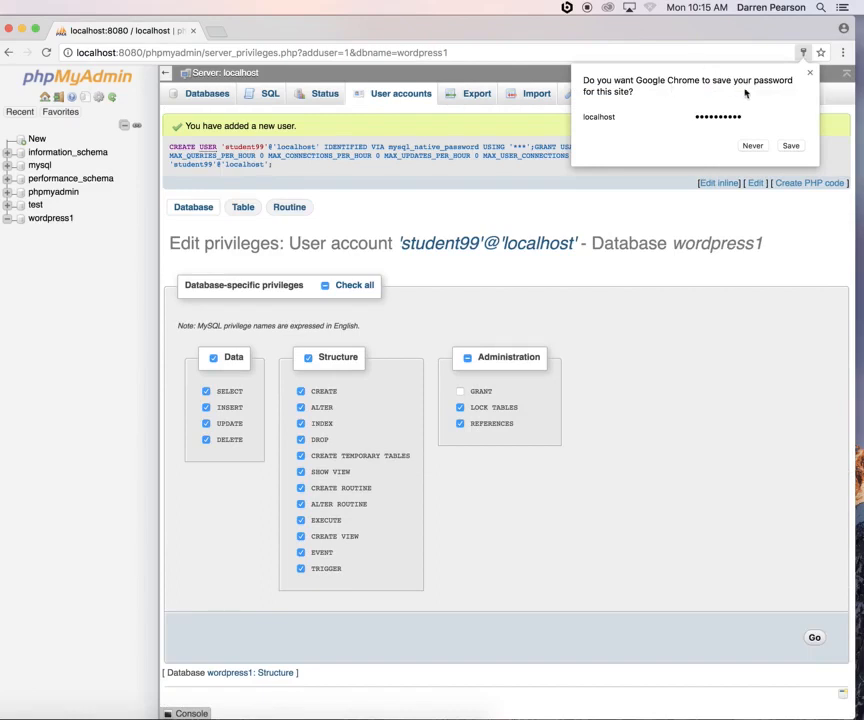
{"action": "left_click", "coordinate": [810, 76]}
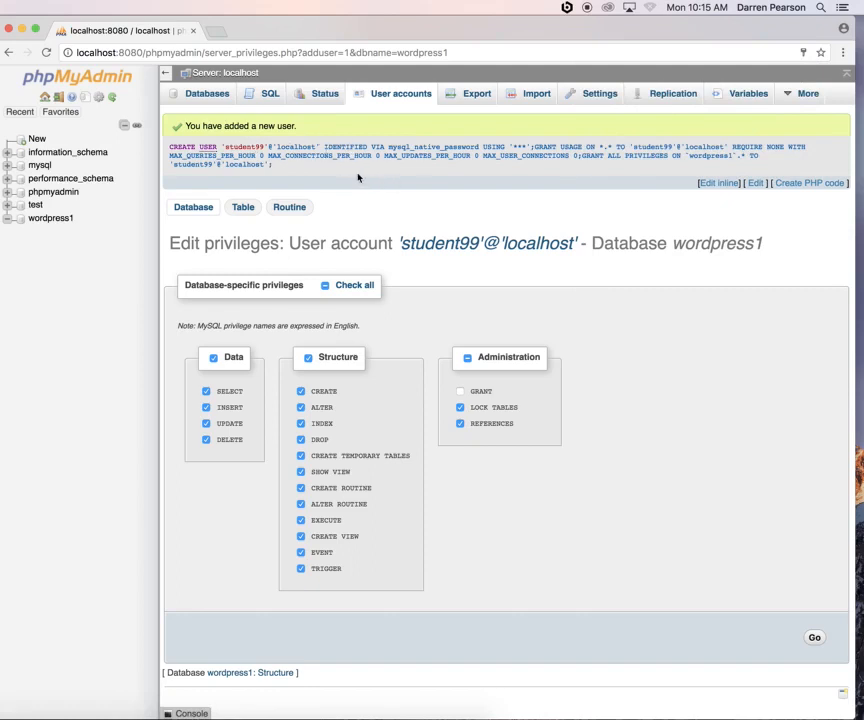
Load wordpress.org in a new browser tab
{"action": "left_click", "coordinate": [217, 31]}
{"action": "type", "text": "wordpress.org"}
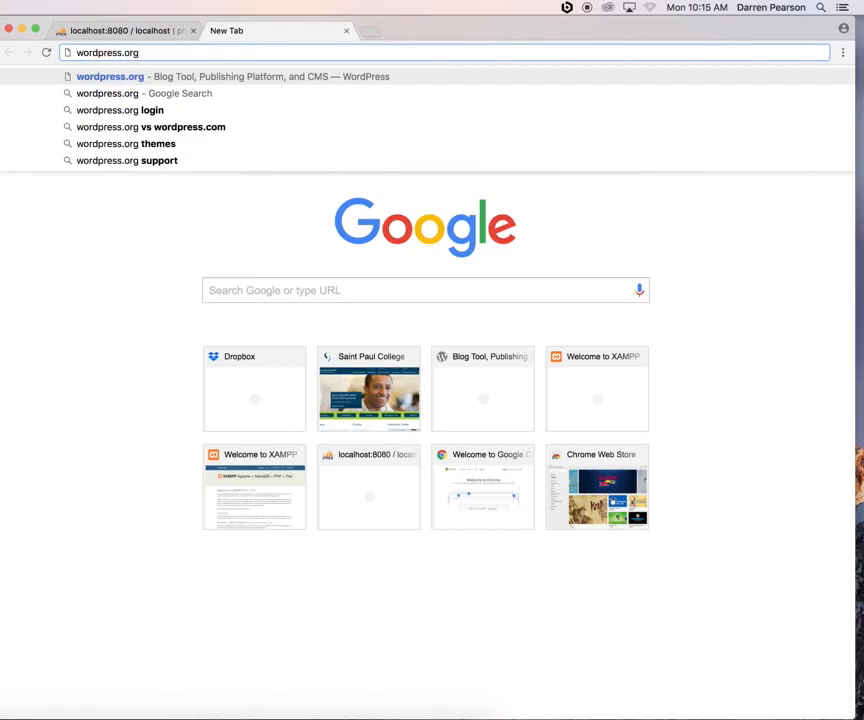
{"action": "key", "text": "Return"}
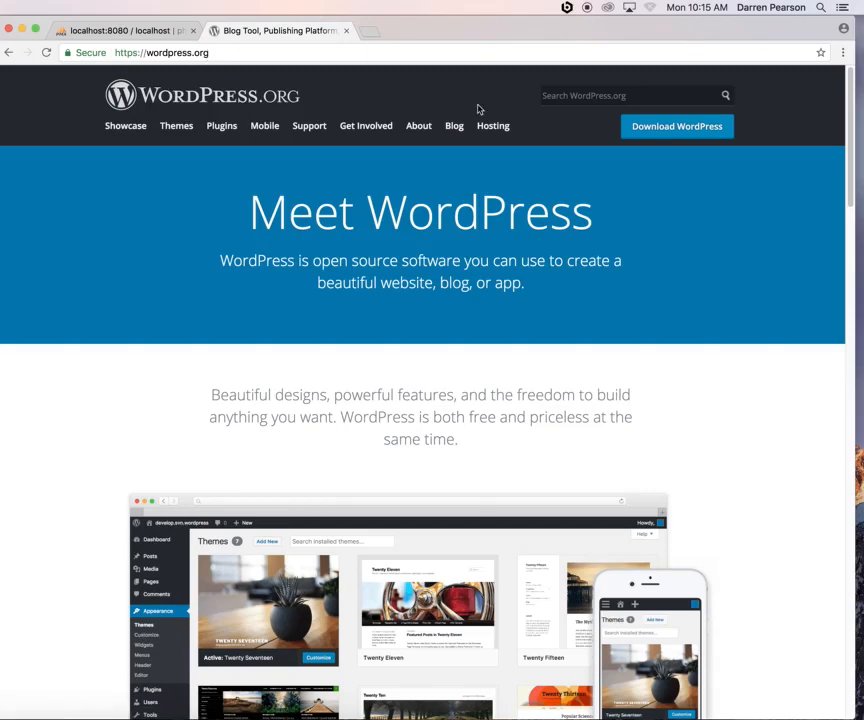
Download the WordPress 4.9.4 zip and minimize Chrome
{"action": "left_click", "coordinate": [675, 129]}
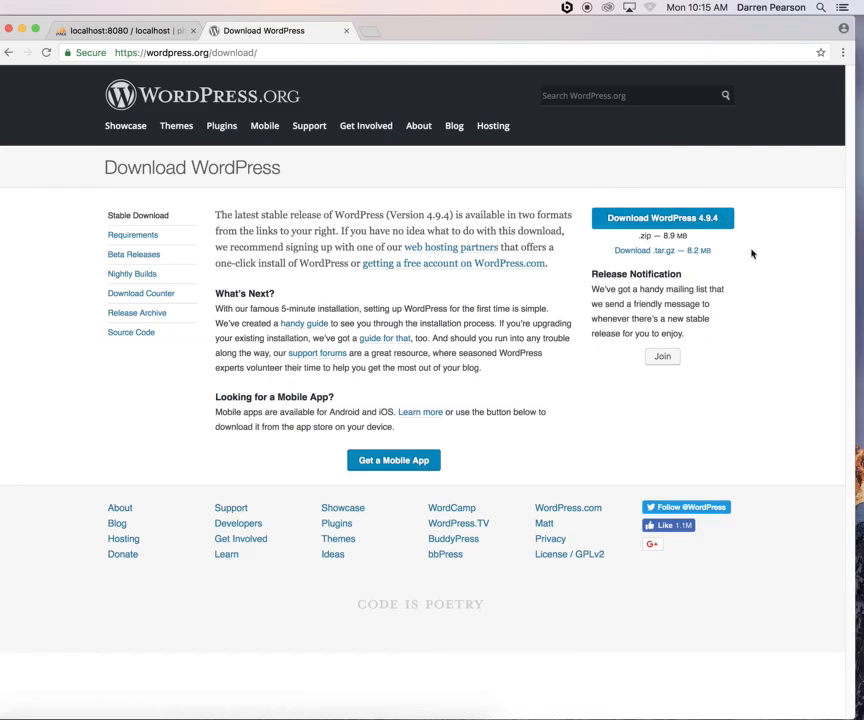
{"action": "left_click", "coordinate": [658, 222]}
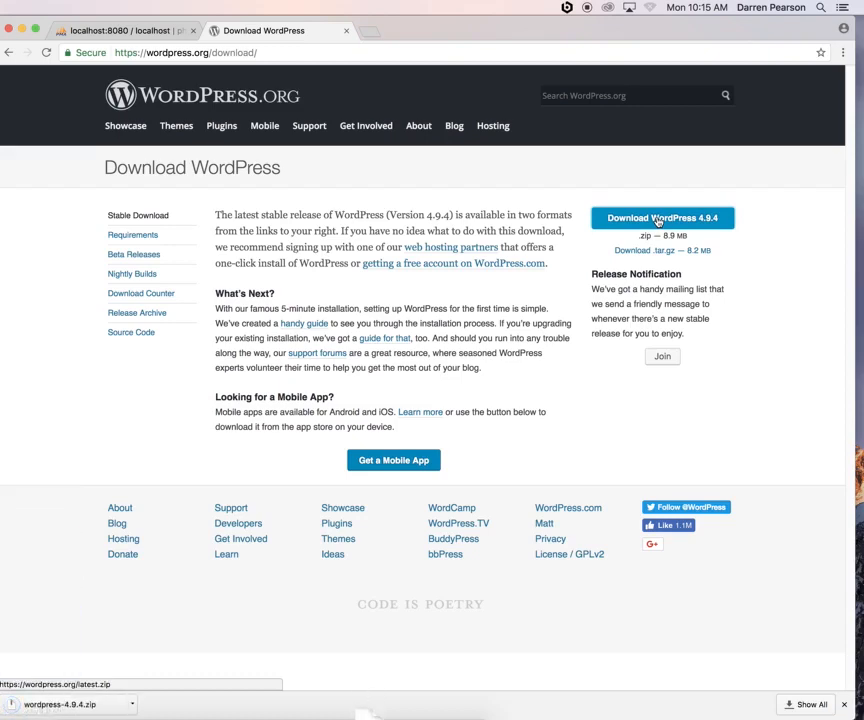
{"action": "left_click", "coordinate": [22, 28]}
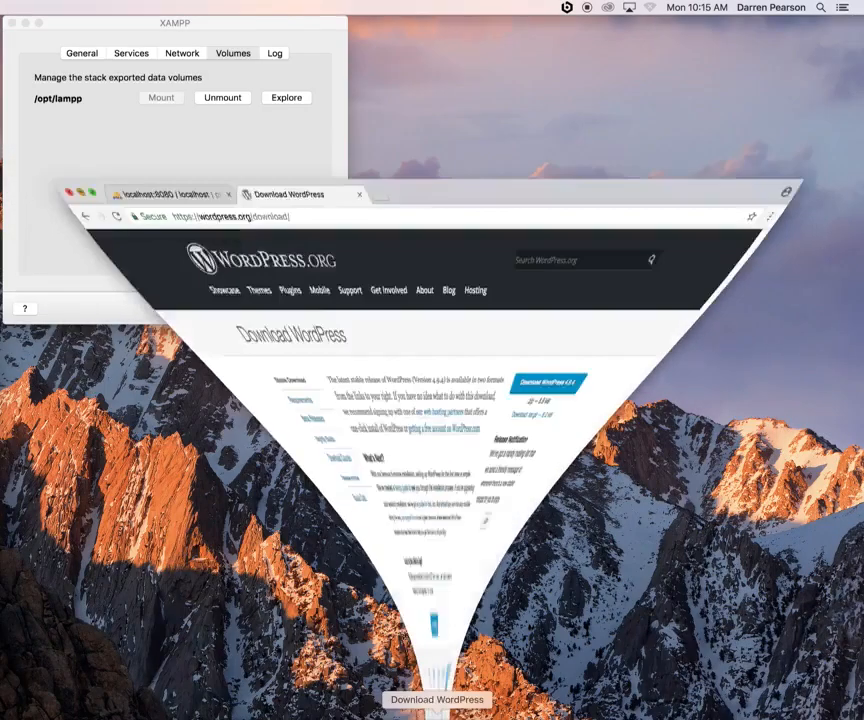
Drag wordpress-4.9.4.zip from the Downloads stack onto the desktop
{"action": "left_click", "coordinate": [345, 712]}
{"action": "left_click_drag", "start_coordinate": [347, 683], "coordinate": [523, 188]}
{"action": "left_click", "coordinate": [596, 301]}
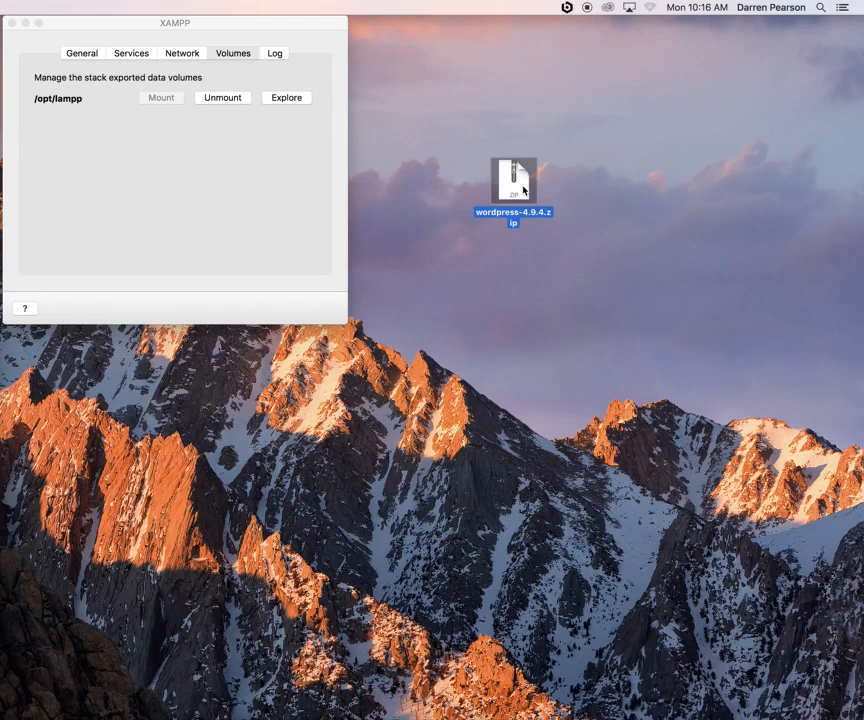
Review XAMPP's status tabs, then explore the lampp volume in Finder
{"action": "left_click", "coordinate": [262, 183]}
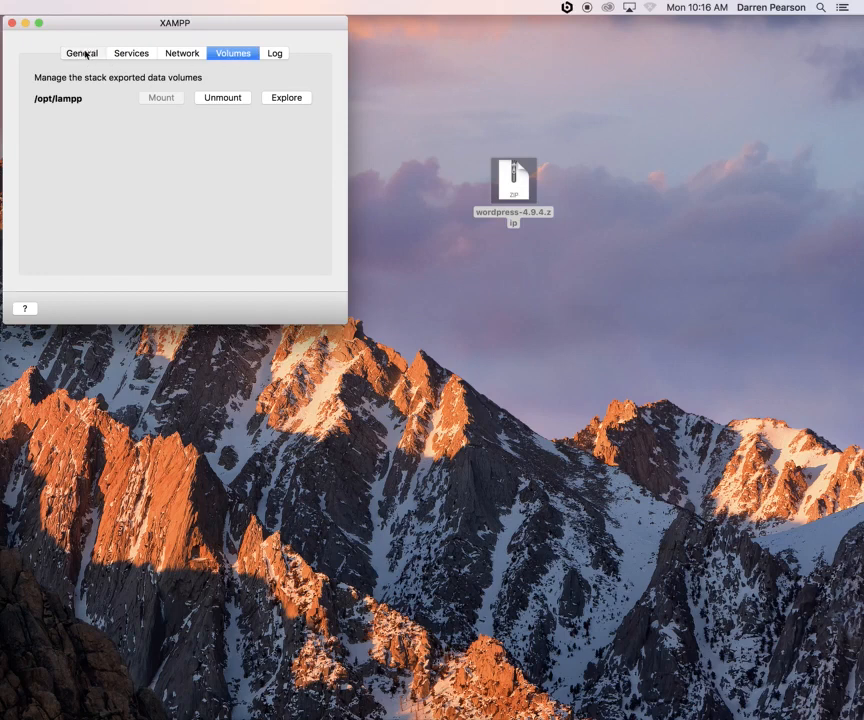
{"action": "left_click", "coordinate": [86, 55]}
{"action": "left_click", "coordinate": [141, 54]}
{"action": "left_click", "coordinate": [185, 56]}
{"action": "left_click", "coordinate": [225, 57]}
{"action": "left_click", "coordinate": [288, 99]}
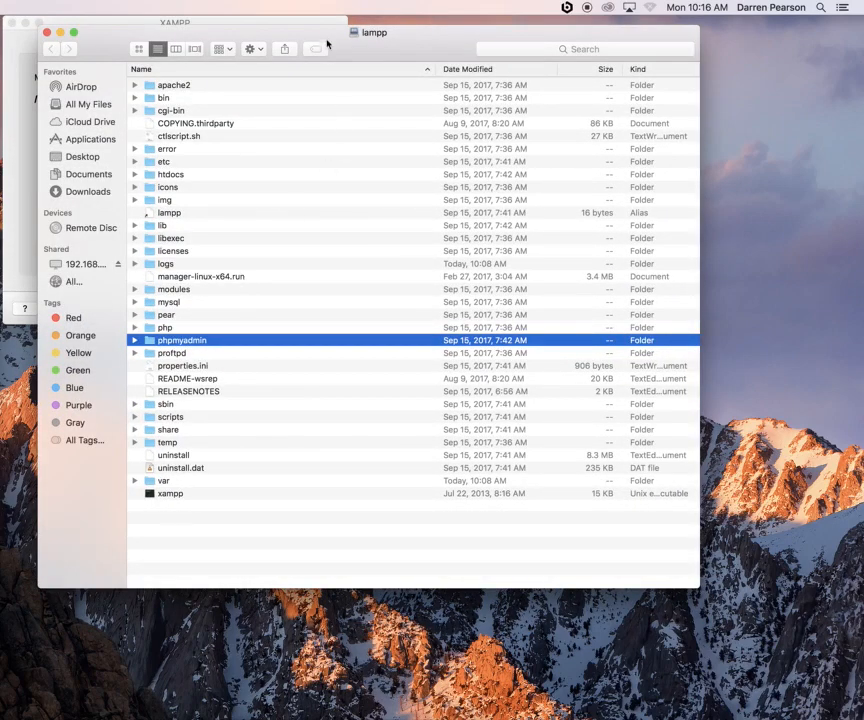
Rearrange the lampp window and move the zip to the desktop's top-right
{"action": "left_click_drag", "start_coordinate": [219, 29], "coordinate": [189, 253]}
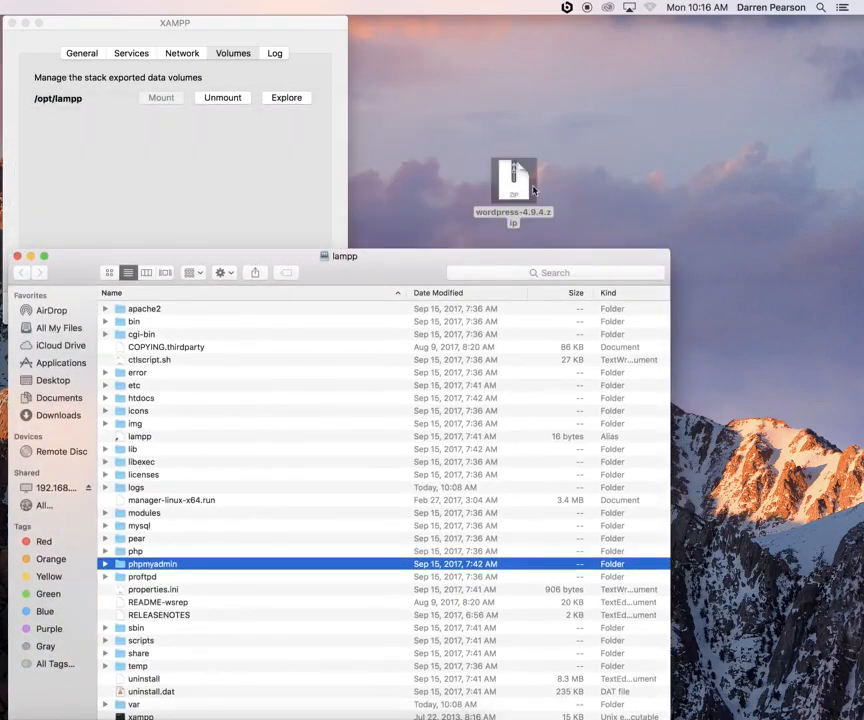
{"action": "left_click_drag", "start_coordinate": [515, 183], "coordinate": [820, 50]}
{"action": "left_click_drag", "start_coordinate": [537, 262], "coordinate": [530, 27]}
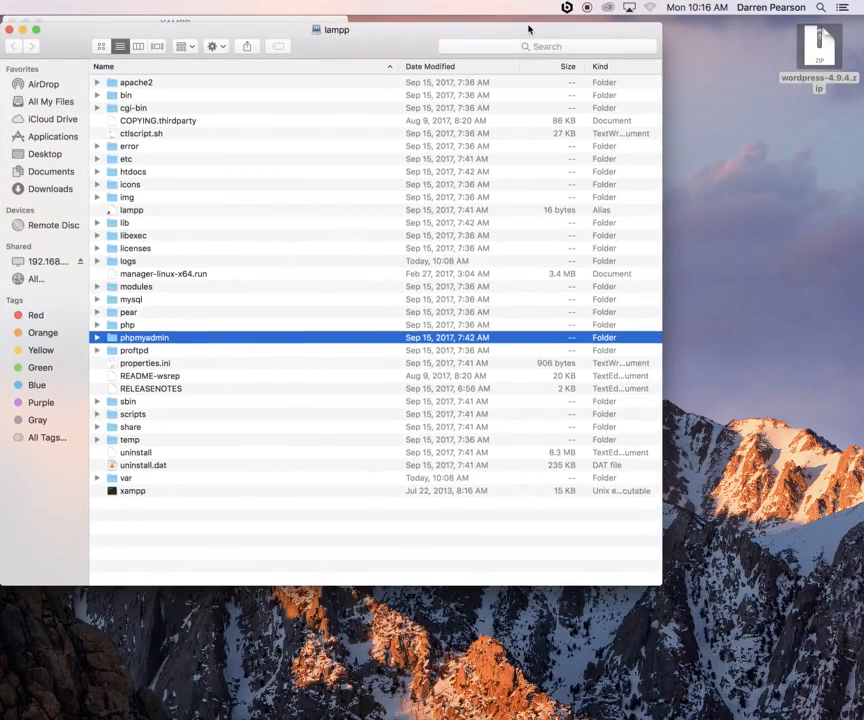
Open the htdocs folder and copy wordpress-4.9.4.zip into it
{"action": "left_click", "coordinate": [136, 174]}
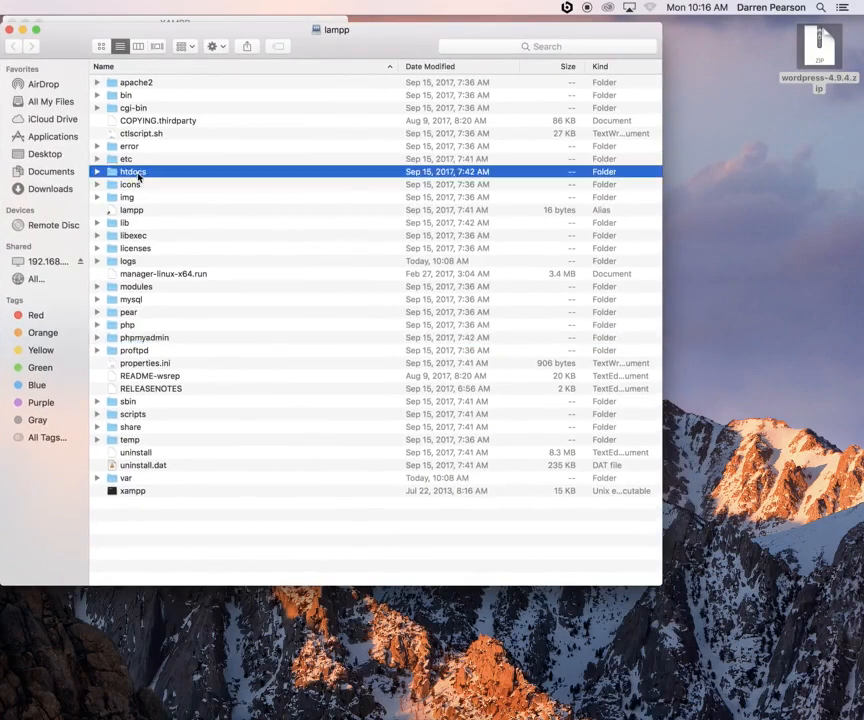
{"action": "double_click", "coordinate": [134, 175]}
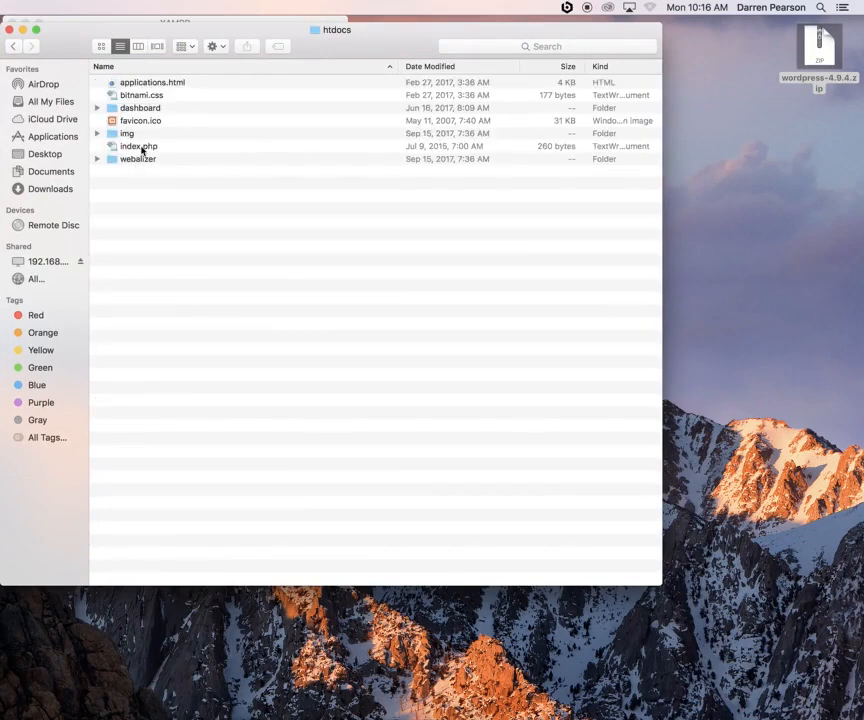
{"action": "left_click", "coordinate": [141, 148]}
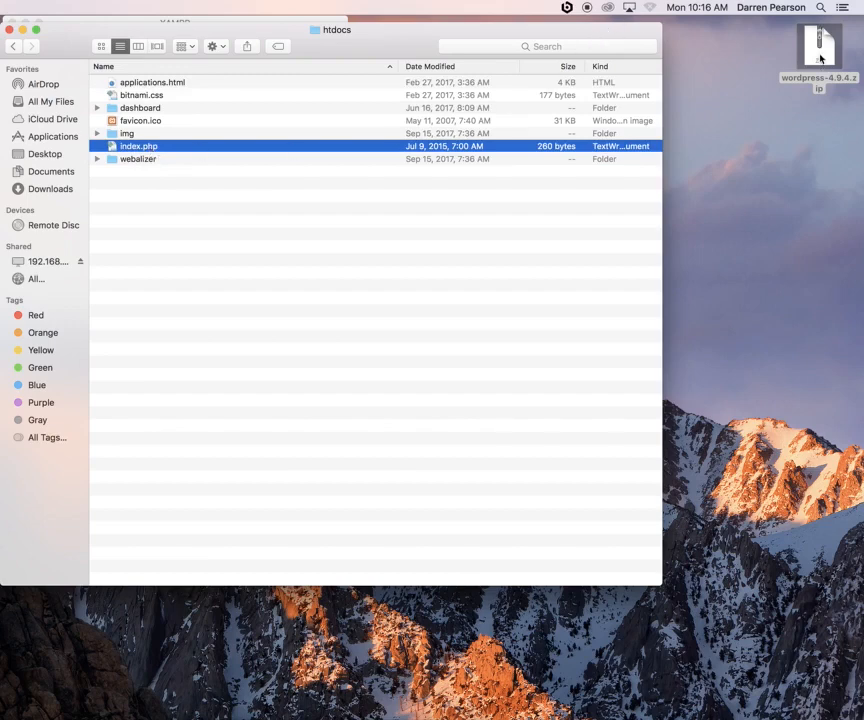
{"action": "left_click_drag", "start_coordinate": [820, 57], "coordinate": [200, 318]}
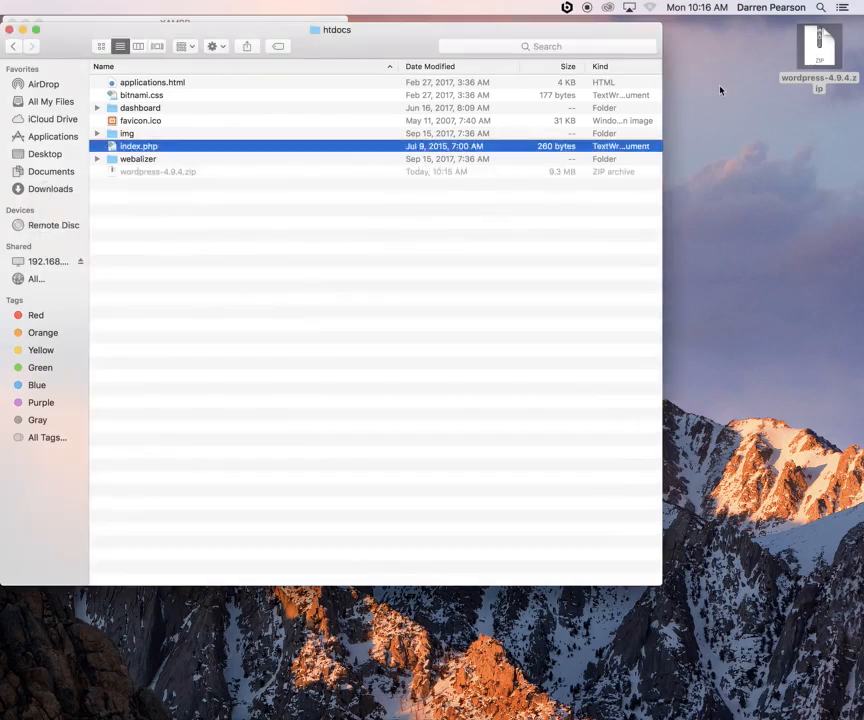
{"action": "left_click", "coordinate": [174, 174]}
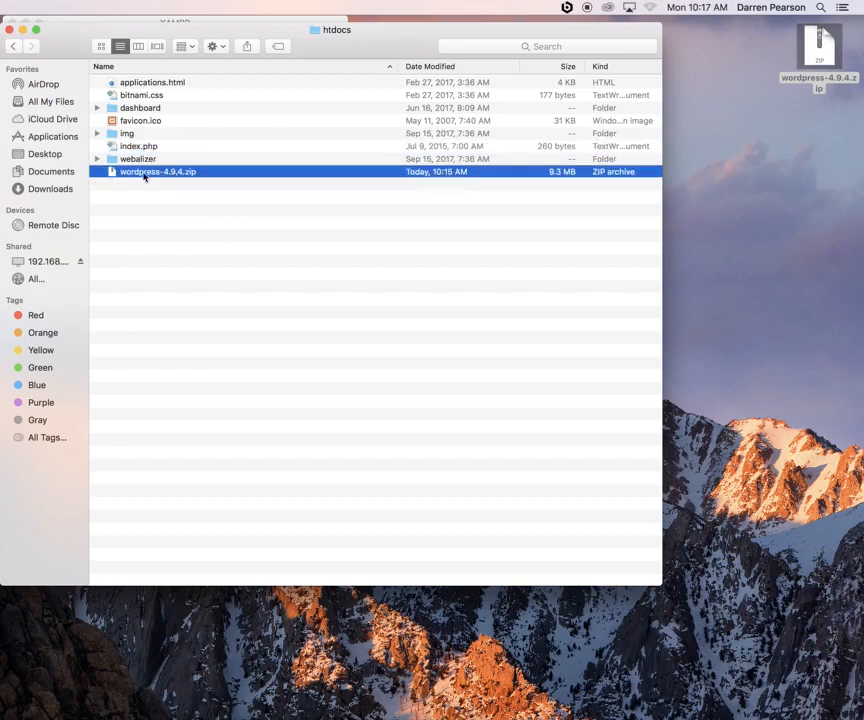
Expand wordpress-4.9.4.zip, permanently delete the archive, and open the extracted wordpress folder
{"action": "double_click", "coordinate": [144, 174]}
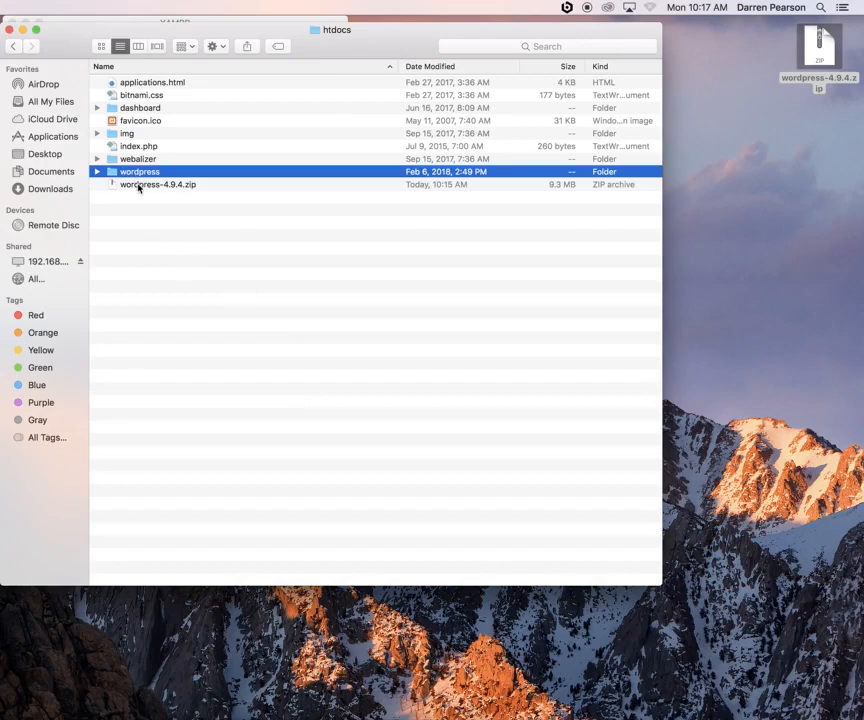
{"action": "left_click", "coordinate": [138, 186]}
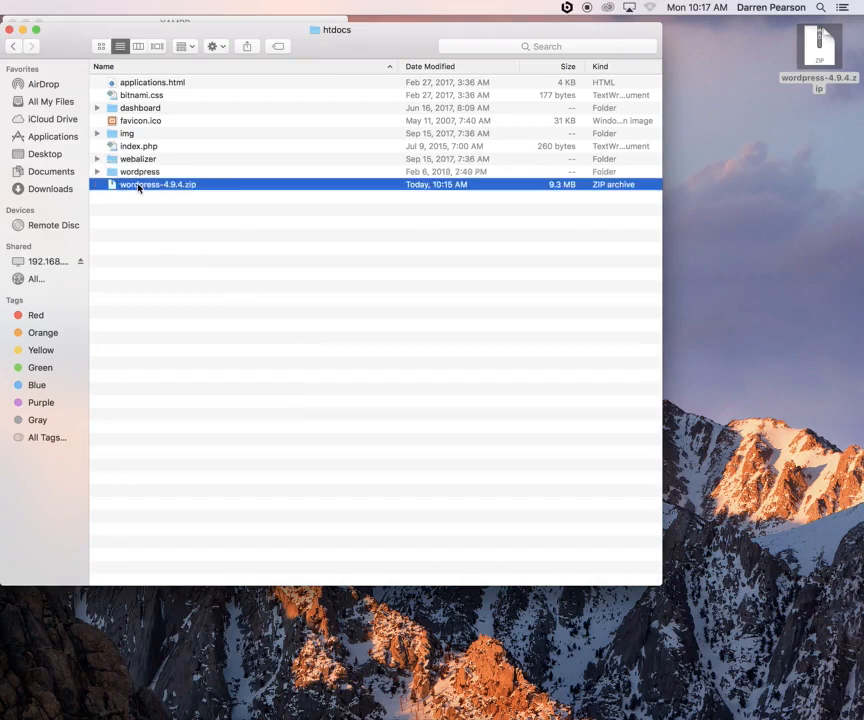
{"action": "right_click", "coordinate": [138, 186]}
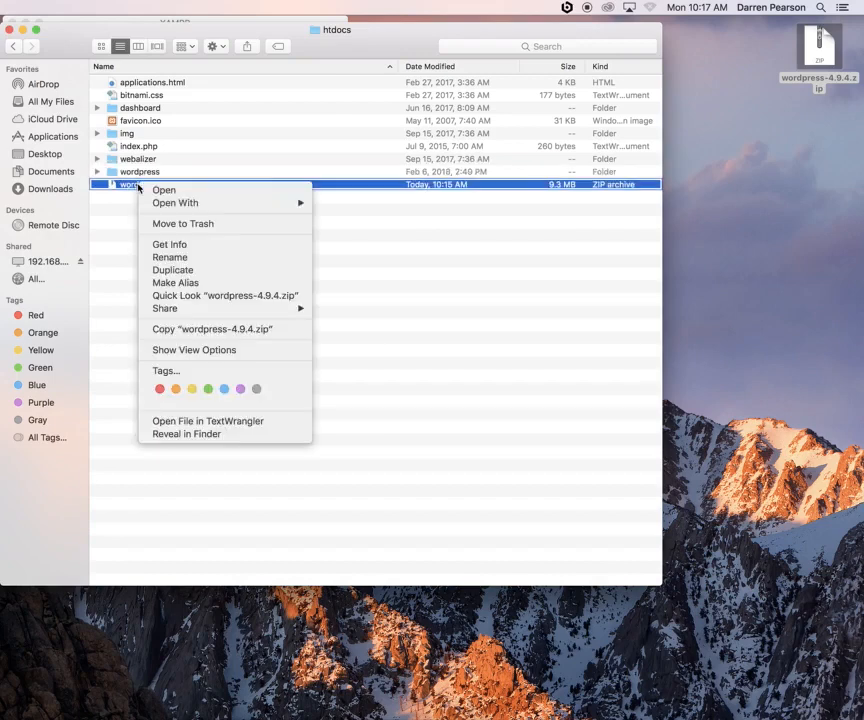
{"action": "left_click", "coordinate": [177, 224]}
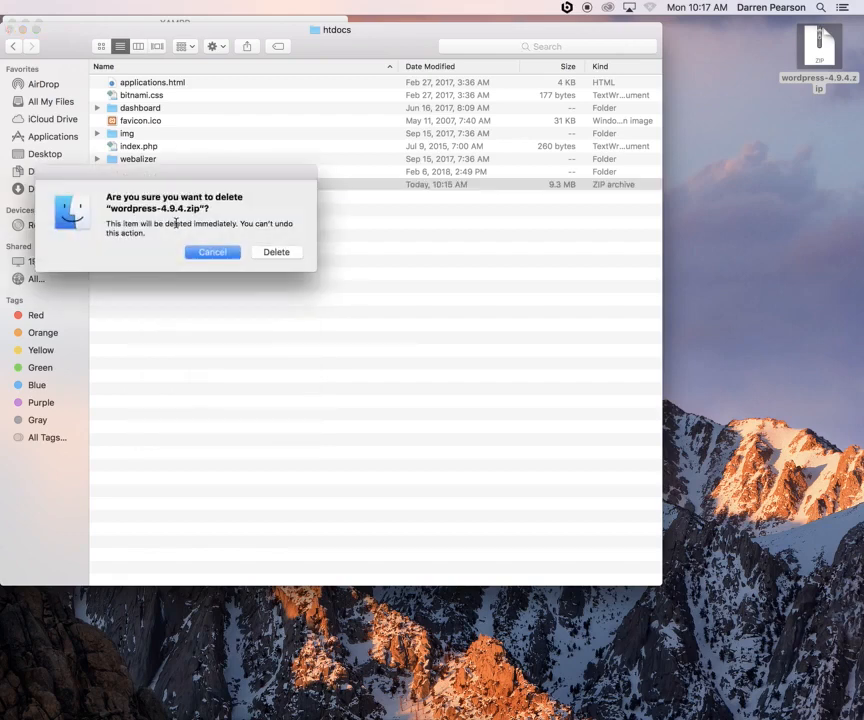
{"action": "left_click", "coordinate": [270, 254]}
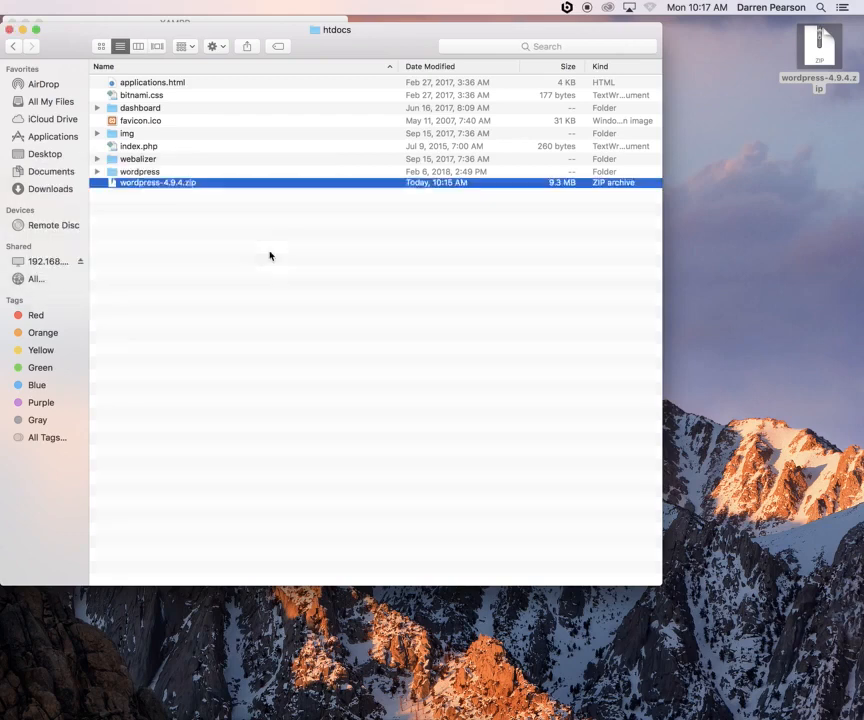
{"action": "double_click", "coordinate": [143, 173]}
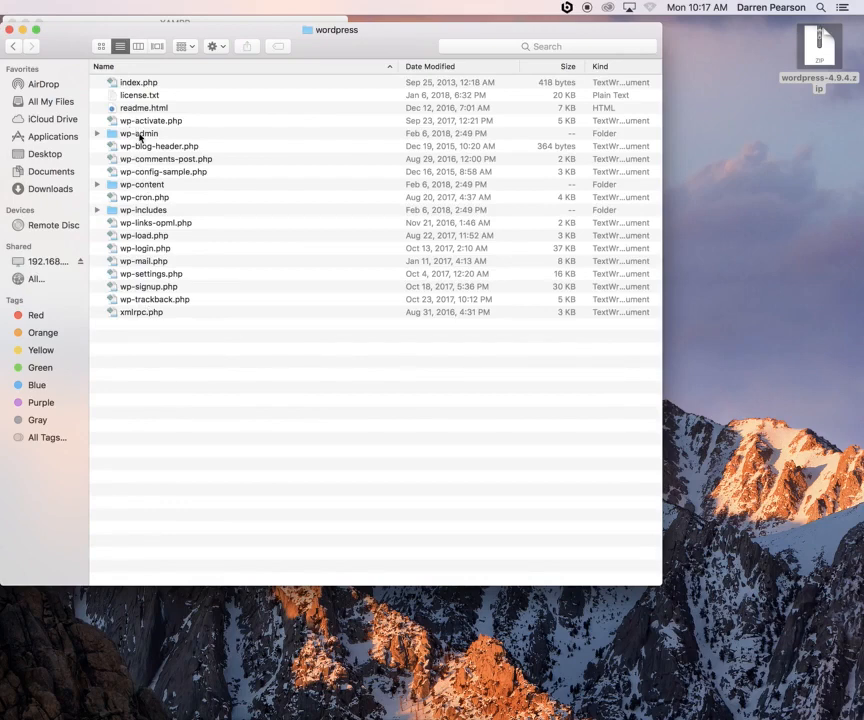
Highlight the wp-admin, wp-content and wp-includes folders, then restore Chrome from the Dock
{"action": "left_click", "coordinate": [140, 135]}
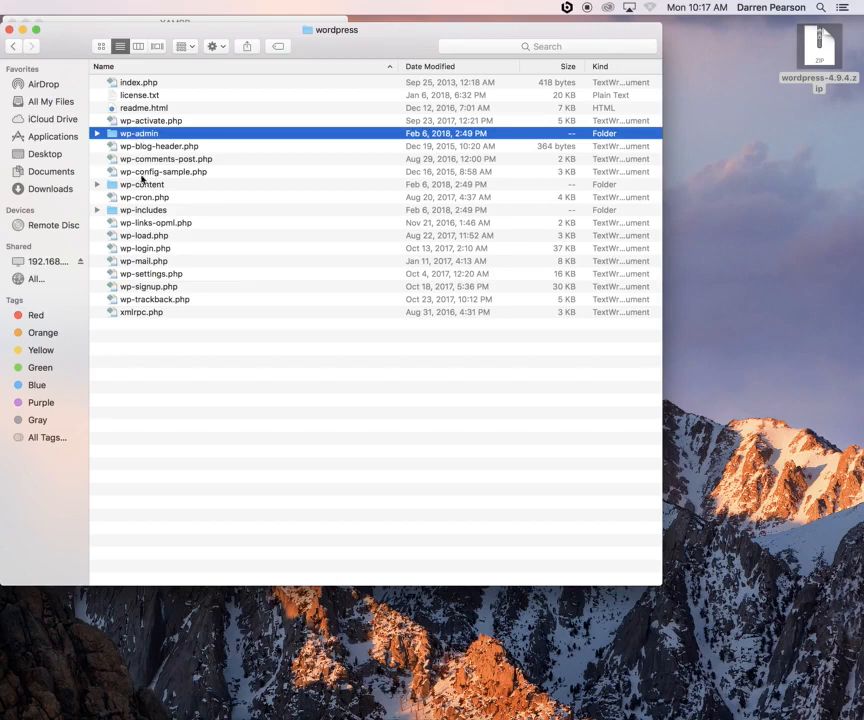
{"action": "left_click", "coordinate": [143, 184]}
{"action": "left_click", "coordinate": [146, 211]}
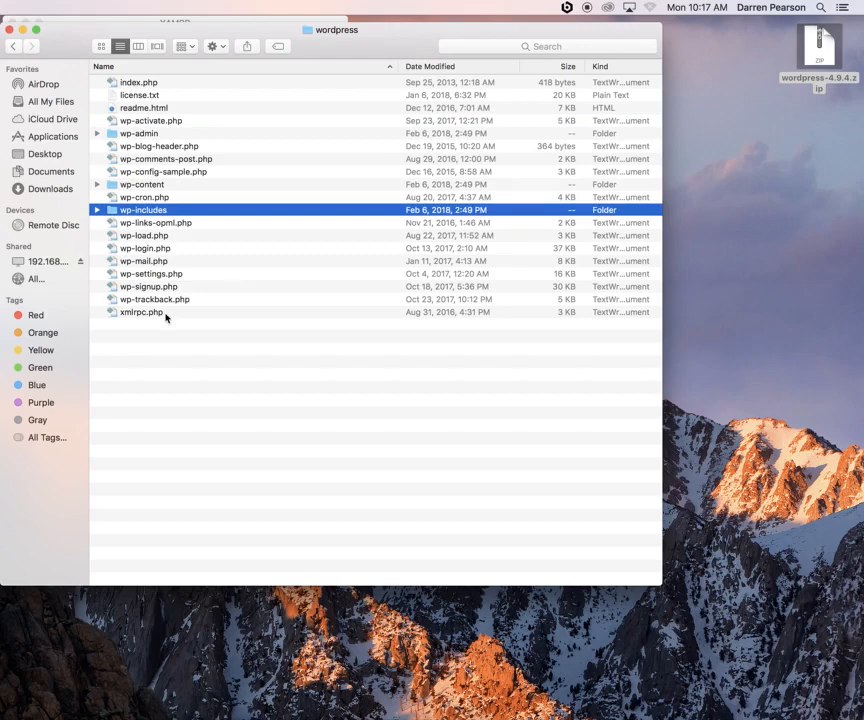
{"action": "left_click", "coordinate": [113, 389]}
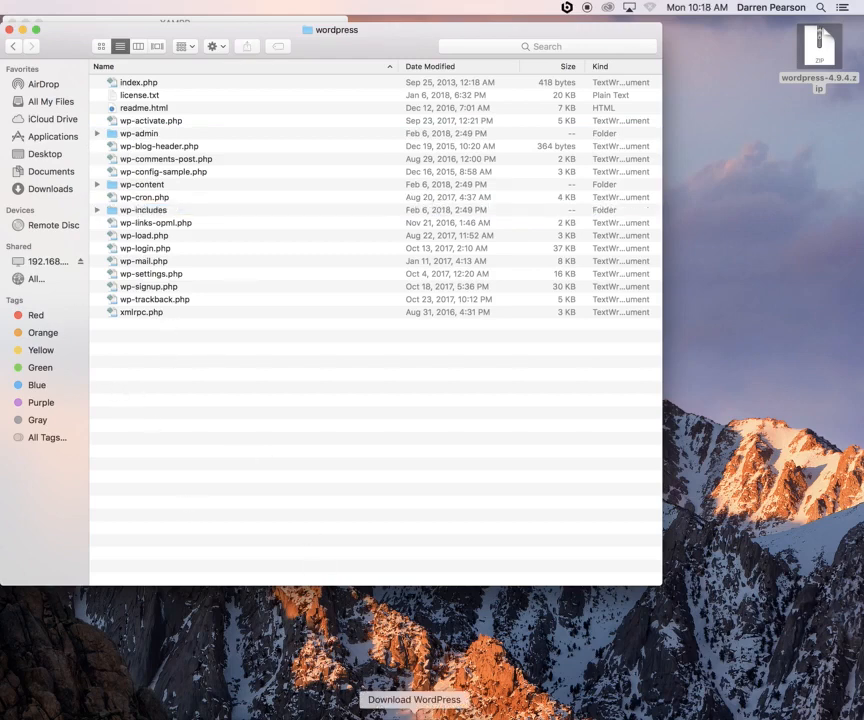
{"action": "left_click", "coordinate": [405, 712]}
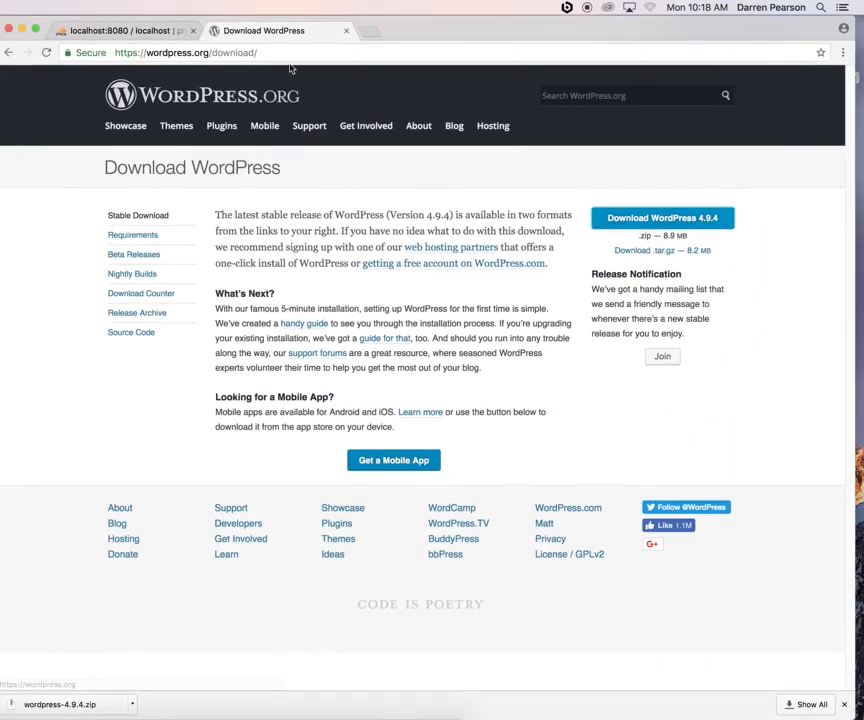
Open a new tab and close the WordPress download and phpMyAdmin tabs
{"action": "left_click", "coordinate": [346, 31]}
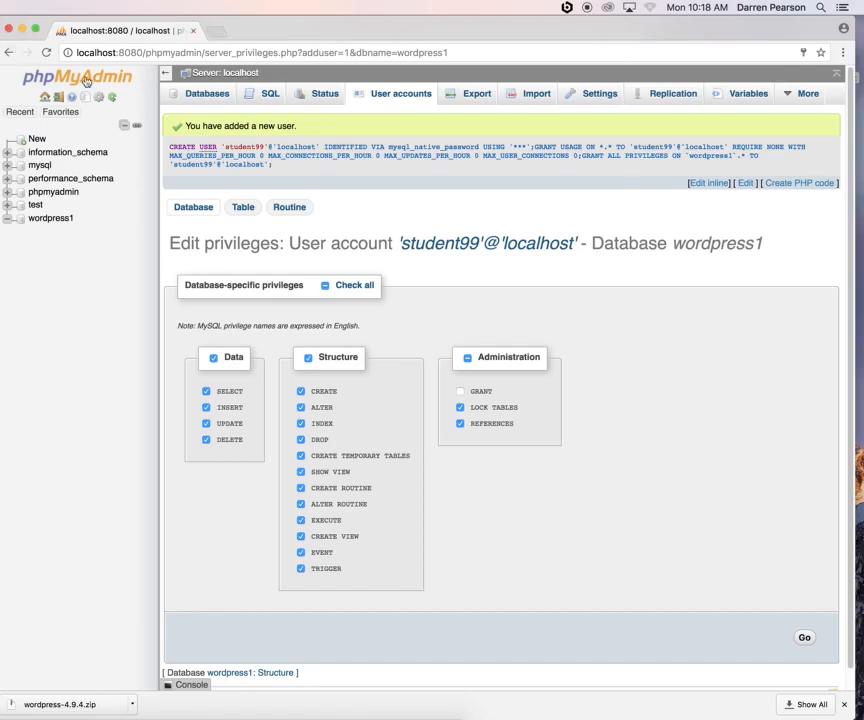
{"action": "left_click", "coordinate": [226, 34]}
{"action": "left_click", "coordinate": [193, 32]}
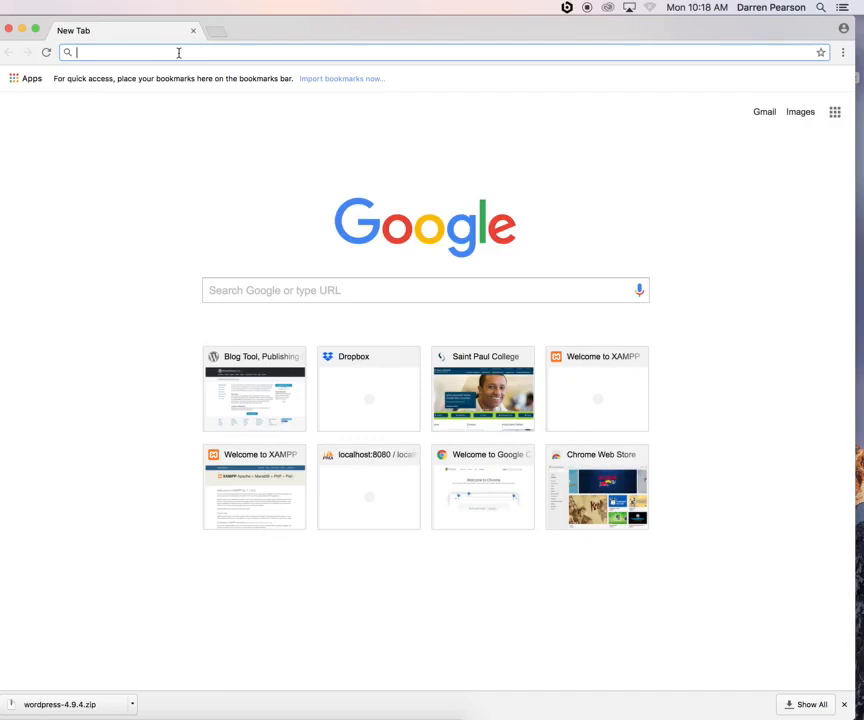
Load localhost:8080/wordpress in the new tab, correcting the 'loclahost' typo
{"action": "type", "text": "loclahost"}
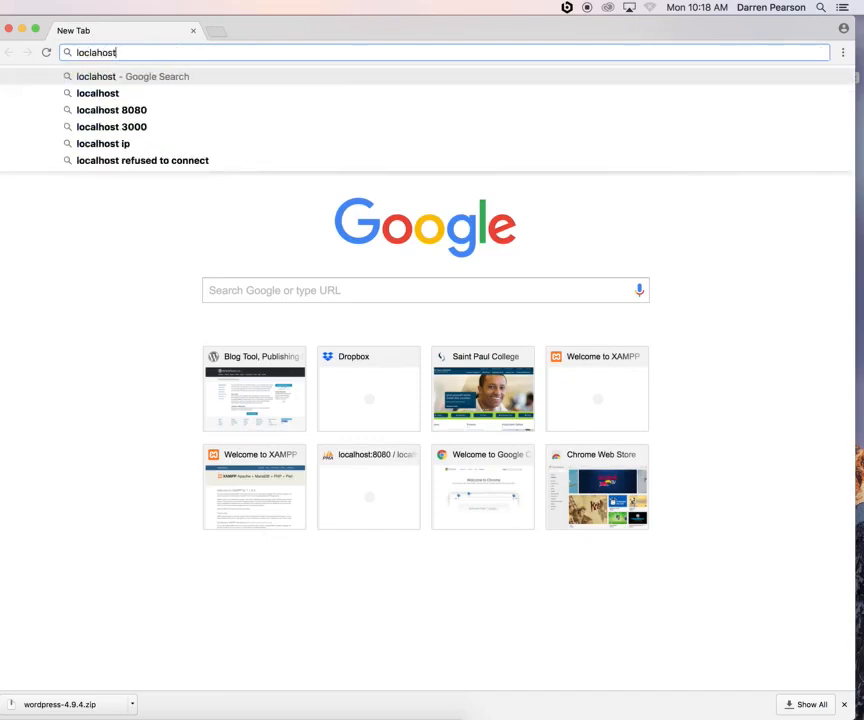
{"action": "key", "text": "BackSpace"}
{"action": "key", "text": "BackSpace"}
{"action": "key", "text": "BackSpace"}
{"action": "key", "text": "BackSpace"}
{"action": "key", "text": "BackSpace"}
{"action": "key", "text": "BackSpace"}
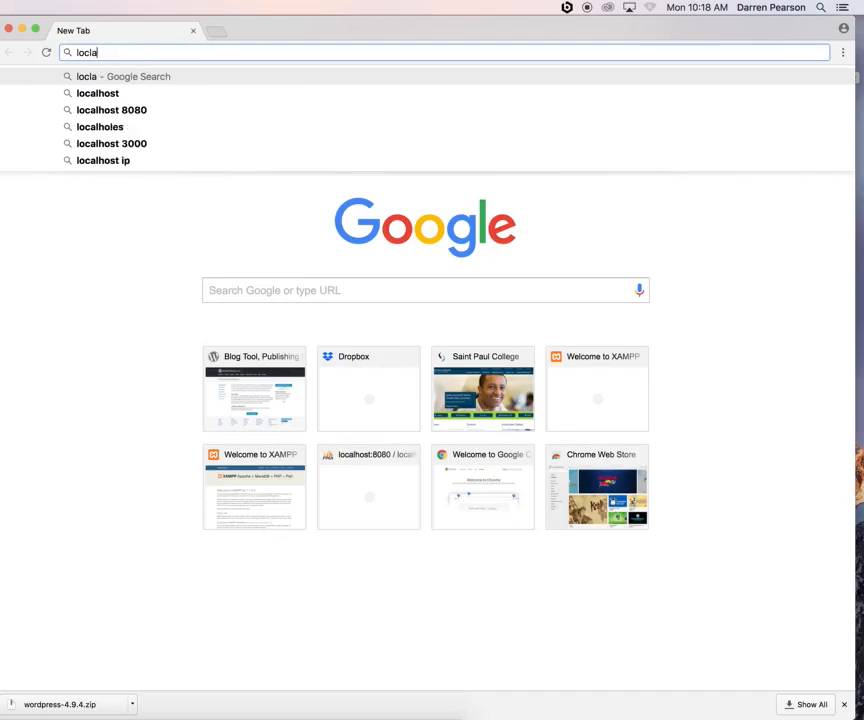
{"action": "type", "text": "alhost:8"}
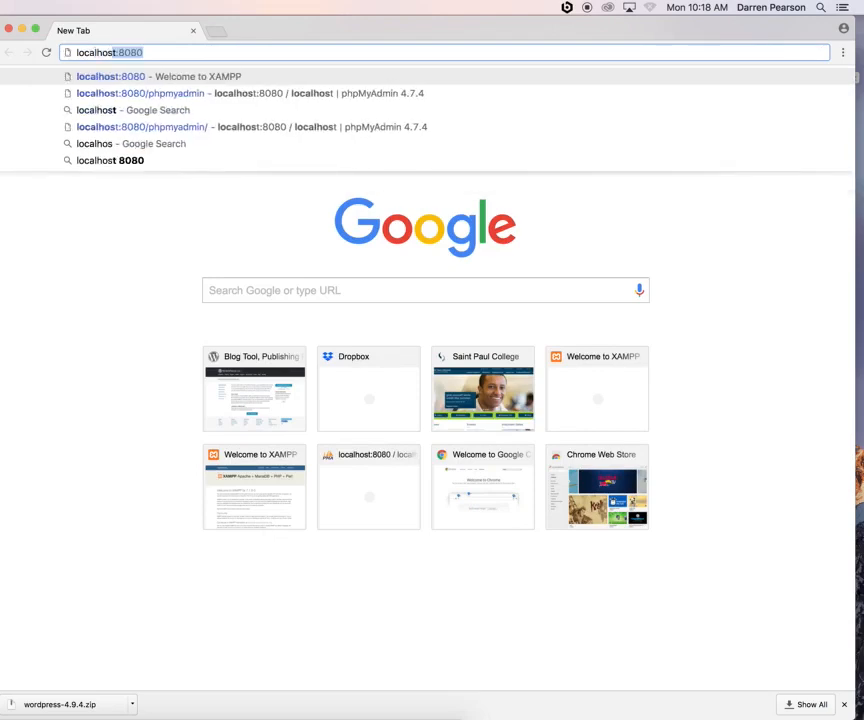
{"action": "type", "text": "080"}
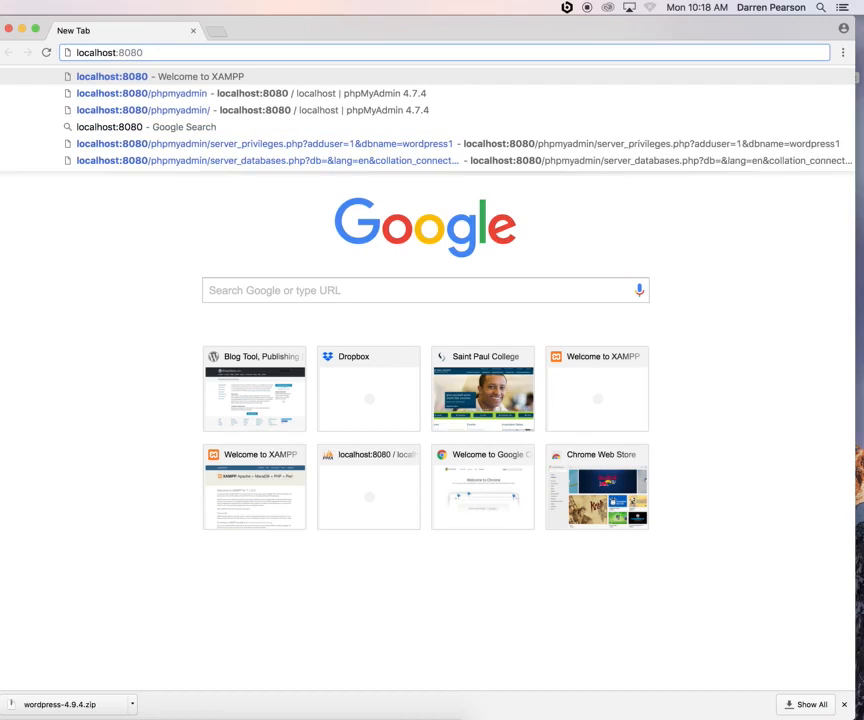
{"action": "type", "text": "/wordpress"}
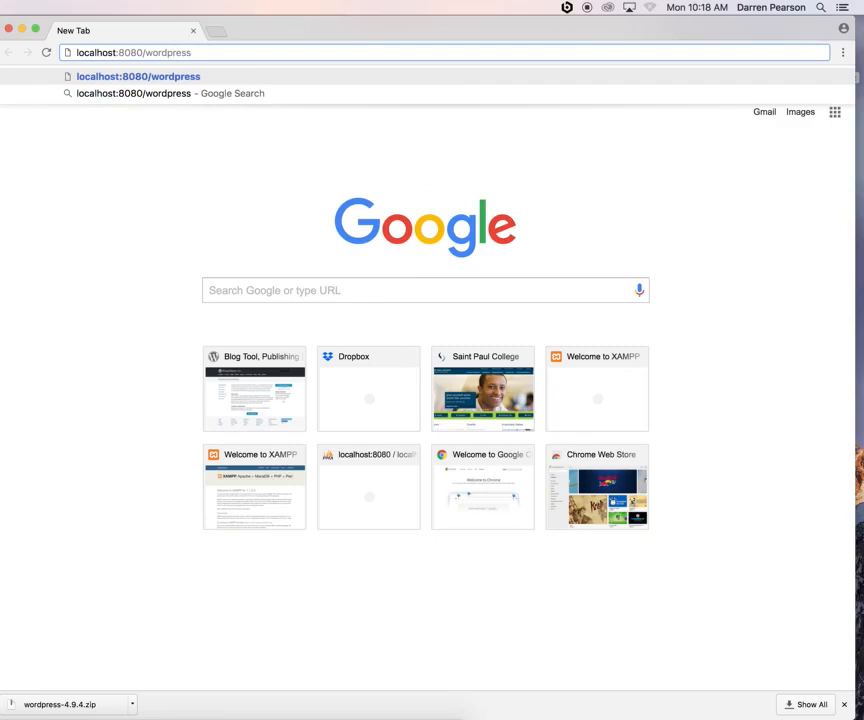
{"action": "key", "text": "Return"}
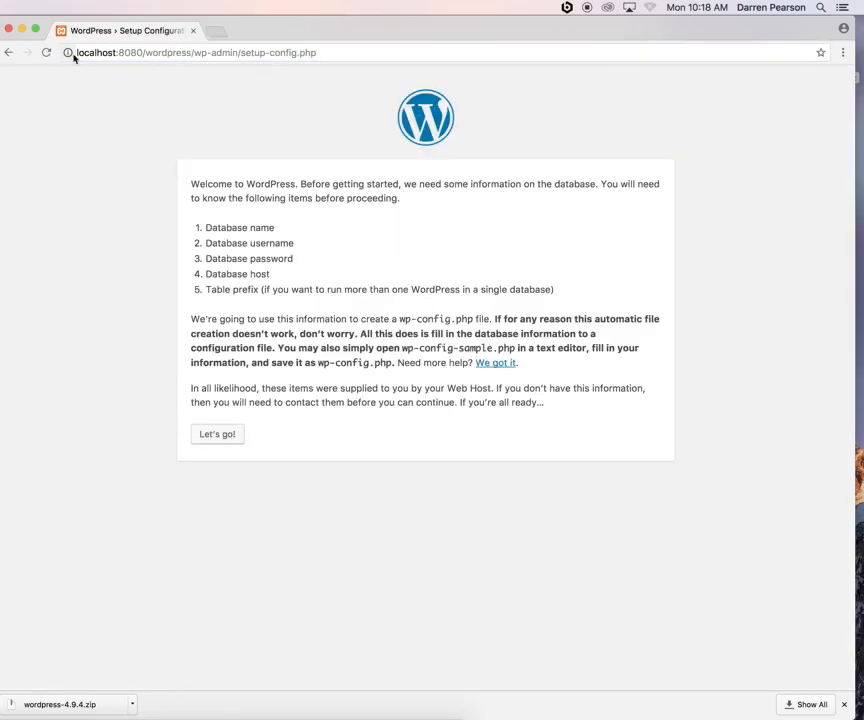
{"action": "left_click_drag", "start_coordinate": [74, 53], "coordinate": [192, 45]}
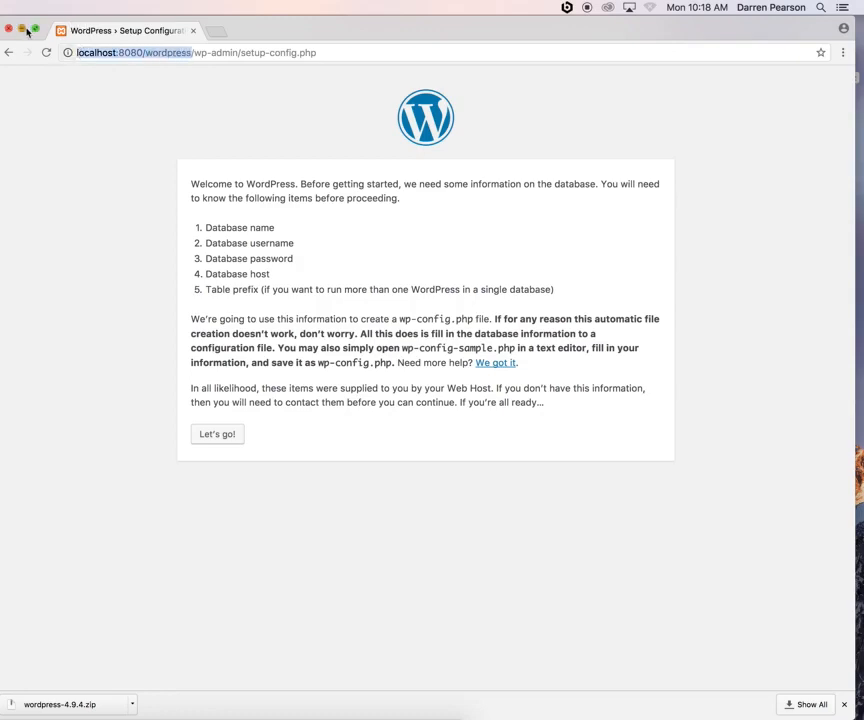
{"action": "left_click", "coordinate": [23, 29]}
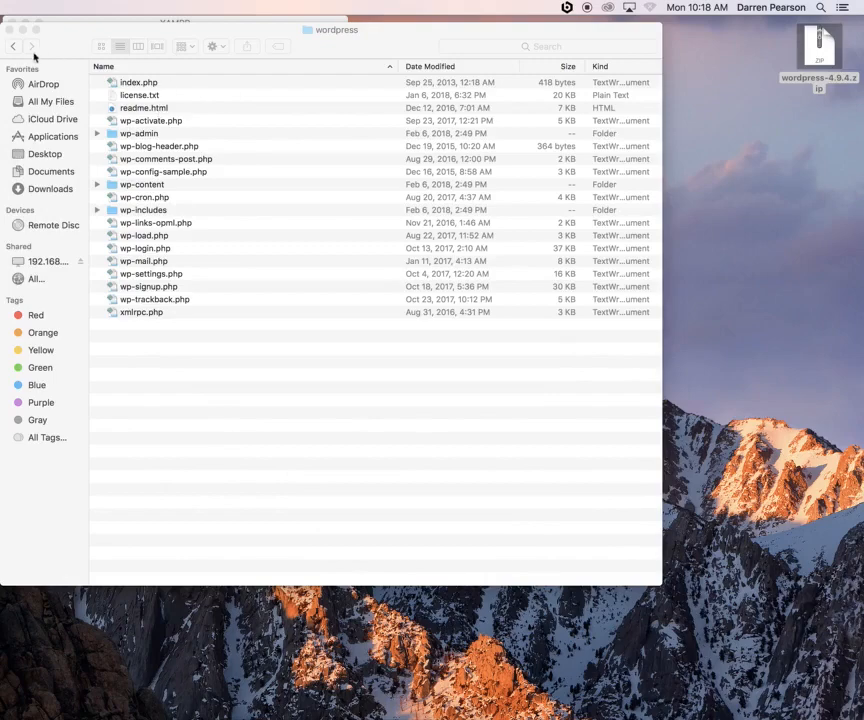
{"action": "left_click", "coordinate": [14, 47]}
{"action": "left_click", "coordinate": [141, 174]}
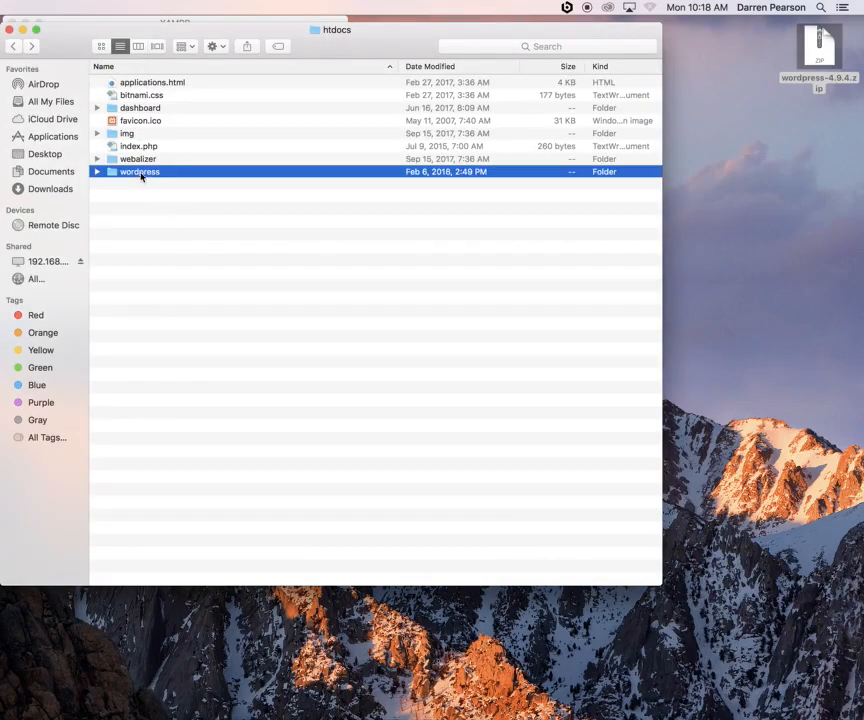
{"action": "double_click", "coordinate": [141, 174]}
{"action": "left_click", "coordinate": [416, 710]}
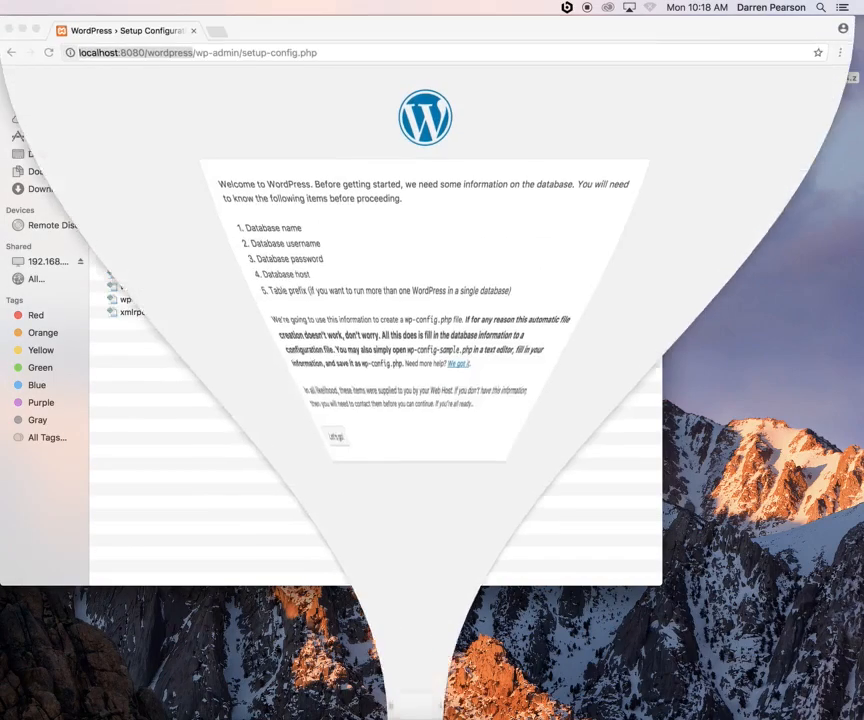
{"action": "left_click_drag", "start_coordinate": [195, 53], "coordinate": [233, 53]}
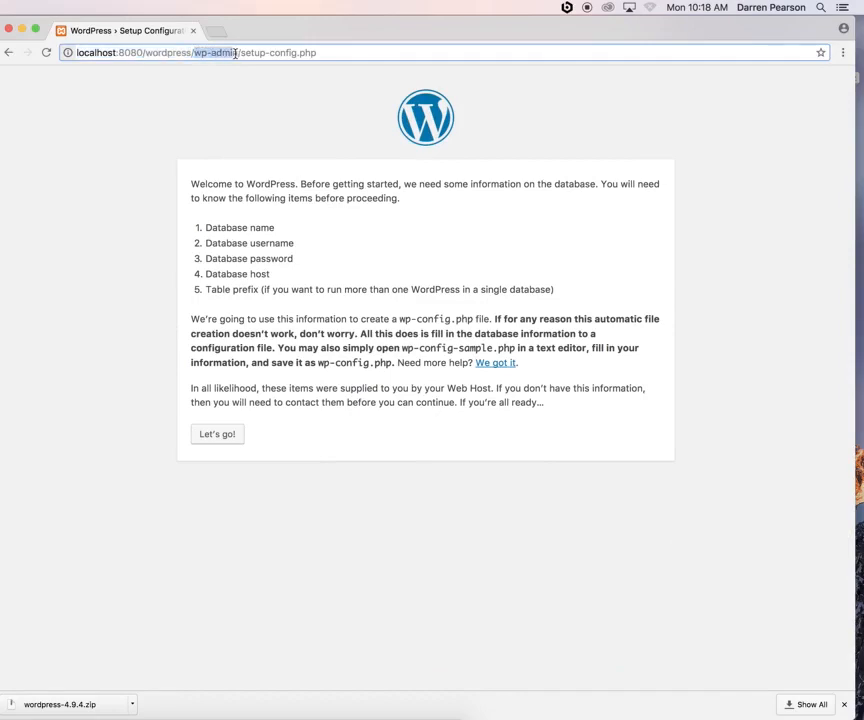
{"action": "left_click", "coordinate": [22, 30]}
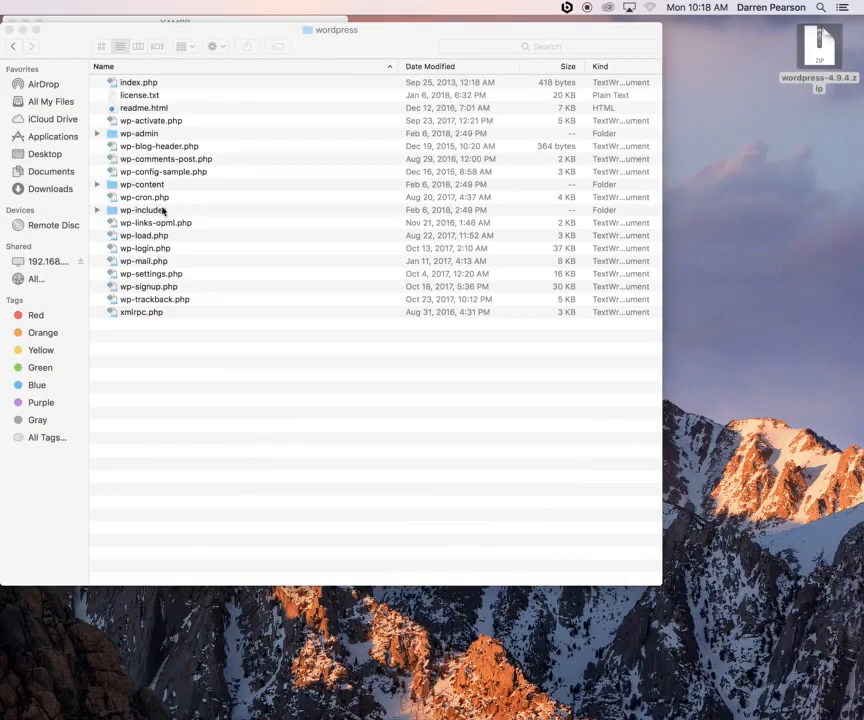
{"action": "double_click", "coordinate": [150, 133]}
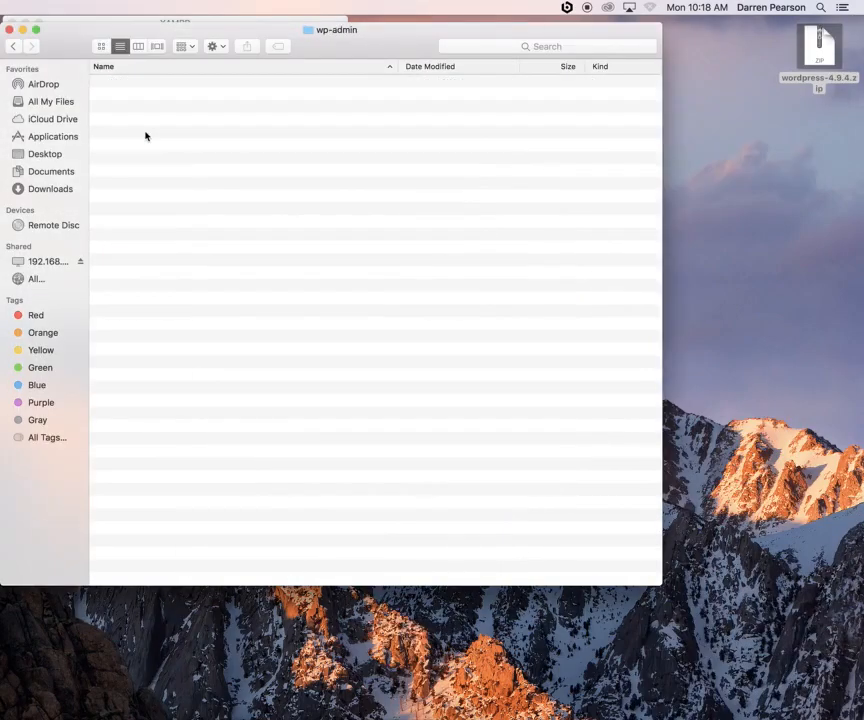
{"action": "left_click", "coordinate": [430, 712]}
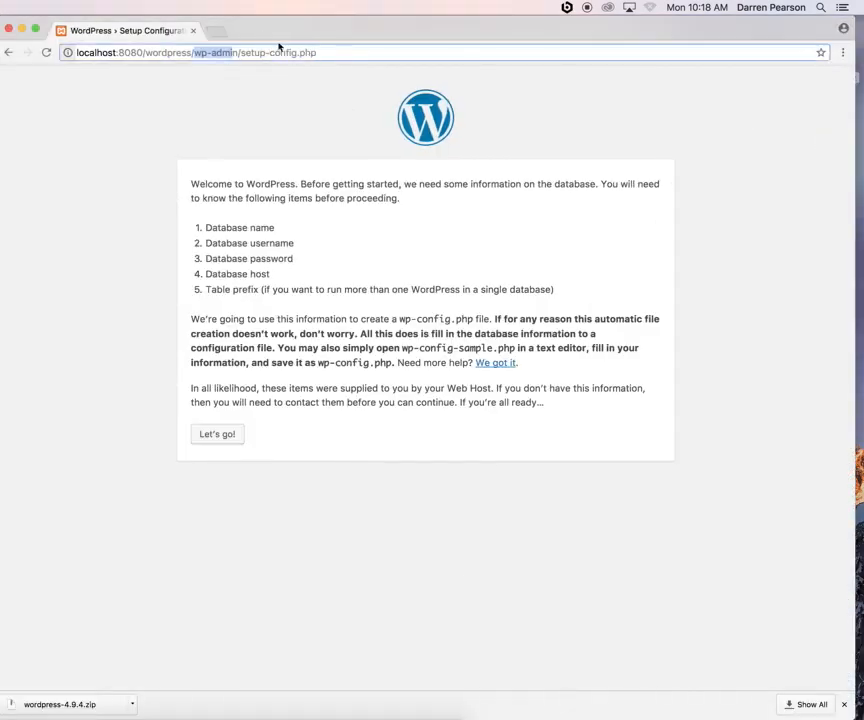
{"action": "left_click", "coordinate": [22, 29]}
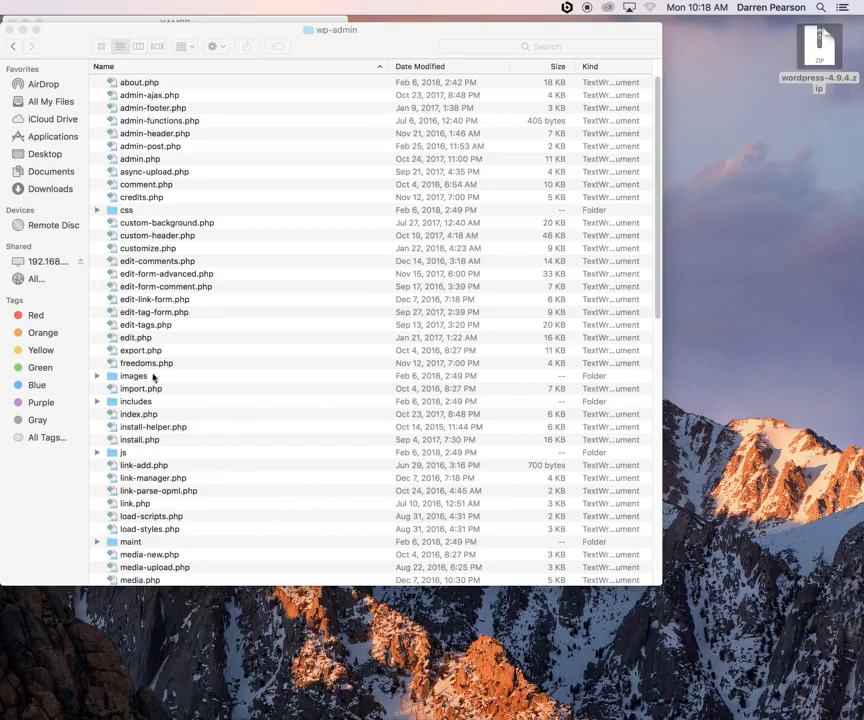
{"action": "scroll", "coordinate": [157, 380], "scroll_direction": "down", "scroll_amount": 4}
{"action": "scroll", "coordinate": [160, 383], "scroll_direction": "down", "scroll_amount": 10}
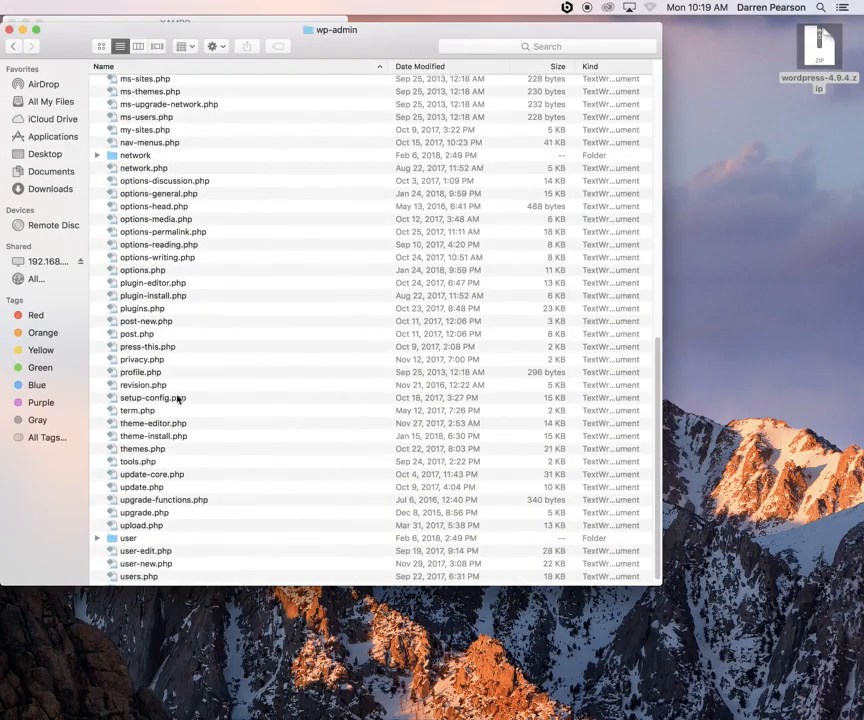
{"action": "left_click", "coordinate": [173, 398]}
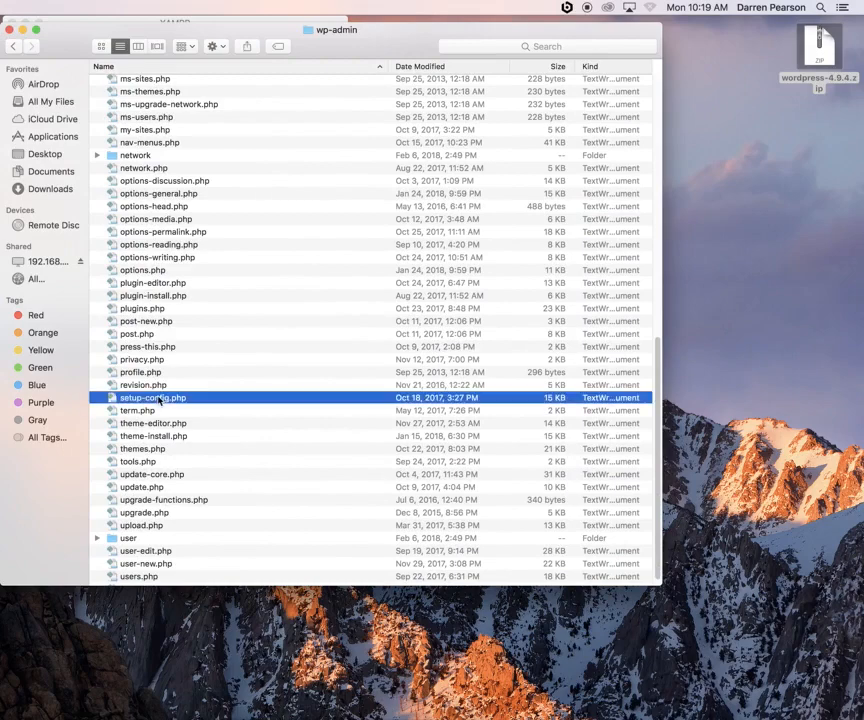
{"action": "left_click", "coordinate": [22, 31]}
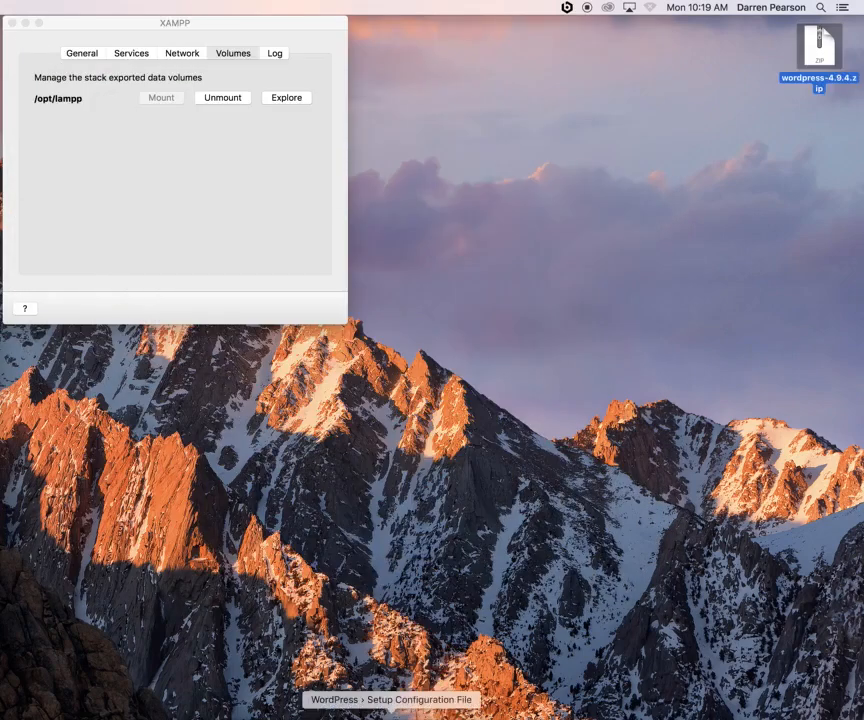
{"action": "left_click", "coordinate": [398, 710]}
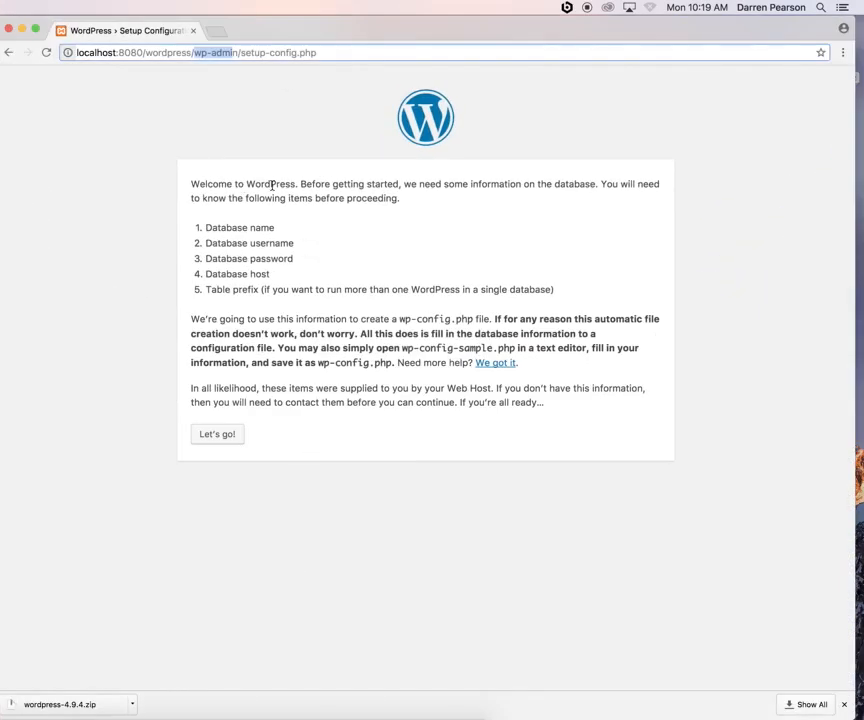
{"action": "left_click_drag", "start_coordinate": [271, 186], "coordinate": [320, 274]}
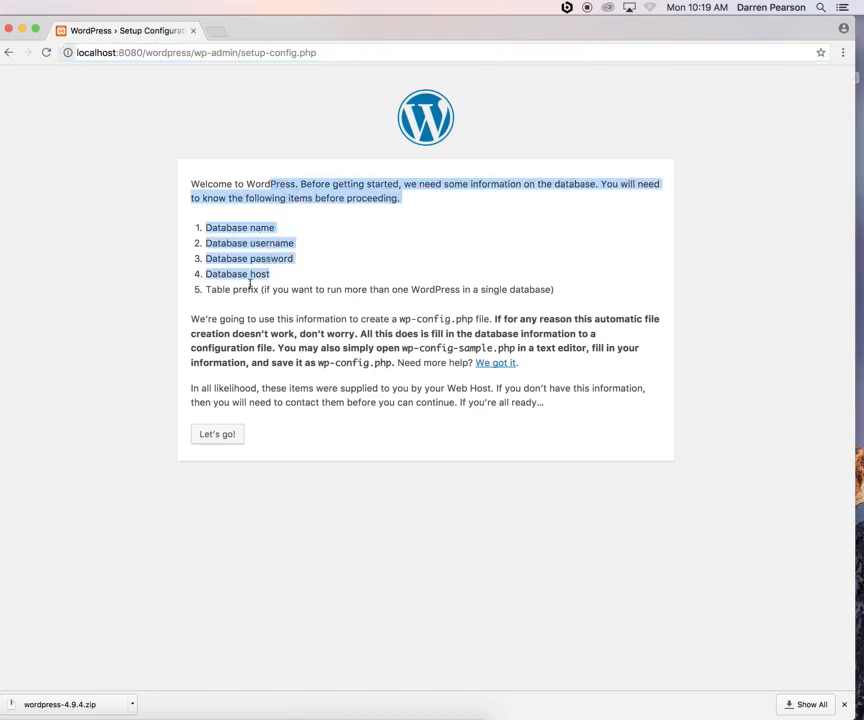
{"action": "left_click_drag", "start_coordinate": [248, 289], "coordinate": [343, 290]}
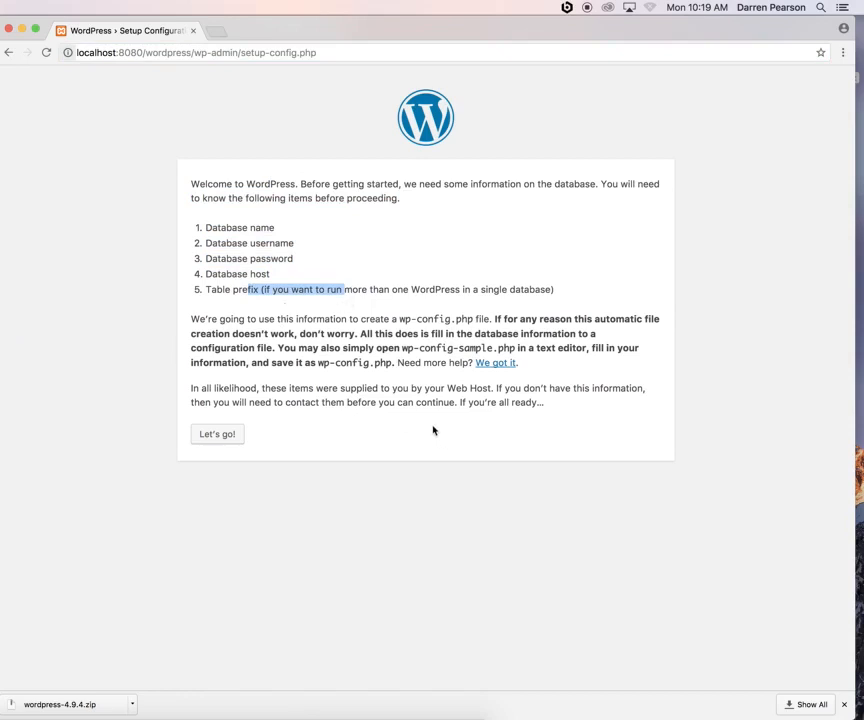
Enter database name wordpress1 plus the database username and password, keep localhost and wp_, and submit
{"action": "left_click", "coordinate": [217, 435]}
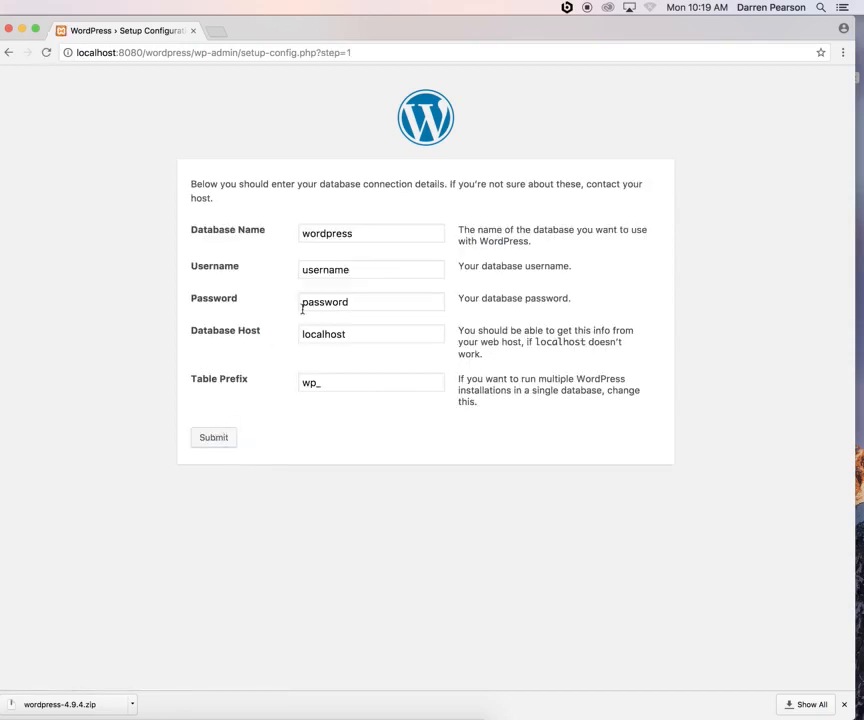
{"action": "left_click", "coordinate": [357, 232]}
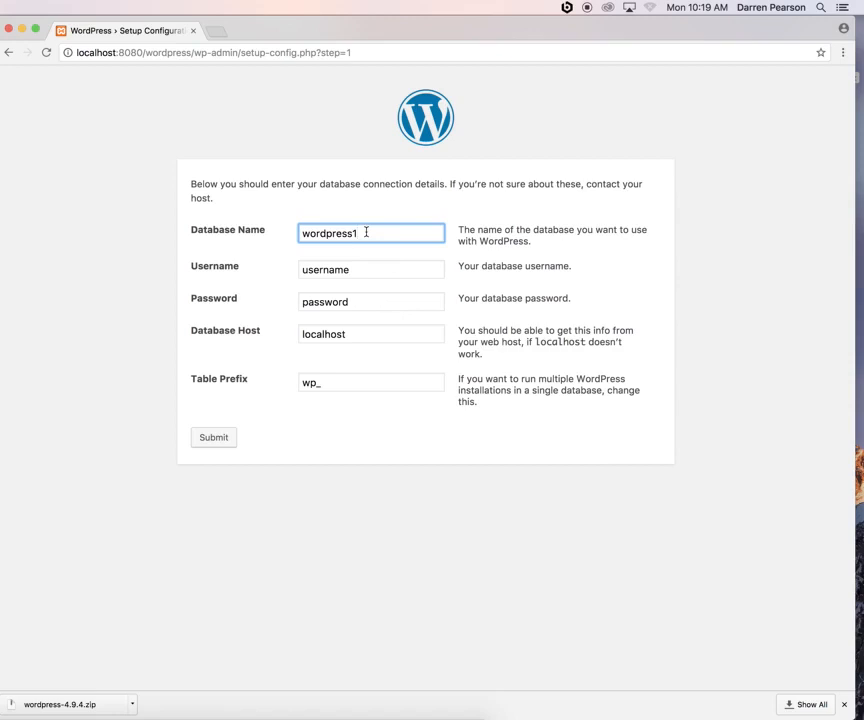
{"action": "double_click", "coordinate": [343, 270]}
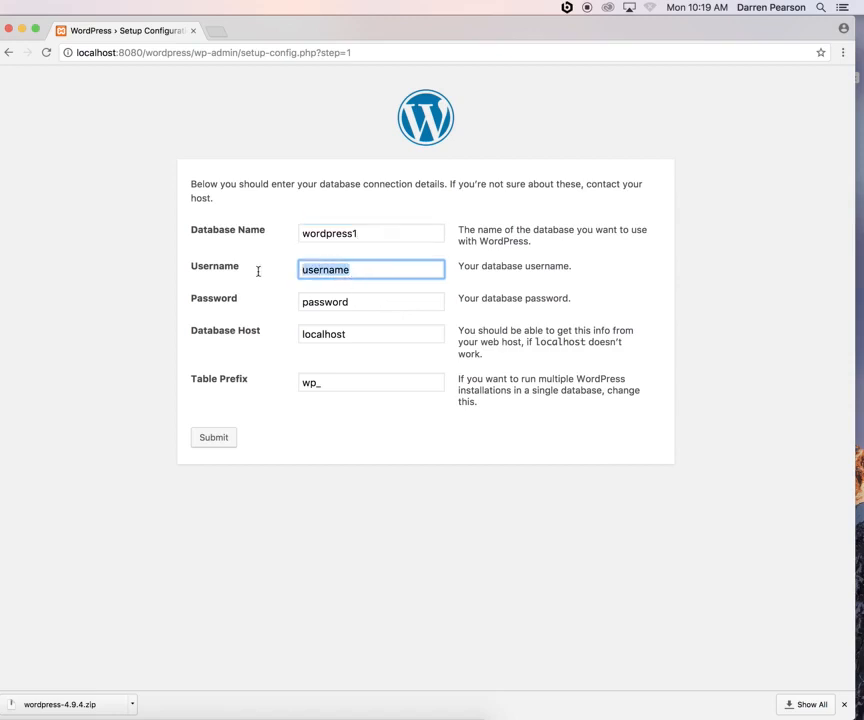
{"action": "key", "text": "BackSpace"}
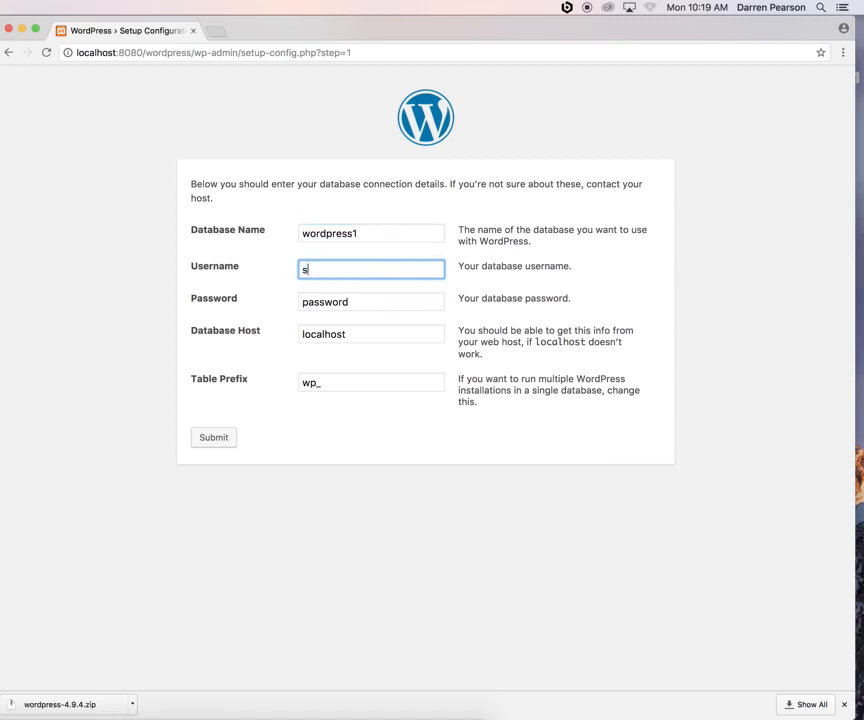
{"action": "key", "text": "Tab"}
{"action": "key", "text": "BackSpace"}
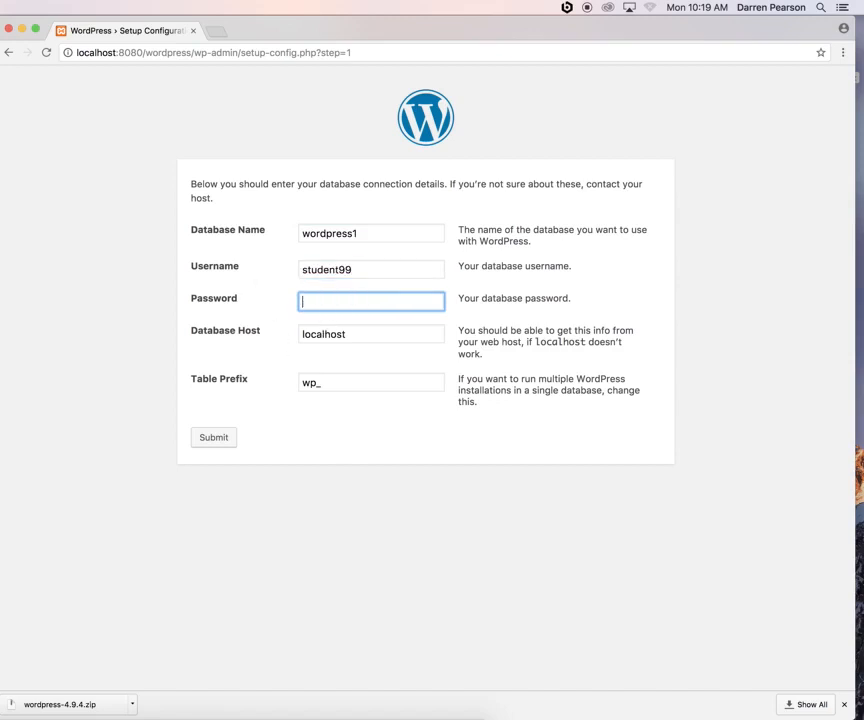
{"action": "mouse_move", "coordinate": [323, 302]}
{"action": "left_mouse_down"}
{"action": "mouse_move", "coordinate": [302, 302]}
{"action": "mouse_move", "coordinate": [335, 301]}
{"action": "left_mouse_up"}
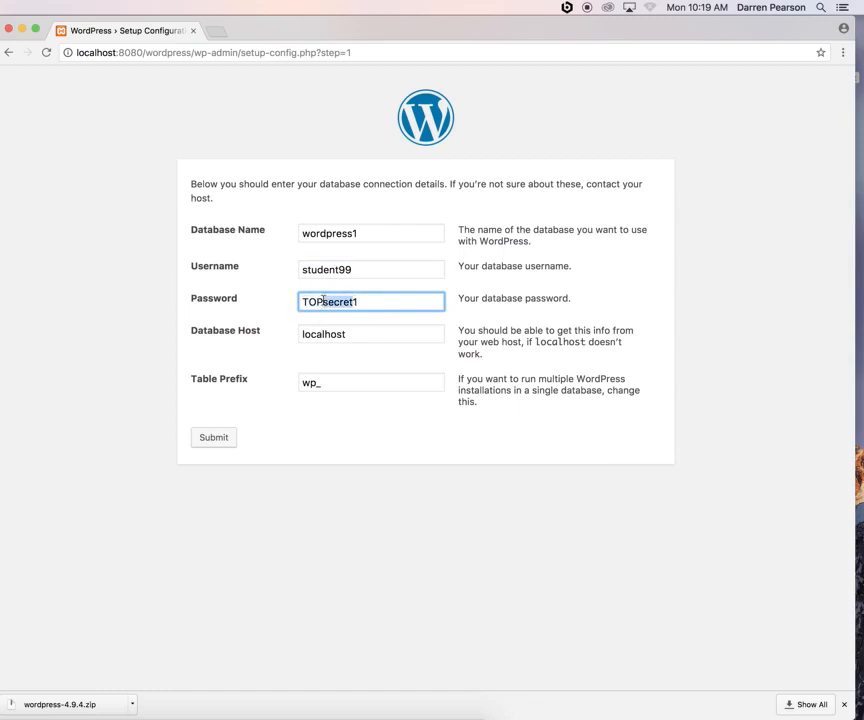
{"action": "left_click", "coordinate": [370, 335]}
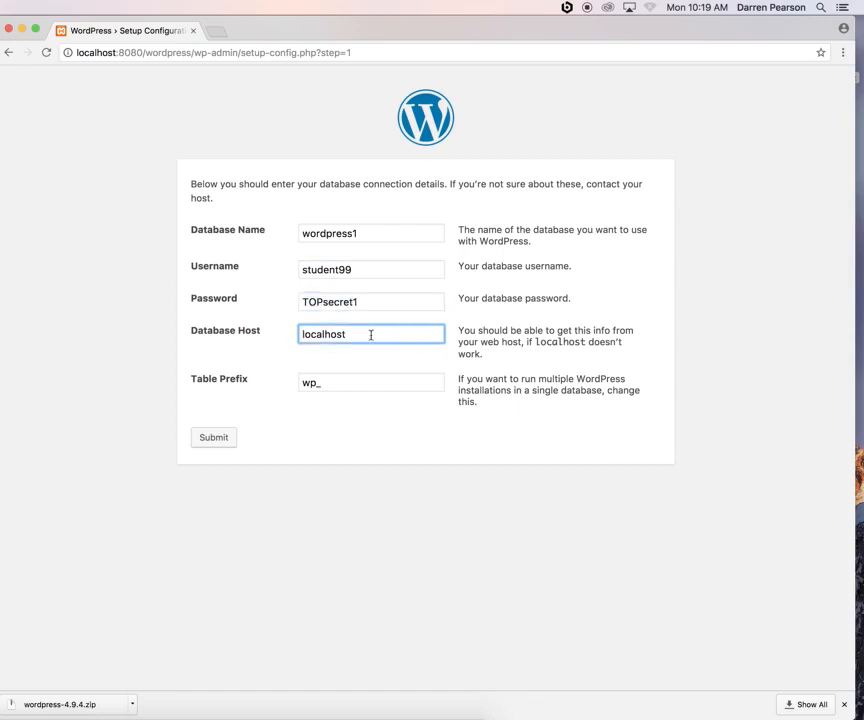
{"action": "left_click", "coordinate": [334, 383]}
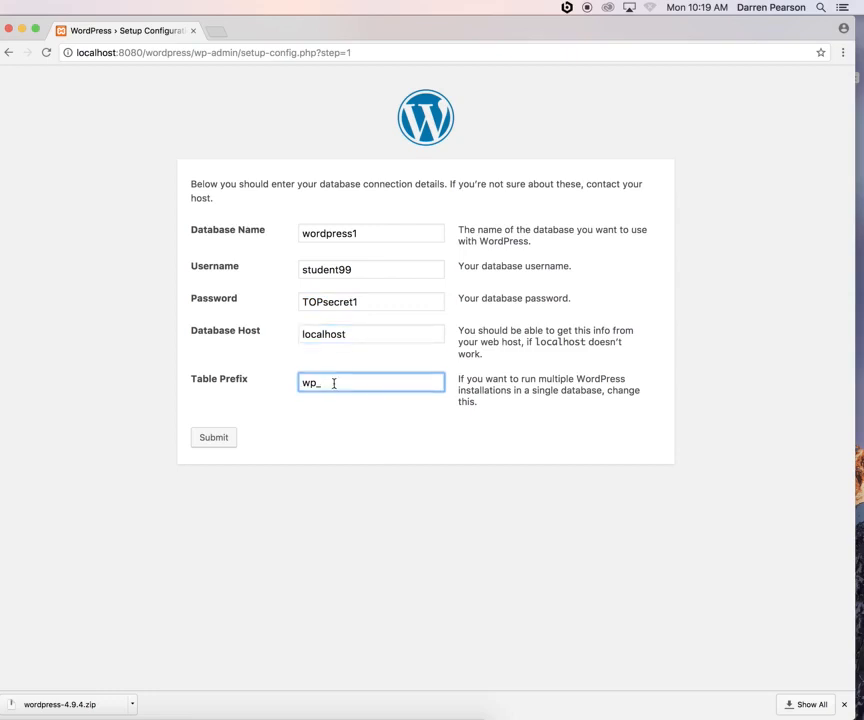
{"action": "left_click", "coordinate": [211, 439]}
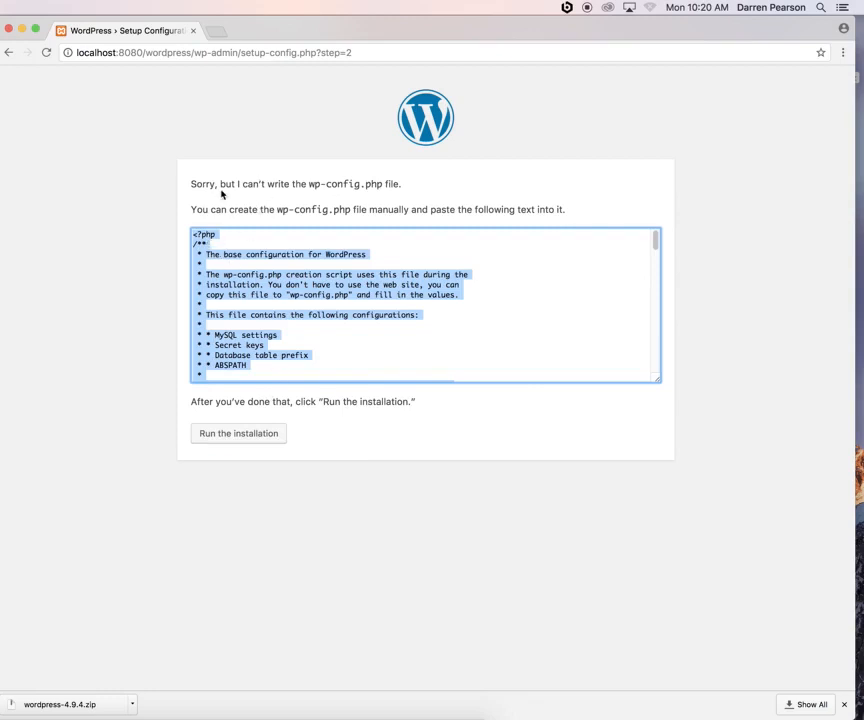
Select all the generated wp-config.php code in the setup page's box and copy it
{"action": "left_click_drag", "start_coordinate": [226, 183], "coordinate": [415, 183]}
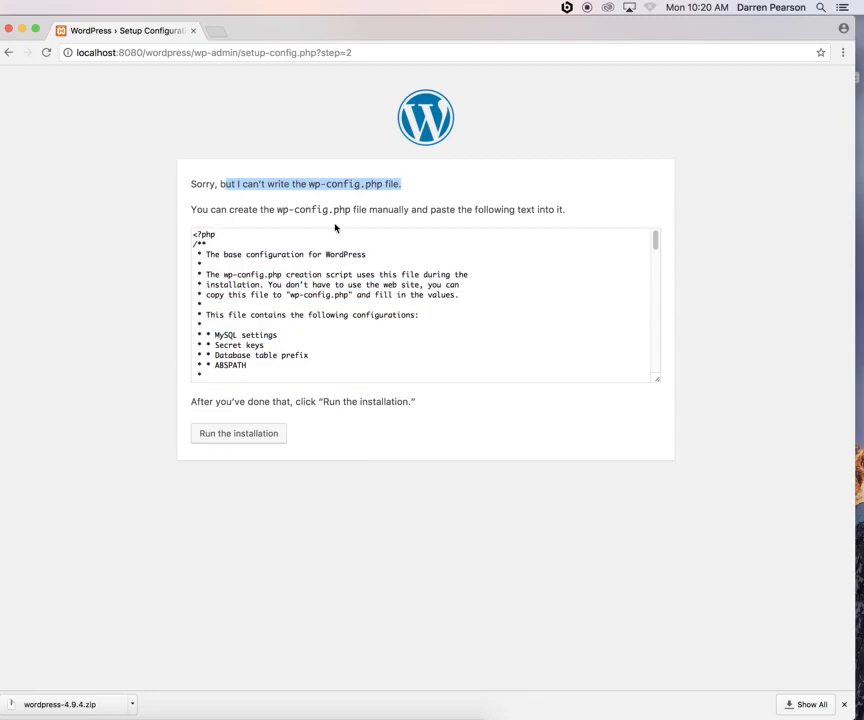
{"action": "left_click", "coordinate": [195, 235]}
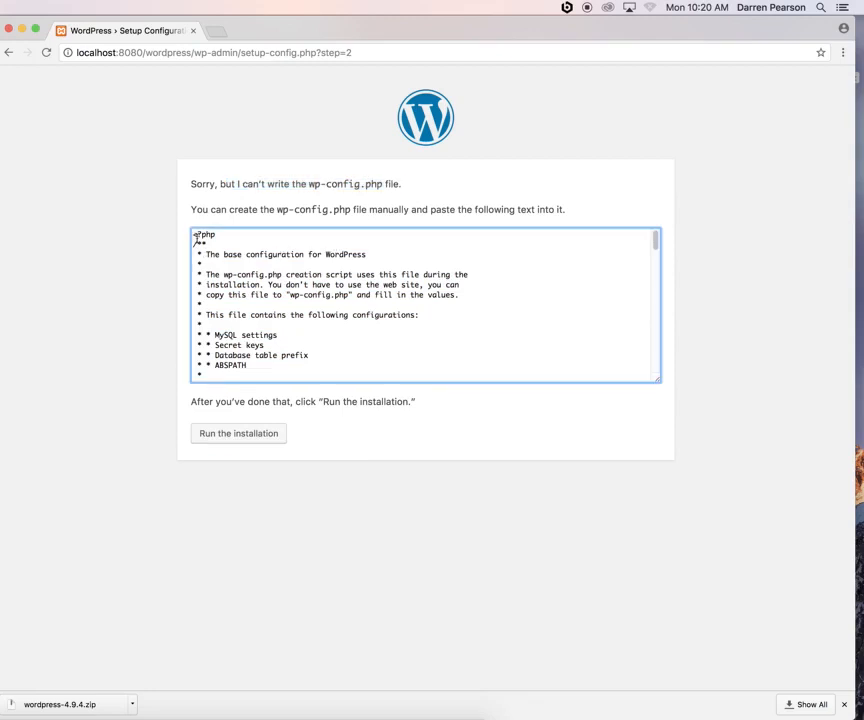
{"action": "triple_click", "coordinate": [195, 236]}
{"action": "triple_click", "coordinate": [238, 274]}
{"action": "left_click", "coordinate": [221, 244]}
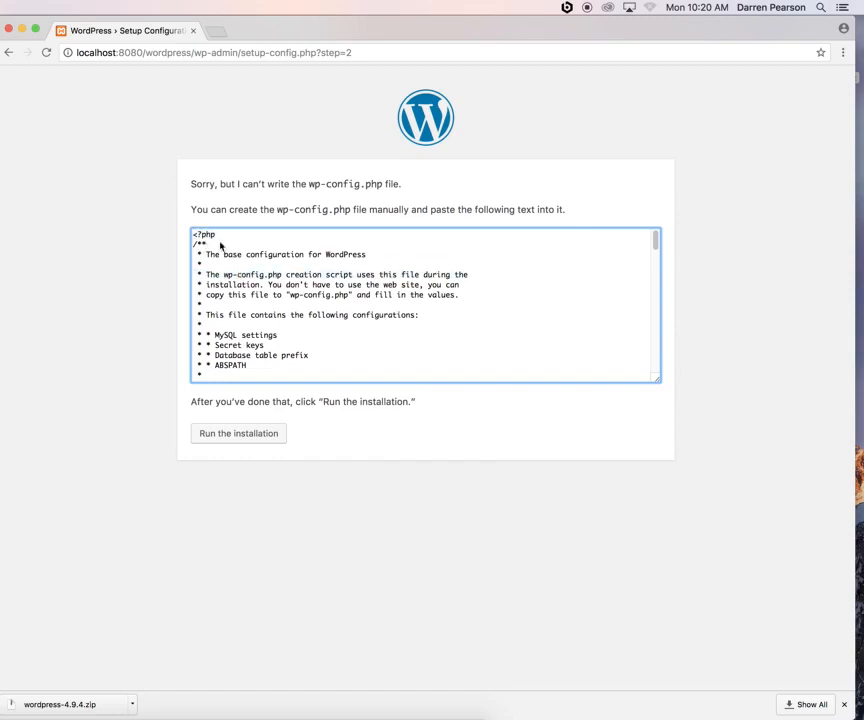
{"action": "left_click", "coordinate": [553, 190]}
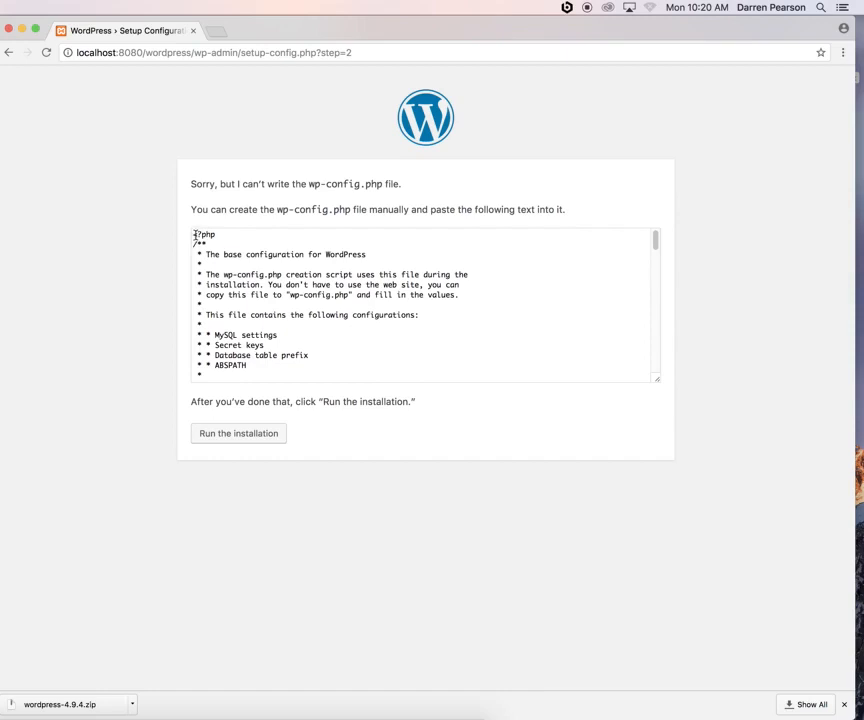
{"action": "left_click_drag", "start_coordinate": [194, 234], "coordinate": [307, 461]}
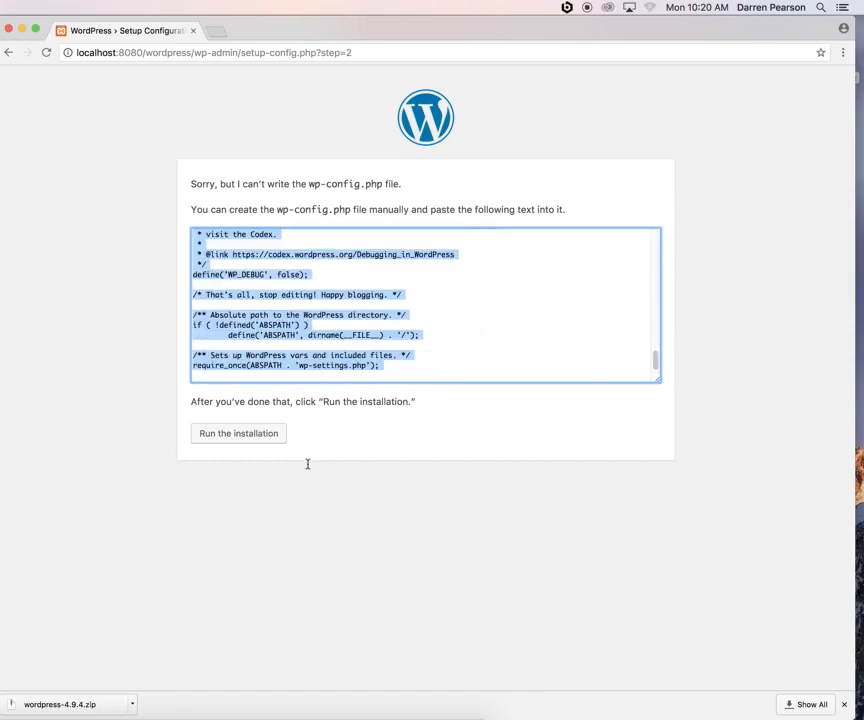
{"action": "right_click", "coordinate": [262, 294]}
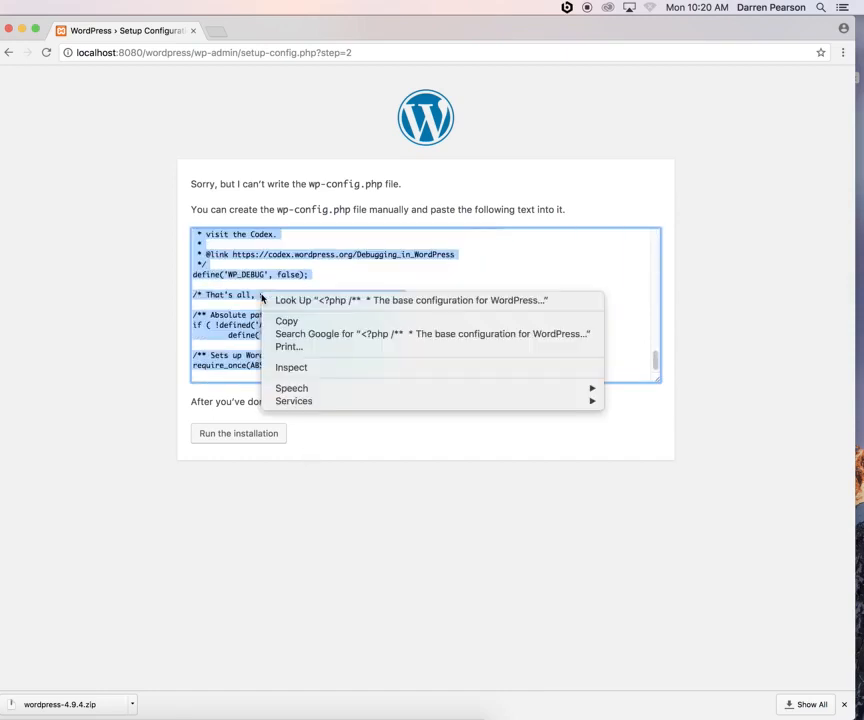
{"action": "left_click", "coordinate": [288, 321]}
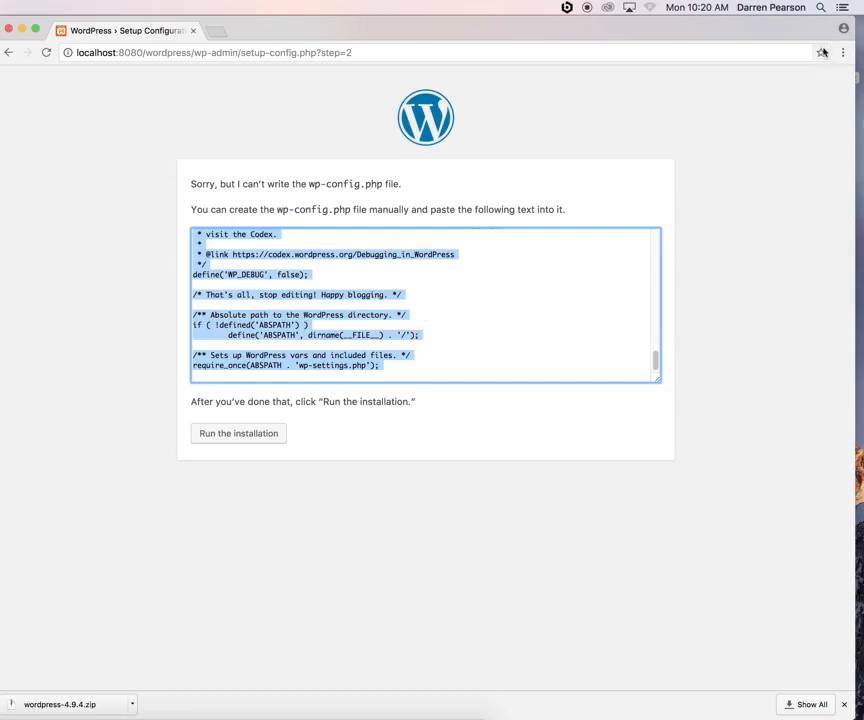
Launch TextWrangler through Spotlight and centre its new document window
{"action": "left_click", "coordinate": [821, 10]}
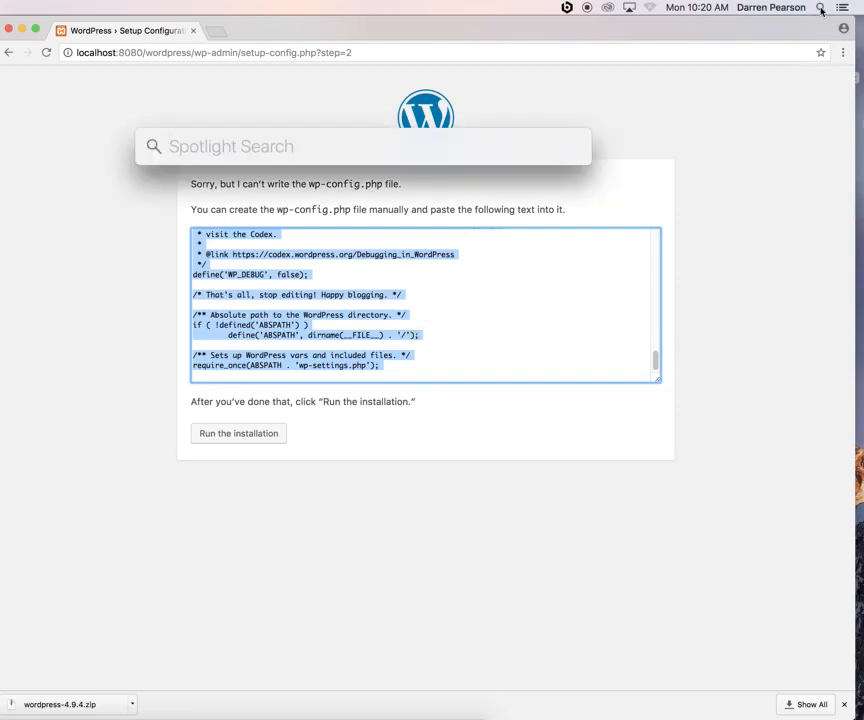
{"action": "type", "text": "text"}
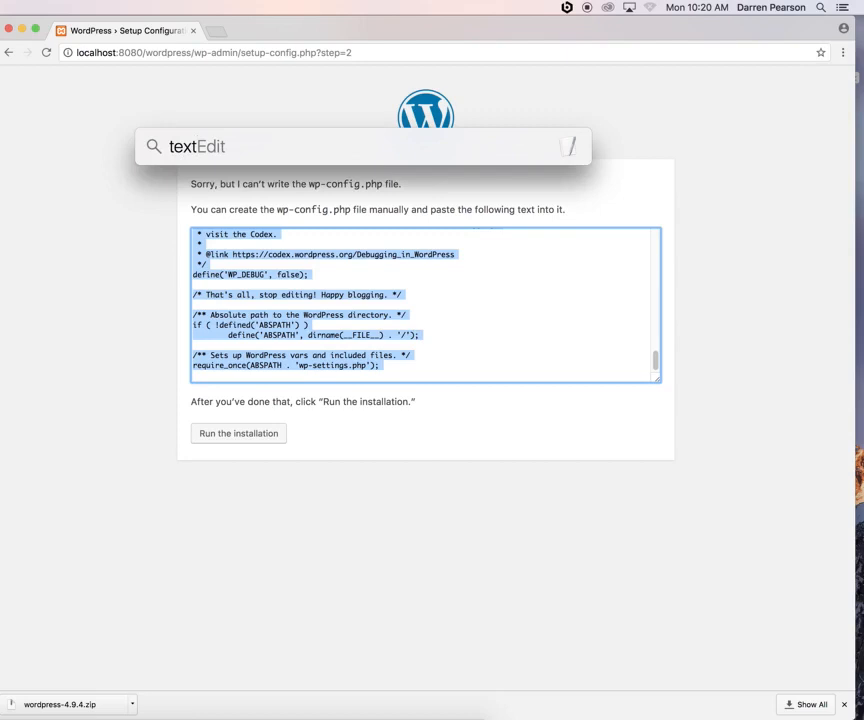
{"action": "type", "text": "wrangler"}
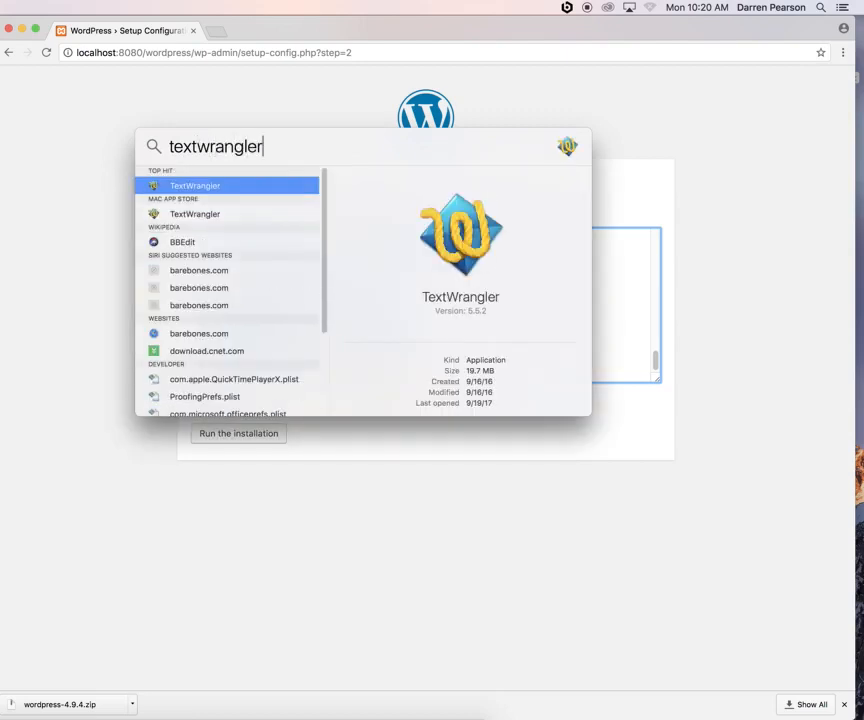
{"action": "key", "text": "Return"}
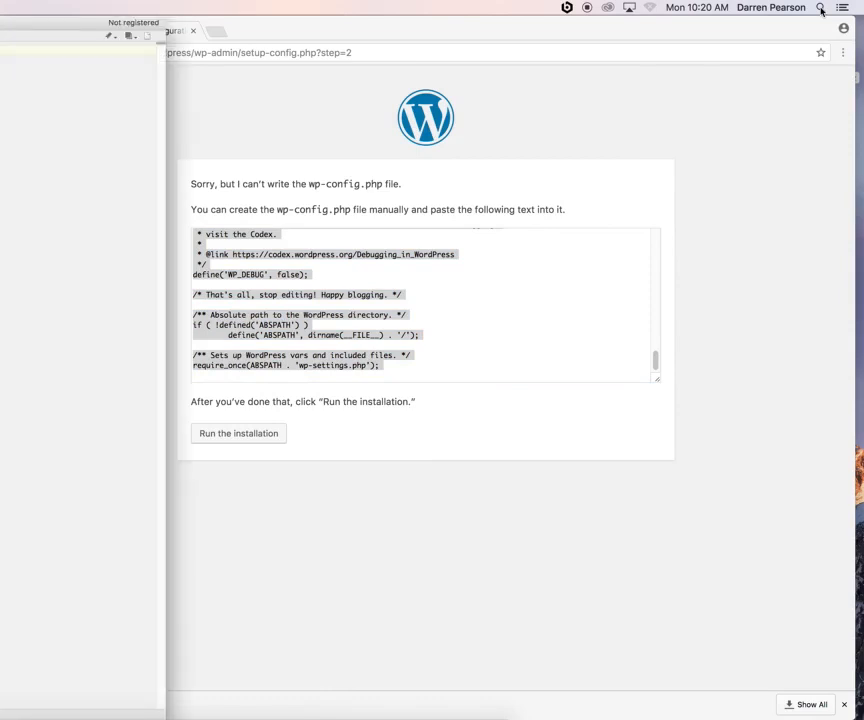
{"action": "left_click_drag", "start_coordinate": [33, 23], "coordinate": [605, 22]}
Paste the config text, verify database wordpress1, user, password and host localhost, then start saving
{"action": "right_click", "coordinate": [234, 66]}
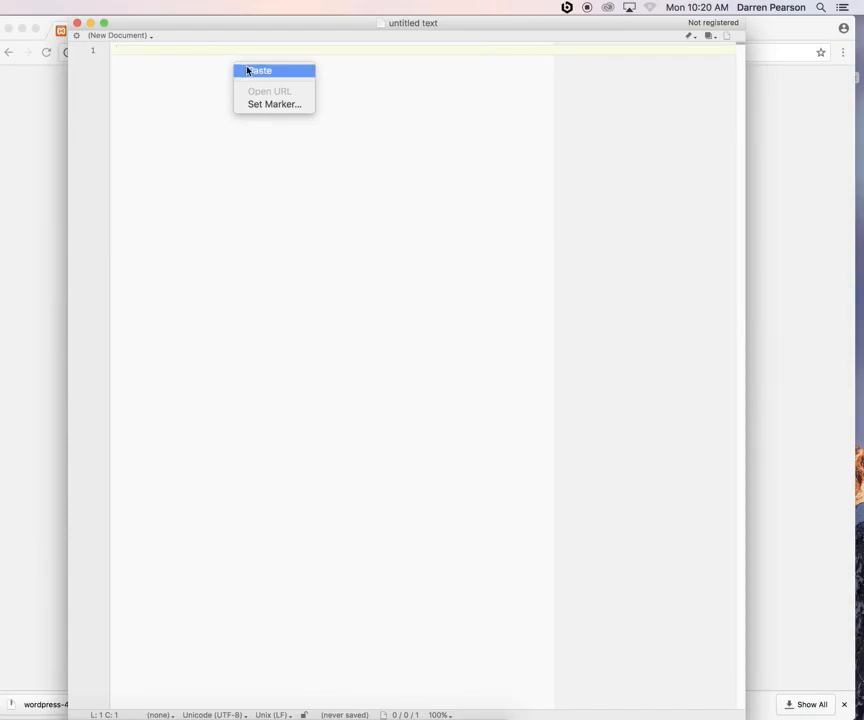
{"action": "left_click", "coordinate": [250, 70]}
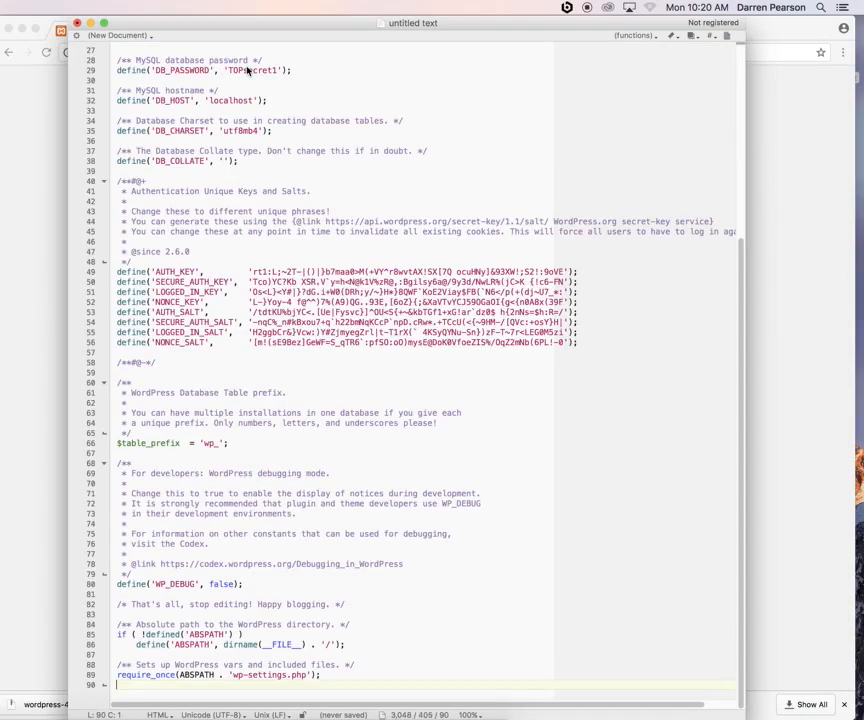
{"action": "scroll", "coordinate": [340, 512], "scroll_direction": "up", "scroll_amount": 9}
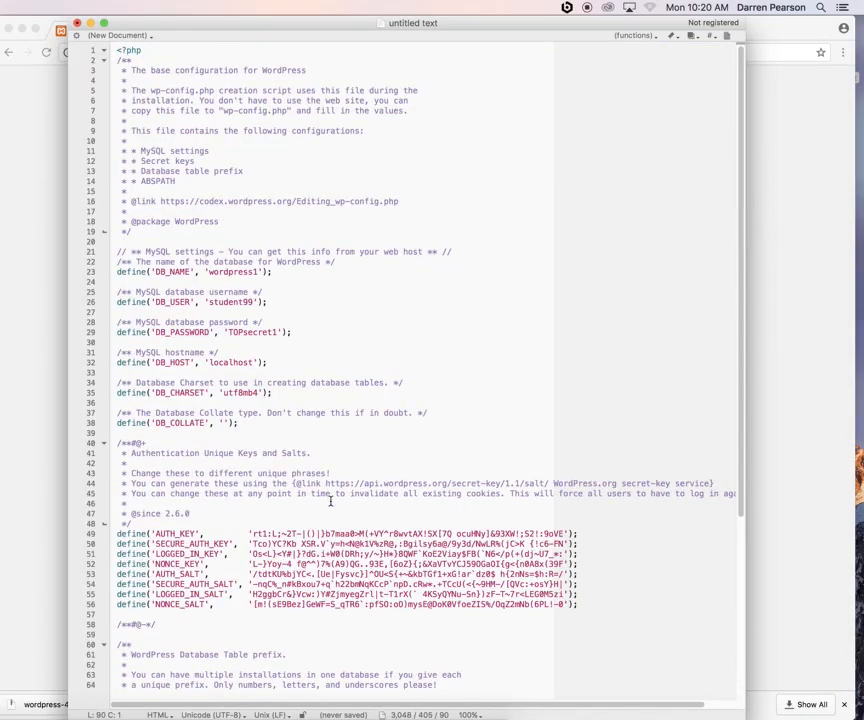
{"action": "left_click_drag", "start_coordinate": [209, 272], "coordinate": [257, 274]}
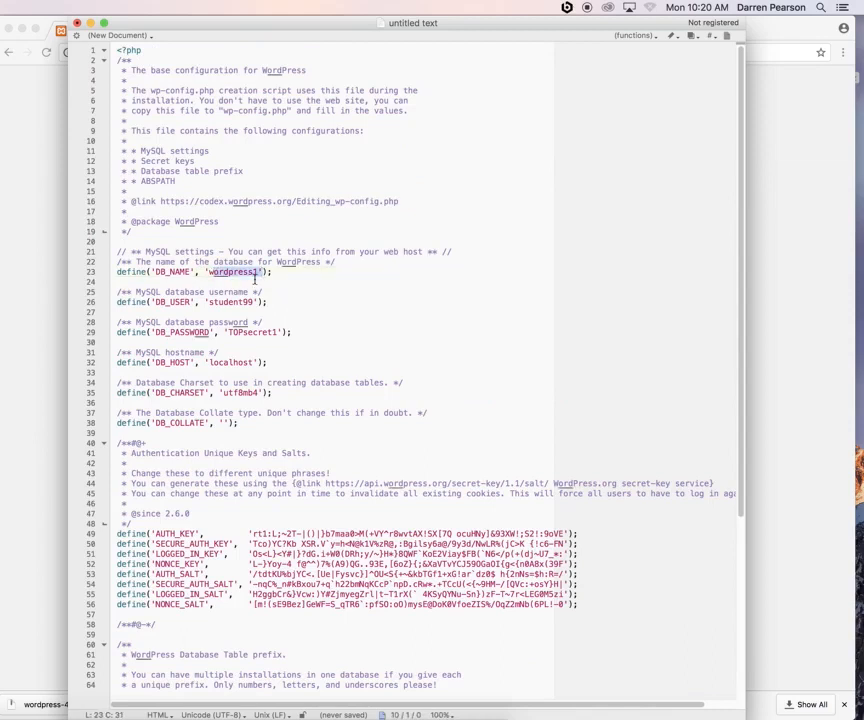
{"action": "left_click_drag", "start_coordinate": [209, 302], "coordinate": [279, 333]}
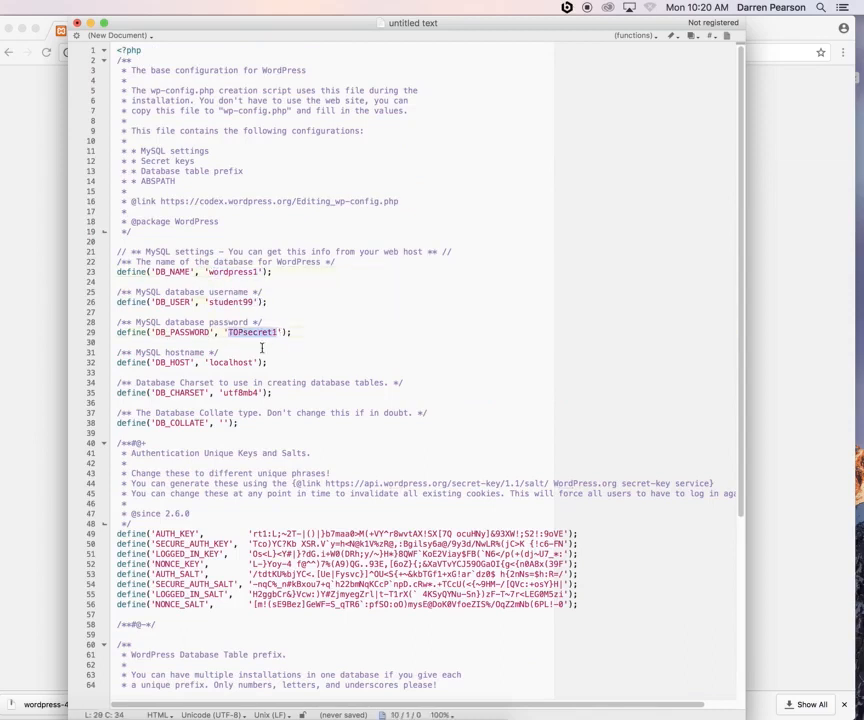
{"action": "left_click_drag", "start_coordinate": [211, 362], "coordinate": [258, 362]}
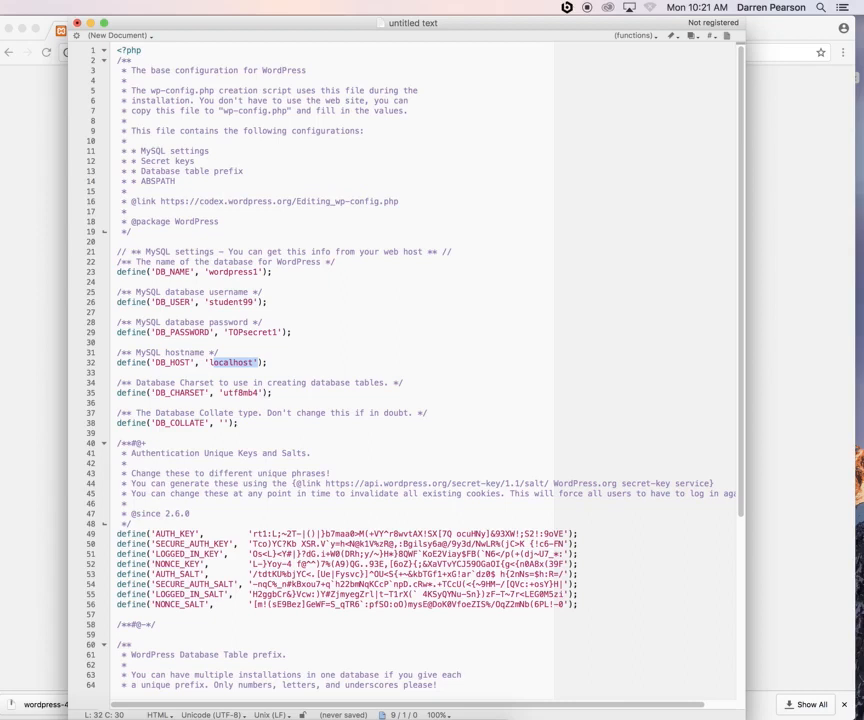
{"action": "key", "text": "super+s"}
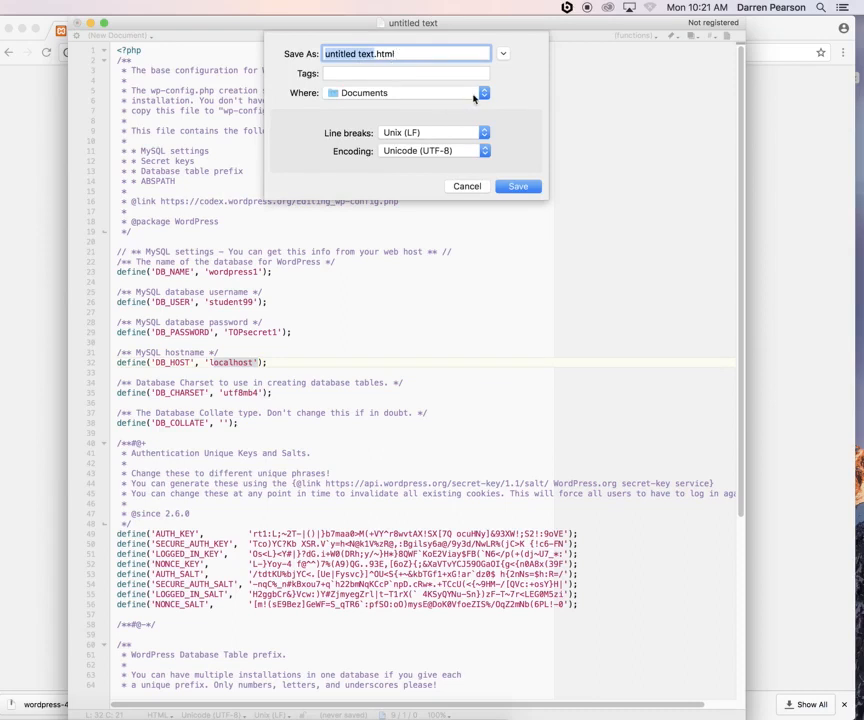
Name the document wp-config.php, choose Desktop as the location, and save it
{"action": "key", "text": "BackSpace"}
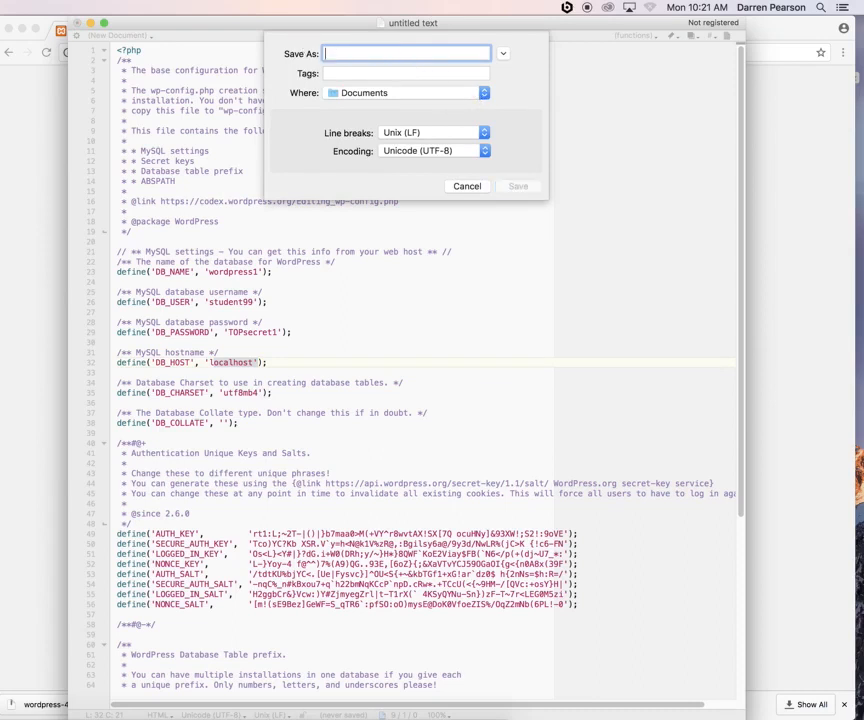
{"action": "type", "text": "wp-confi"}
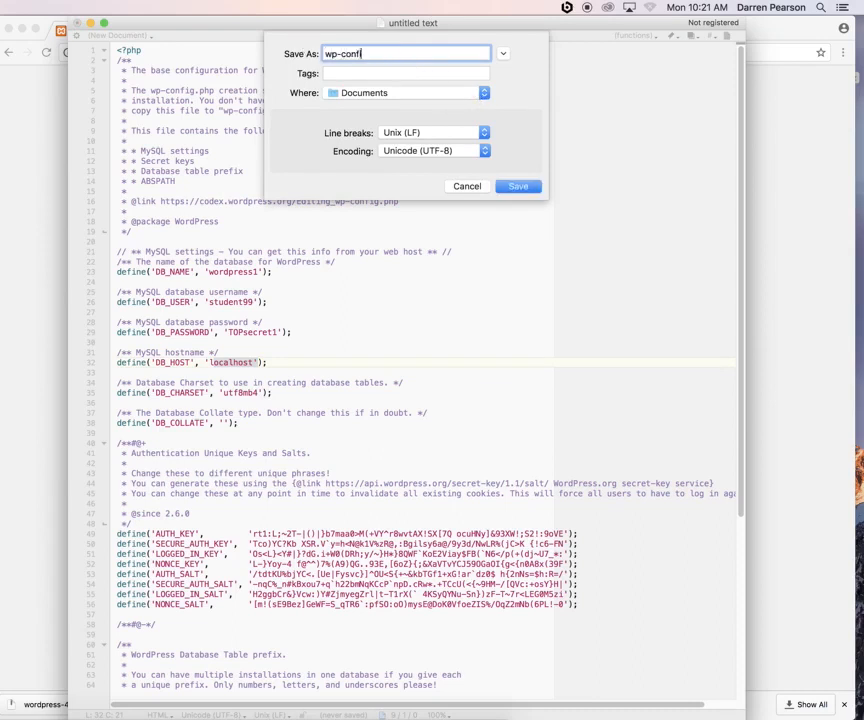
{"action": "type", "text": "g.php"}
{"action": "left_click", "coordinate": [415, 92]}
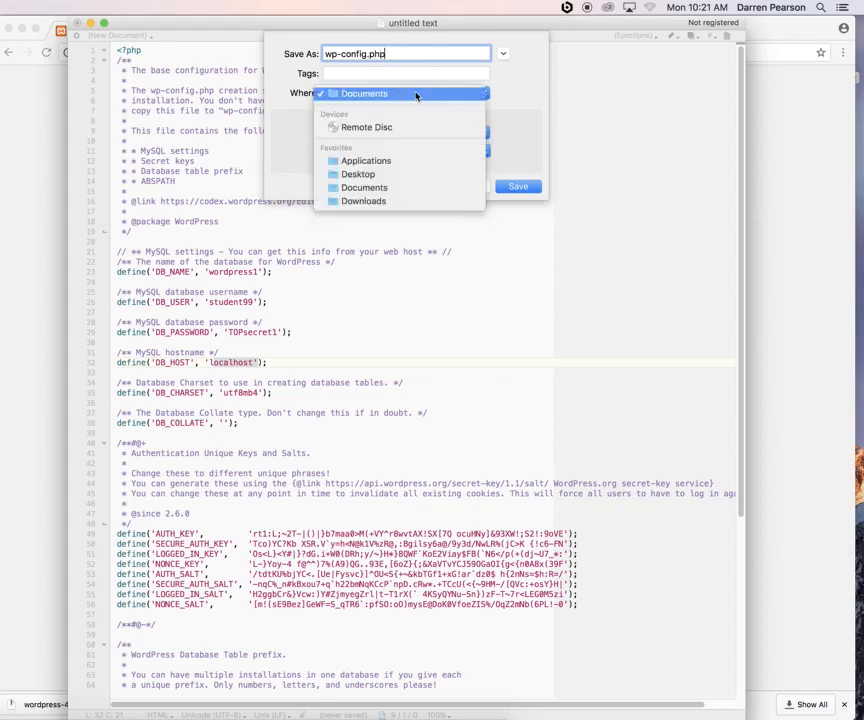
{"action": "left_click", "coordinate": [397, 172]}
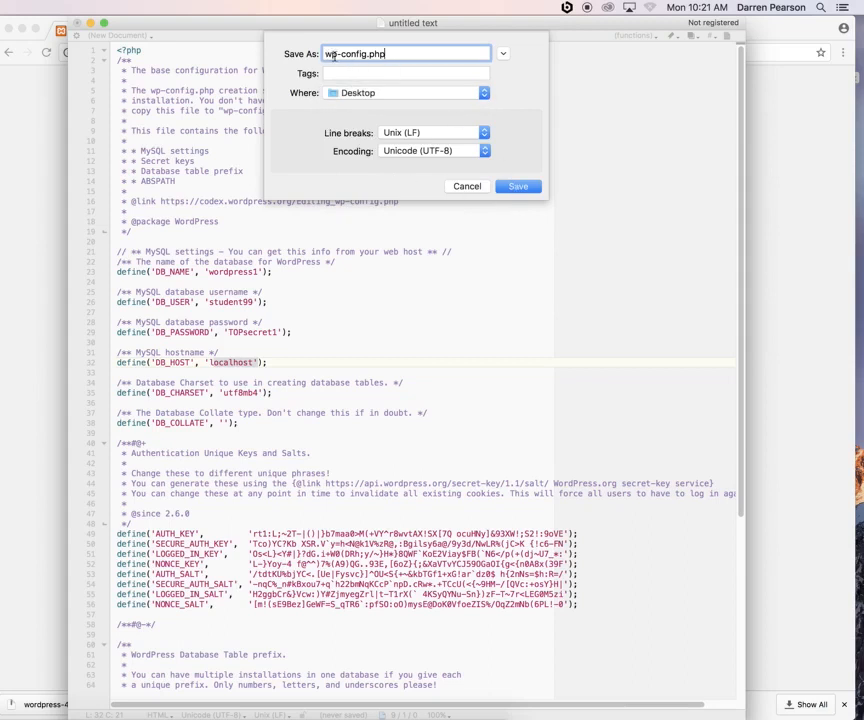
{"action": "left_click", "coordinate": [518, 186]}
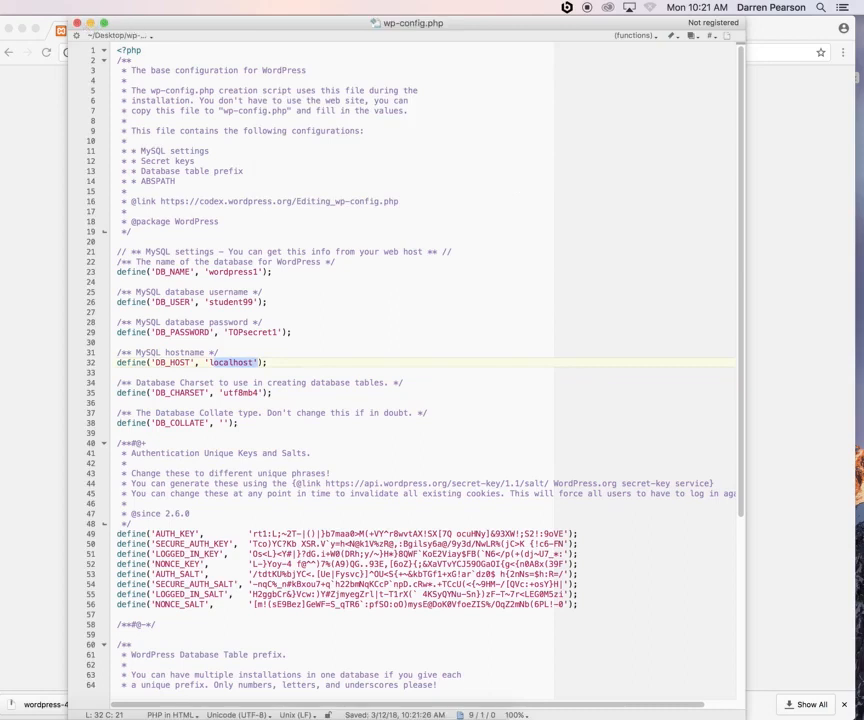
Close the TextWrangler document, minimize Chrome, and select wp-config.php on the Desktop
{"action": "left_click", "coordinate": [78, 22]}
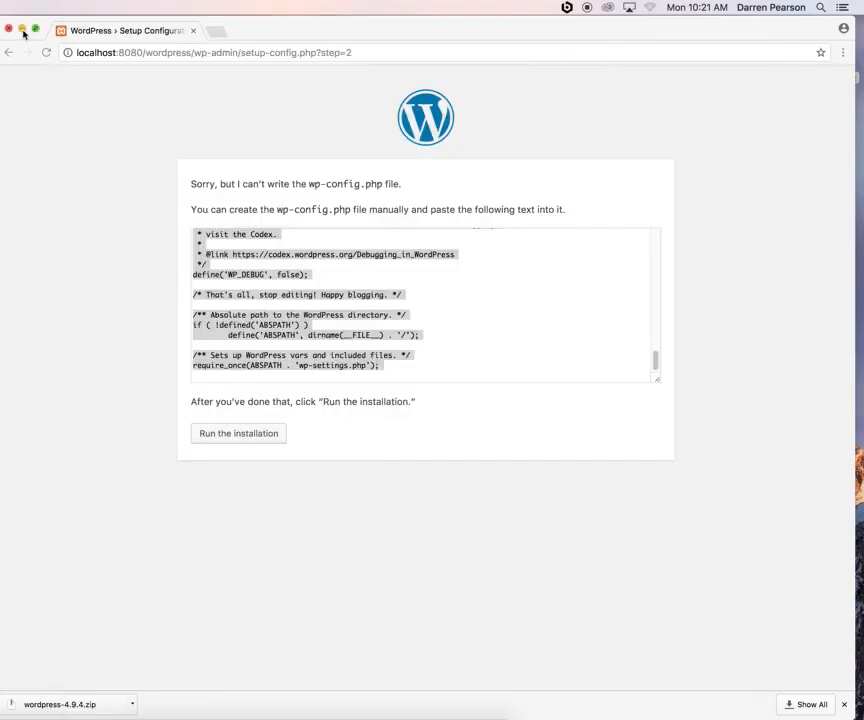
{"action": "left_click", "coordinate": [25, 29]}
{"action": "left_click", "coordinate": [829, 208]}
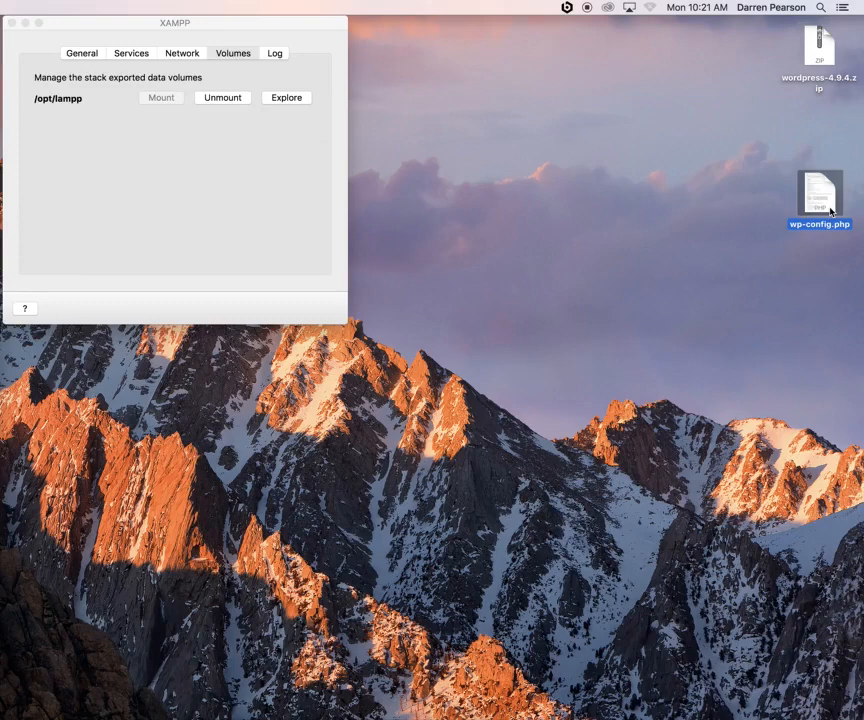
Explore the lampp volume from XAMPP and open htdocs, then the wordpress folder
{"action": "left_click", "coordinate": [228, 53]}
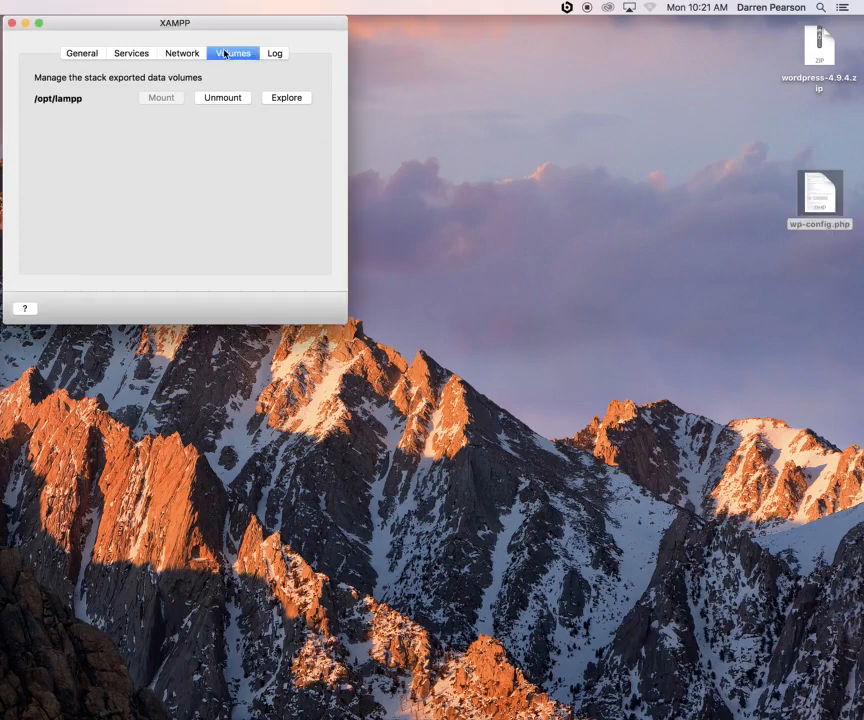
{"action": "left_click", "coordinate": [290, 99]}
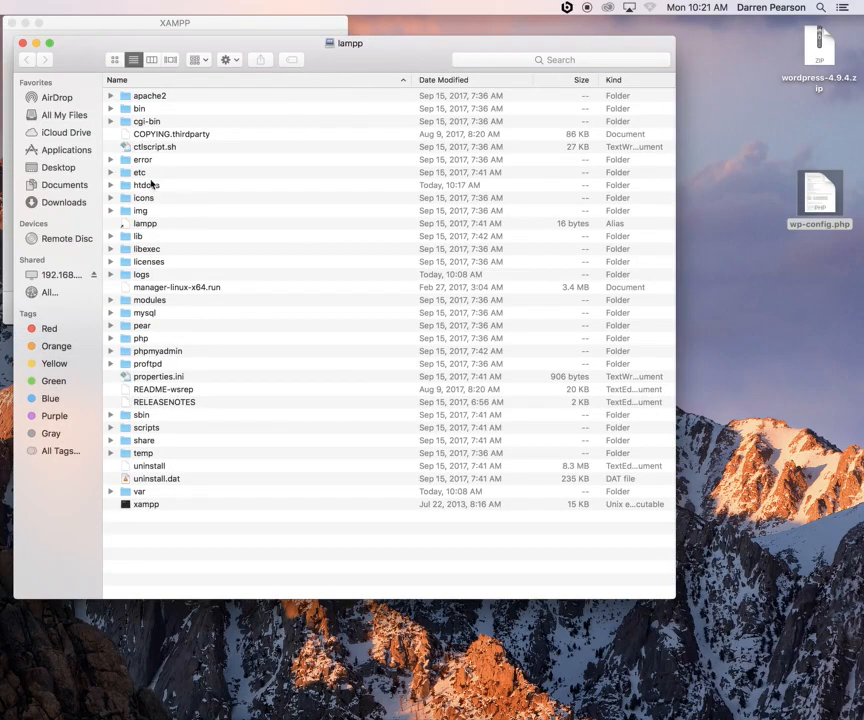
{"action": "double_click", "coordinate": [149, 186]}
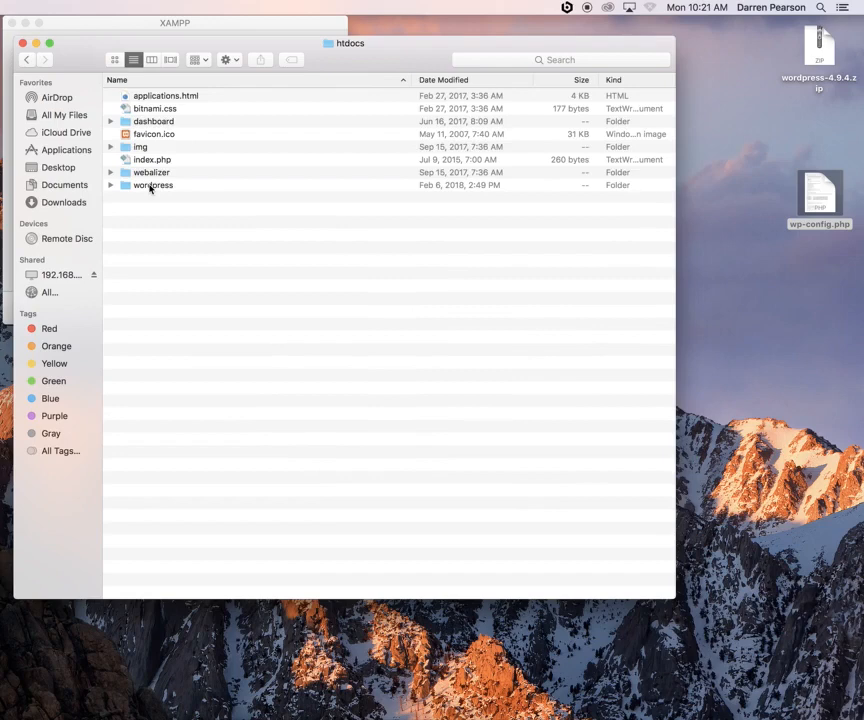
{"action": "double_click", "coordinate": [150, 186]}
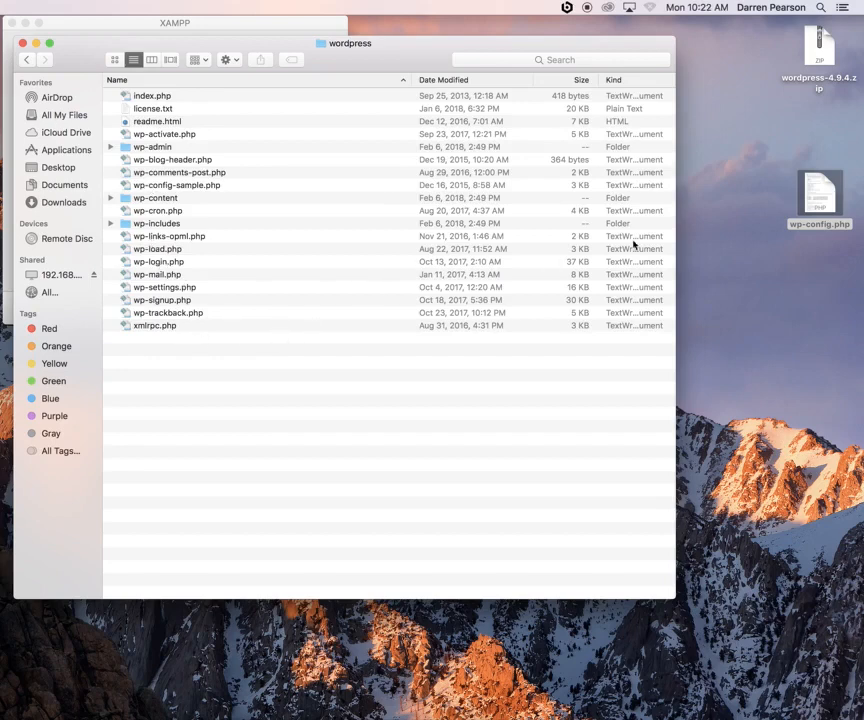
Copy wp-config.php from the Desktop into the wordpress folder, then minimize that Finder window
{"action": "left_click_drag", "start_coordinate": [822, 195], "coordinate": [201, 386]}
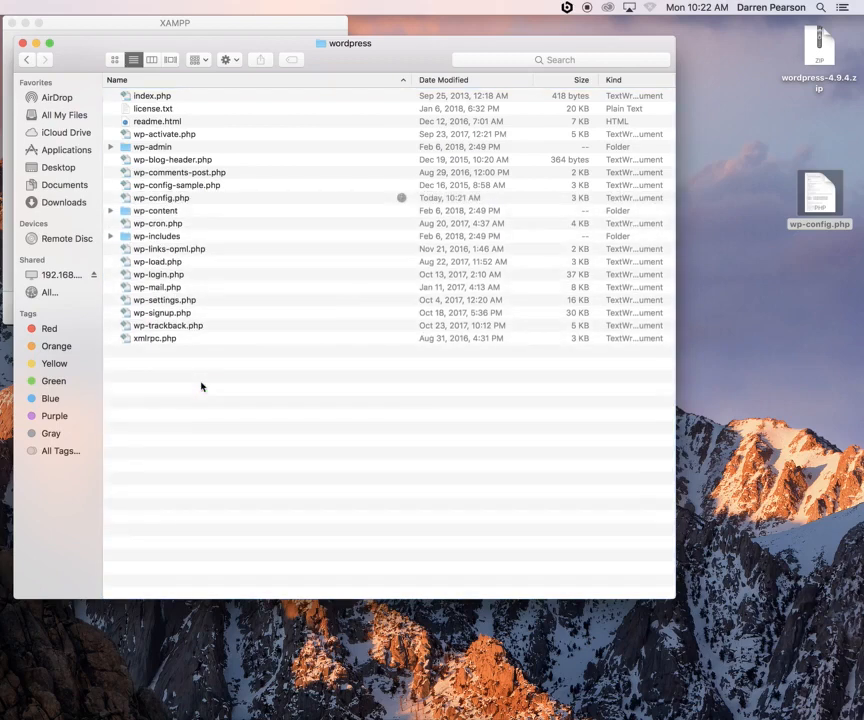
{"action": "left_click", "coordinate": [172, 186]}
{"action": "left_click", "coordinate": [170, 199]}
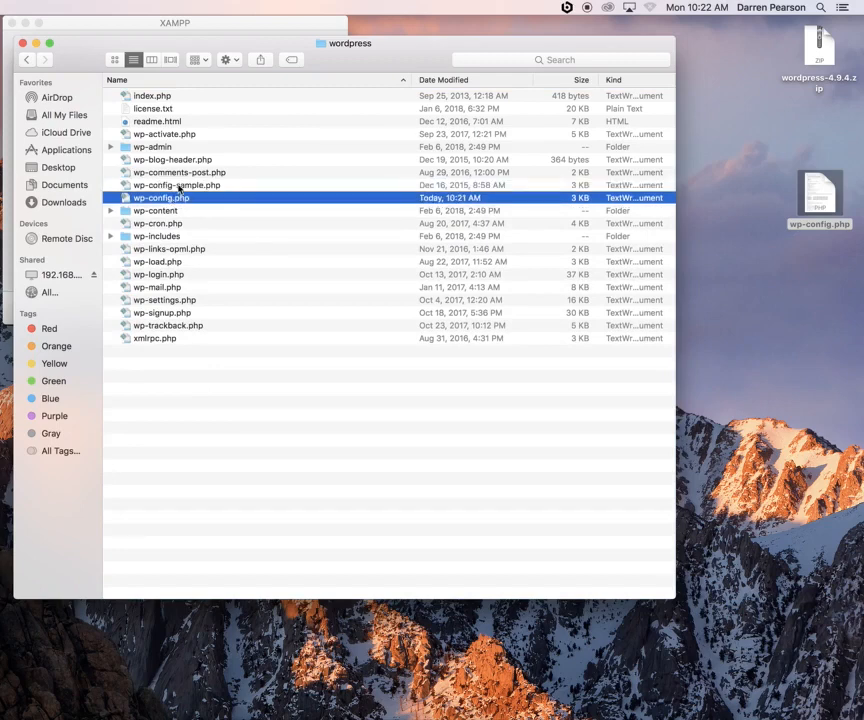
{"action": "left_click", "coordinate": [36, 43]}
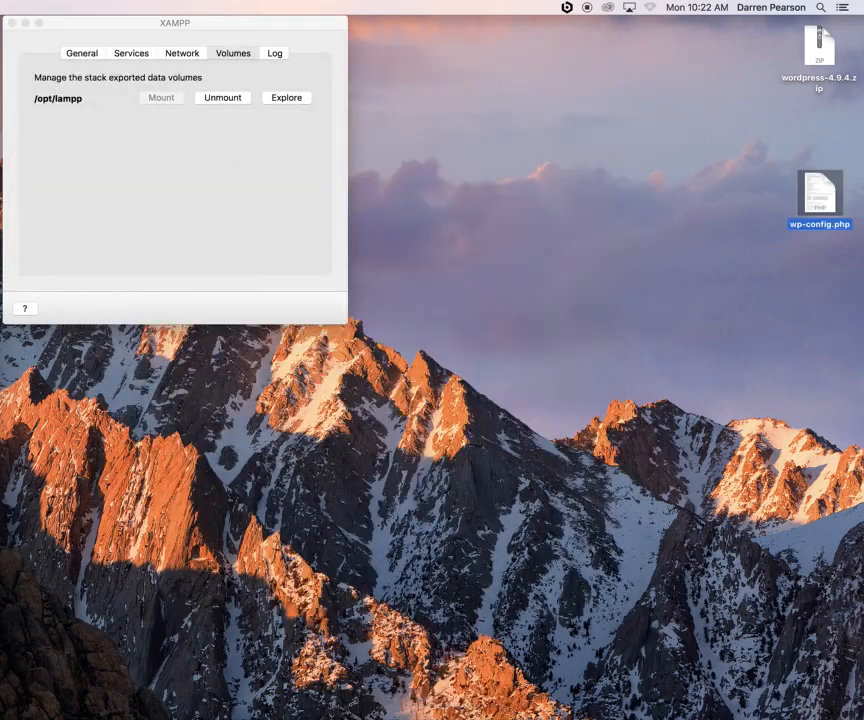
Back on the WordPress setup page, review the wp-config.php message and run the installation
{"action": "key", "text": "super+Tab"}
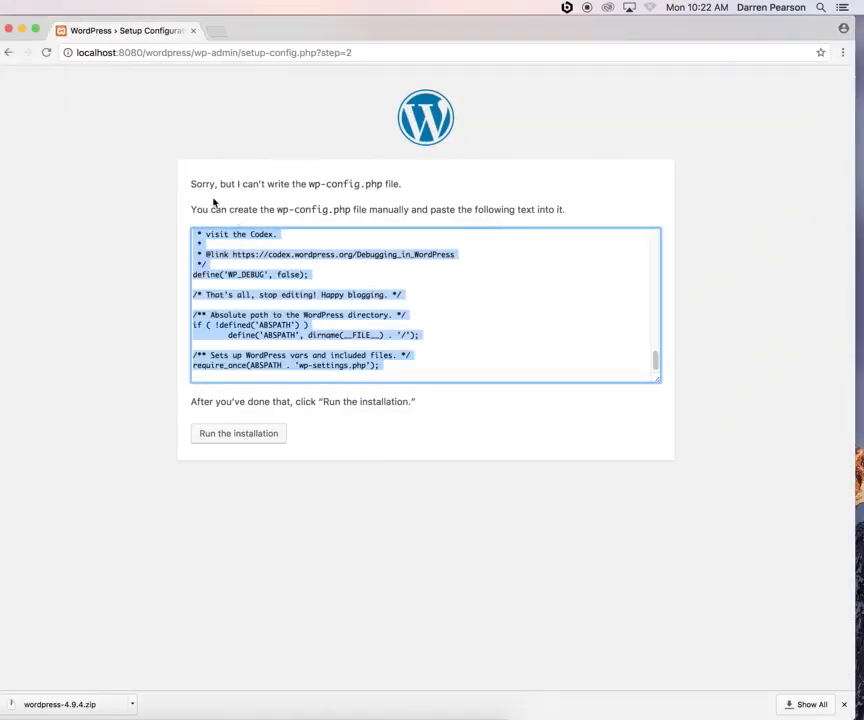
{"action": "left_click_drag", "start_coordinate": [208, 185], "coordinate": [584, 210]}
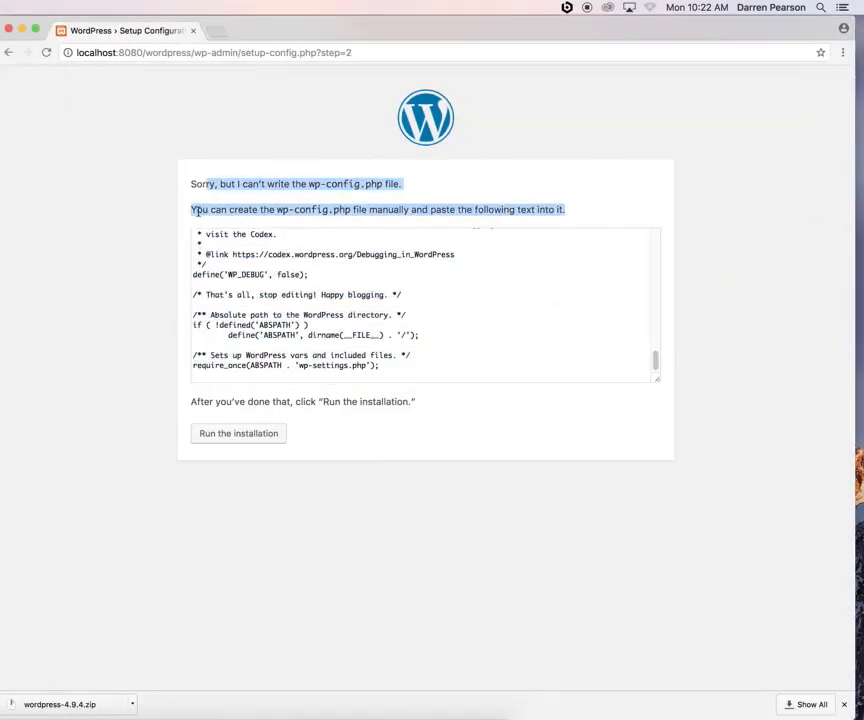
{"action": "left_click_drag", "start_coordinate": [247, 210], "coordinate": [591, 209]}
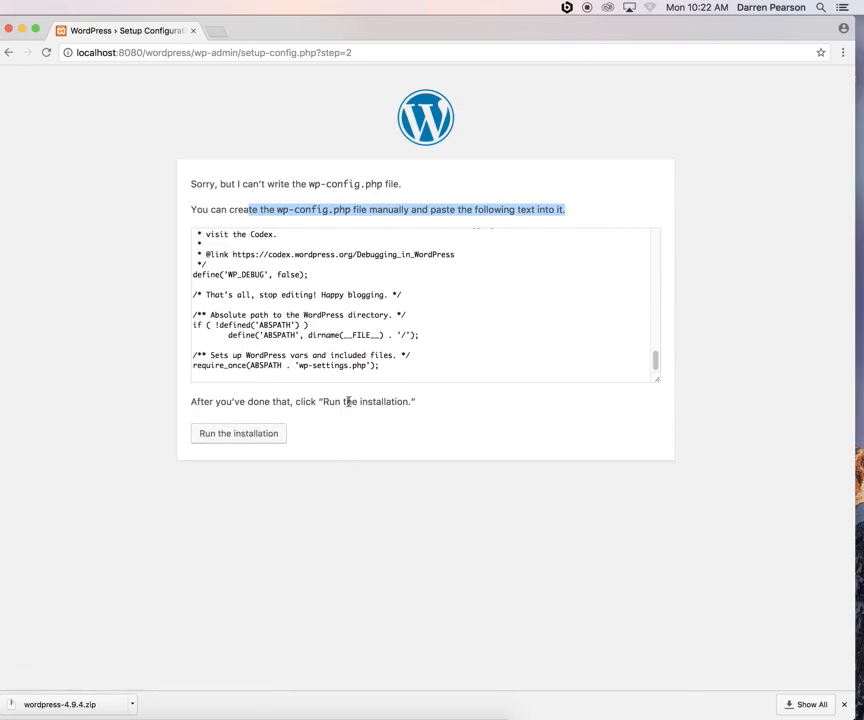
{"action": "left_click", "coordinate": [243, 435]}
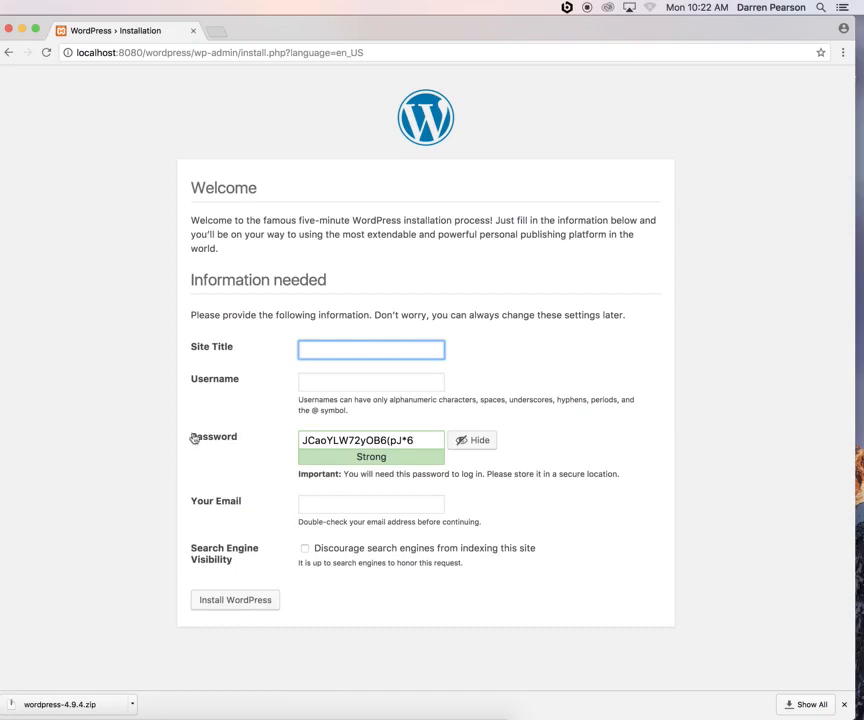
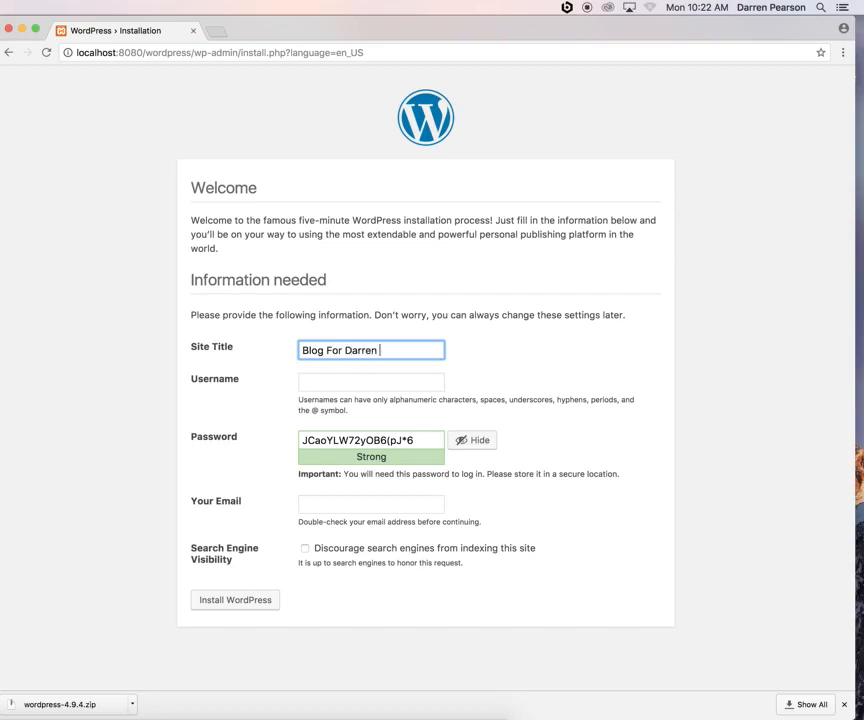
Enter the blog's site title and the admin username on the Welcome form
{"action": "left_click", "coordinate": [368, 390]}
{"action": "left_click", "coordinate": [337, 380]}
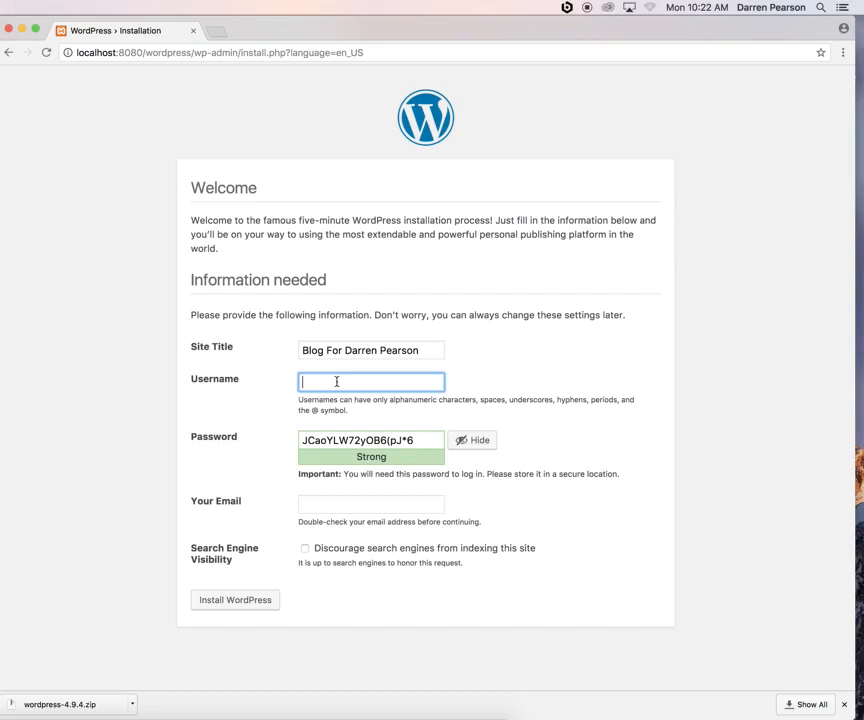
{"action": "type", "text": "student99"}
Replace the generated password with a weak one, confirm it, add the admin e-mail, and install
{"action": "left_click_drag", "start_coordinate": [440, 440], "coordinate": [284, 439]}
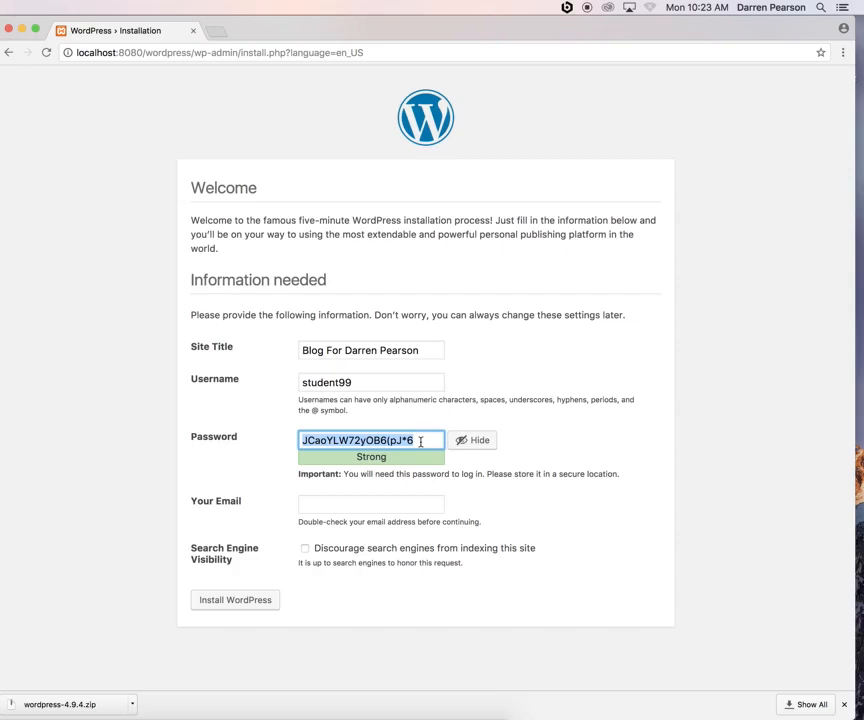
{"action": "key", "text": "BackSpace"}
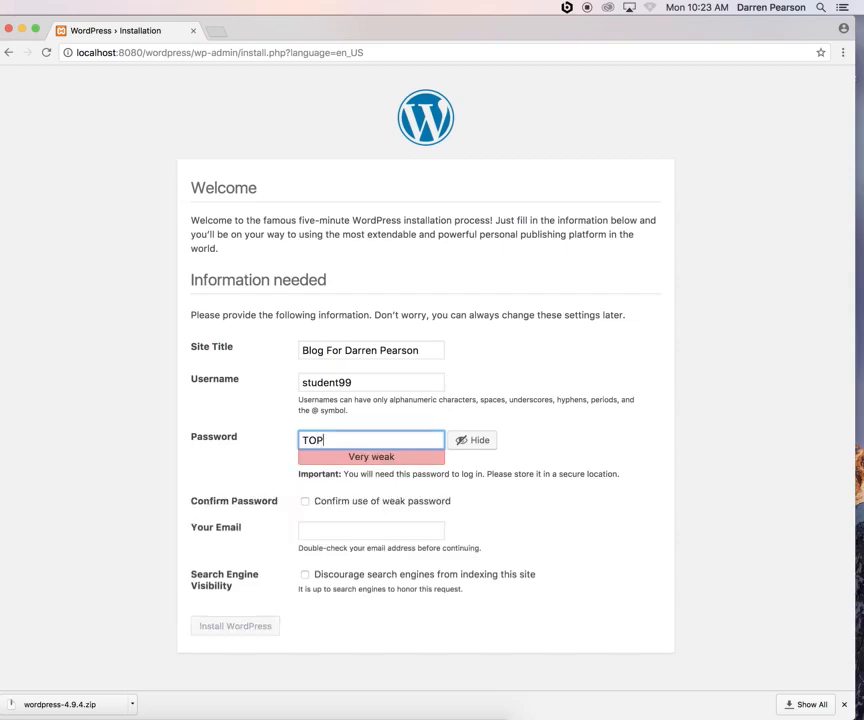
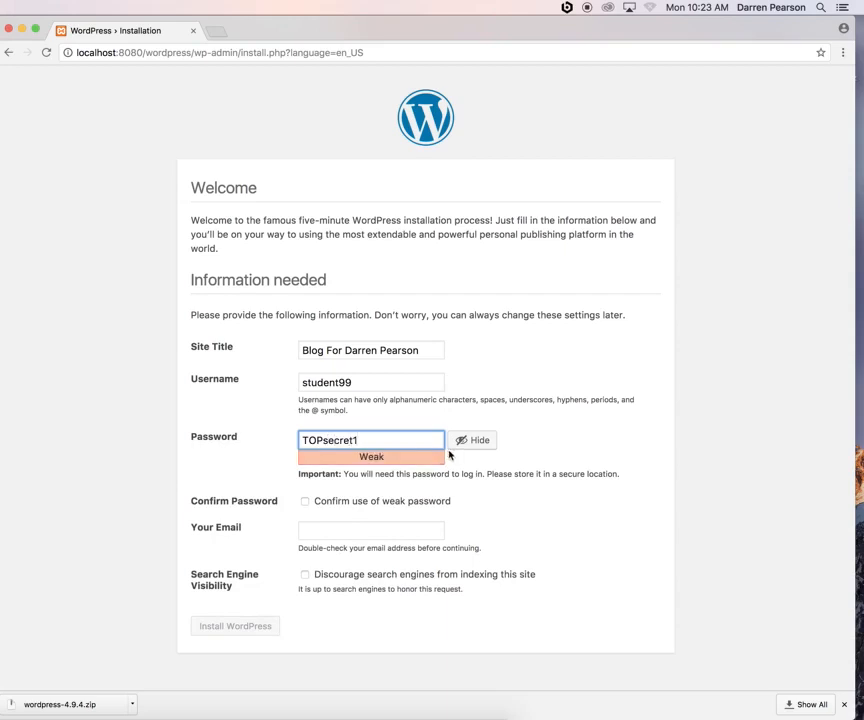
{"action": "left_click", "coordinate": [305, 503]}
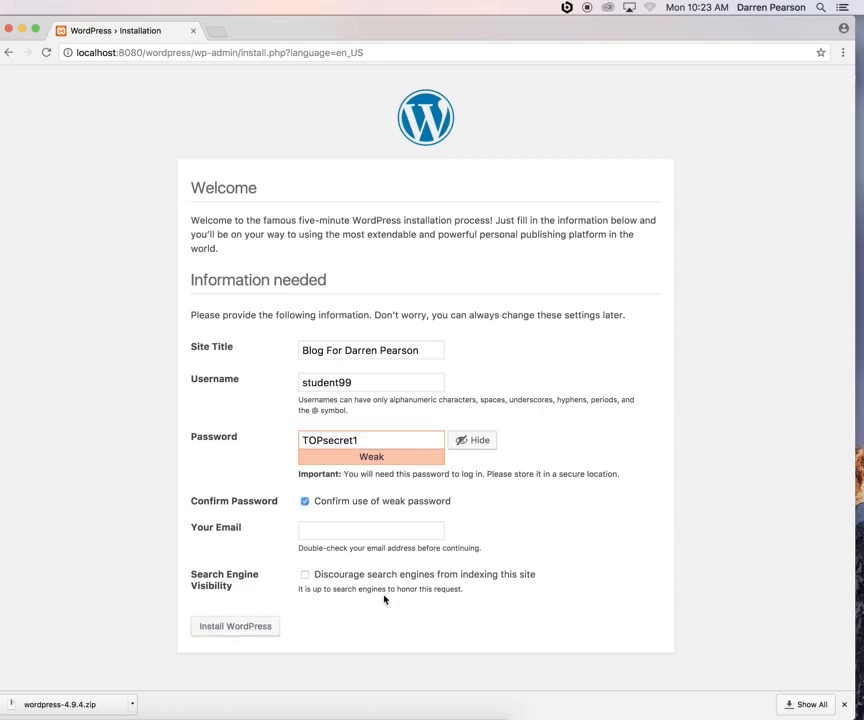
{"action": "left_click", "coordinate": [325, 531]}
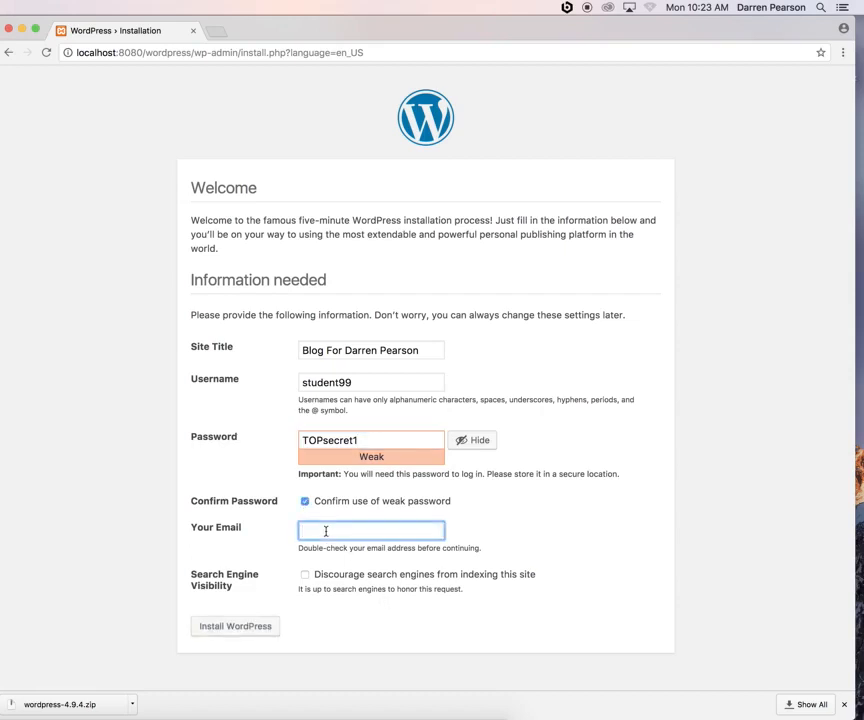
{"action": "left_click", "coordinate": [235, 627]}
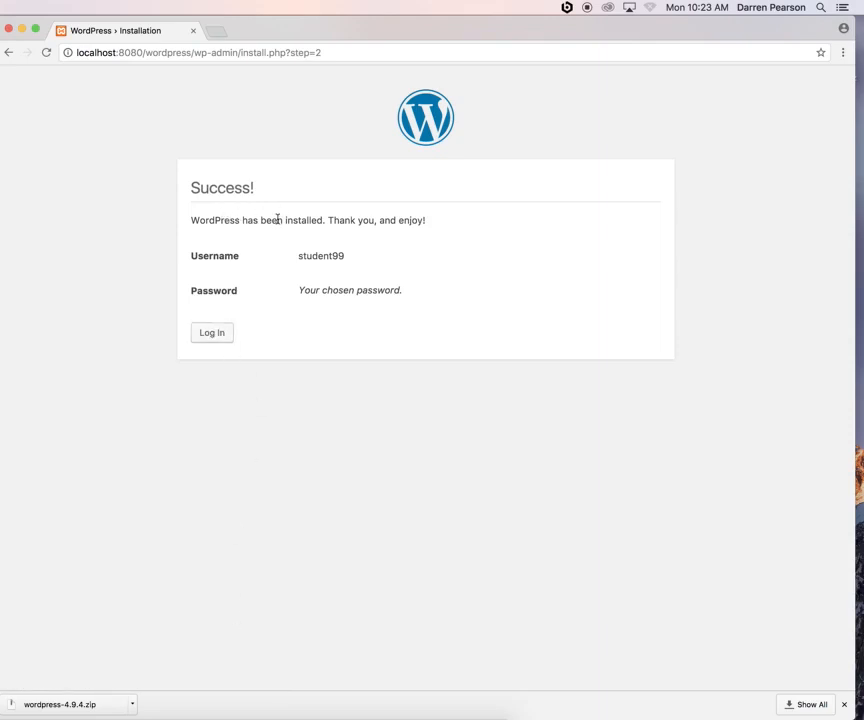
Go to the login page and change its address to localhost:8080/wordpress/wp-admin/
{"action": "left_click_drag", "start_coordinate": [284, 220], "coordinate": [453, 221]}
{"action": "left_click_drag", "start_coordinate": [313, 257], "coordinate": [344, 256]}
{"action": "left_click", "coordinate": [213, 334]}
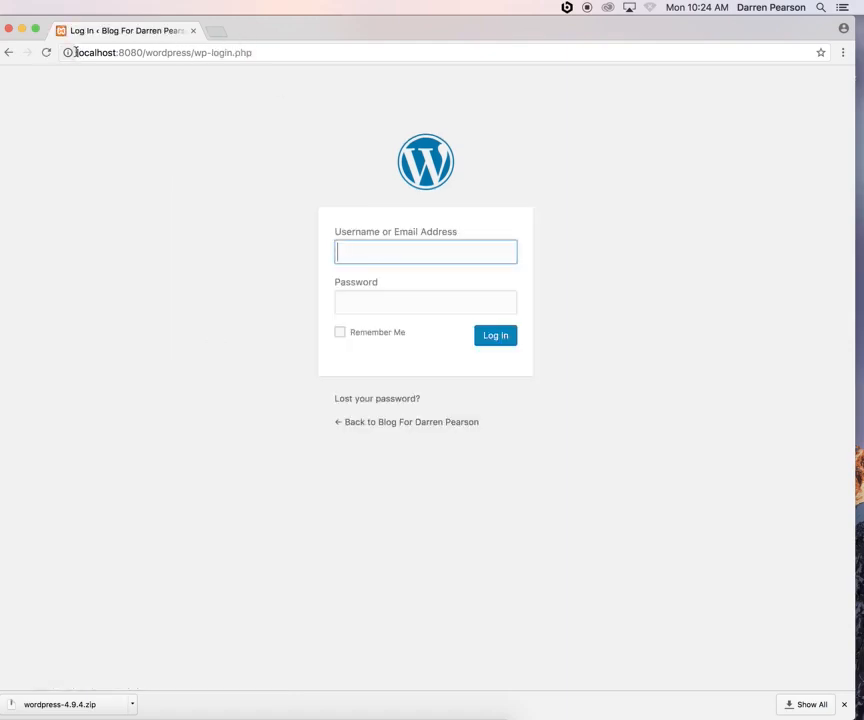
{"action": "left_click_drag", "start_coordinate": [76, 52], "coordinate": [272, 50]}
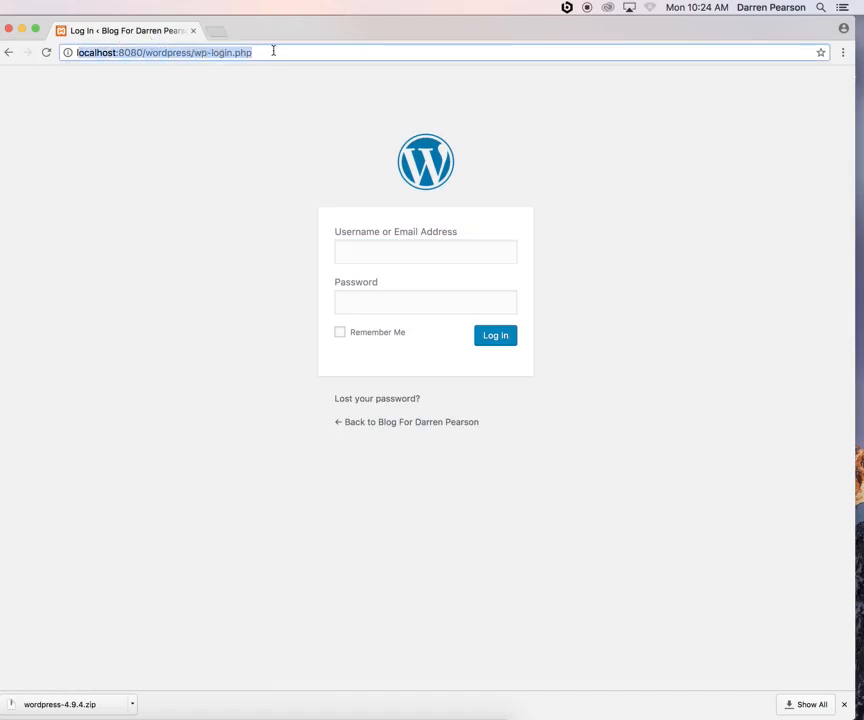
{"action": "left_click", "coordinate": [271, 53]}
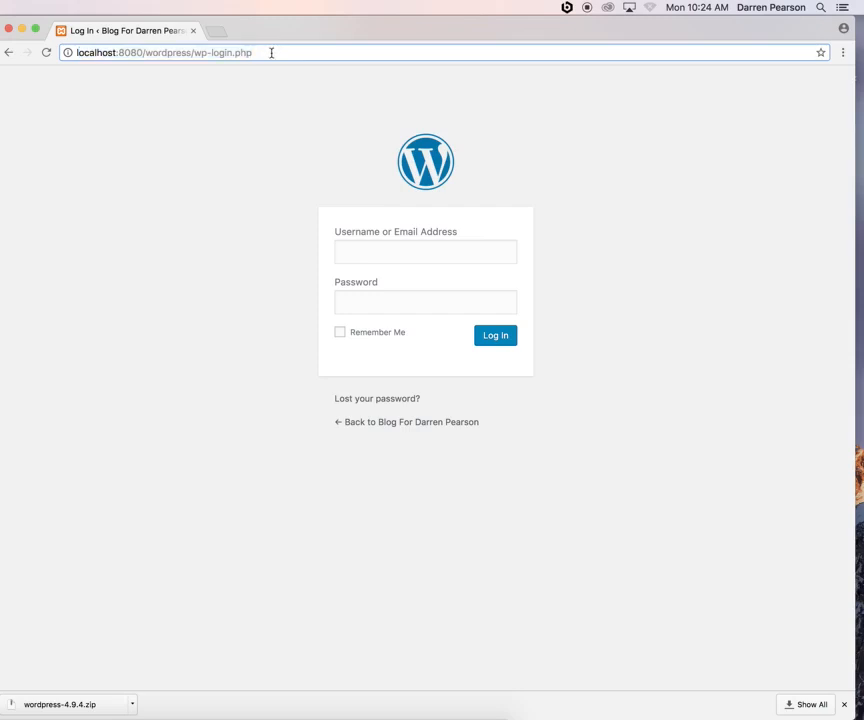
{"action": "key", "text": "BackSpace"}
{"action": "key", "text": "BackSpace"}
{"action": "key", "text": "BackSpace"}
{"action": "key", "text": "BackSpace"}
{"action": "key", "text": "BackSpace"}
{"action": "key", "text": "BackSpace"}
{"action": "key", "text": "BackSpace"}
{"action": "key", "text": "BackSpace"}
{"action": "key", "text": "BackSpace"}
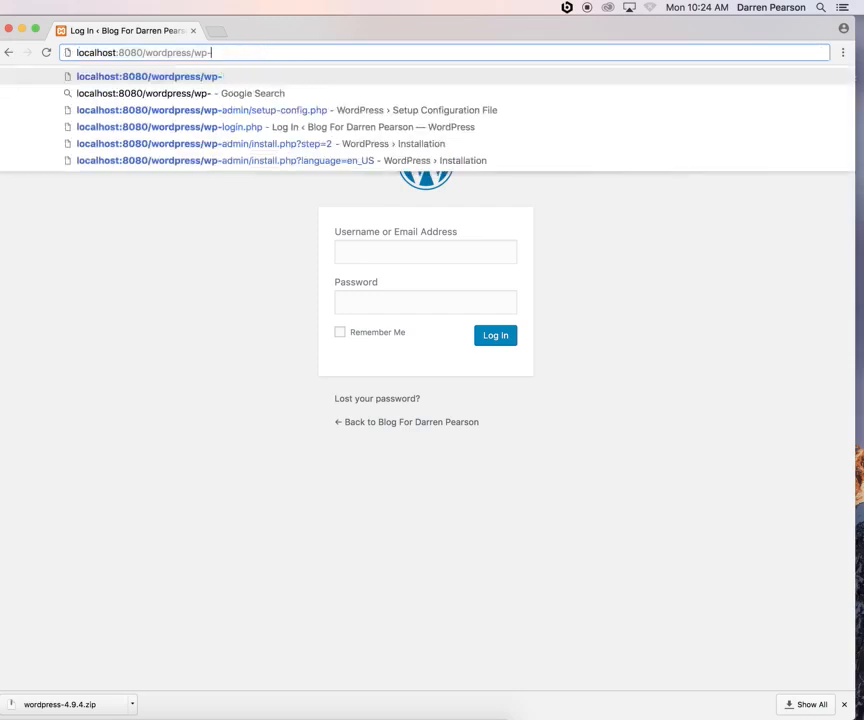
{"action": "type", "text": "admin/"}
{"action": "key", "text": "Return"}
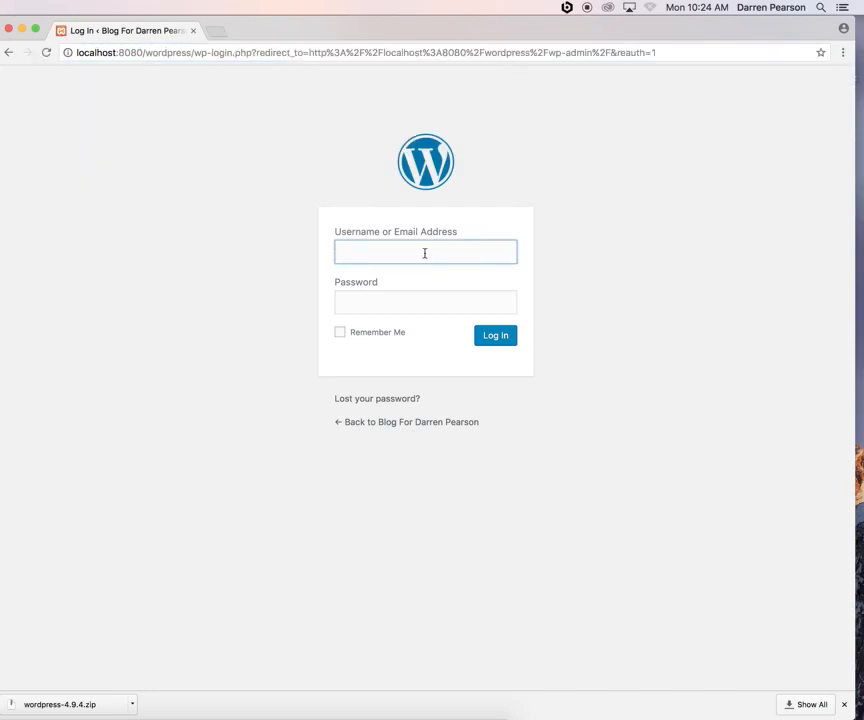
Log in with the admin username and password, with Remember Me ticked
{"action": "type", "text": "student99"}
{"action": "key", "text": "Tab"}
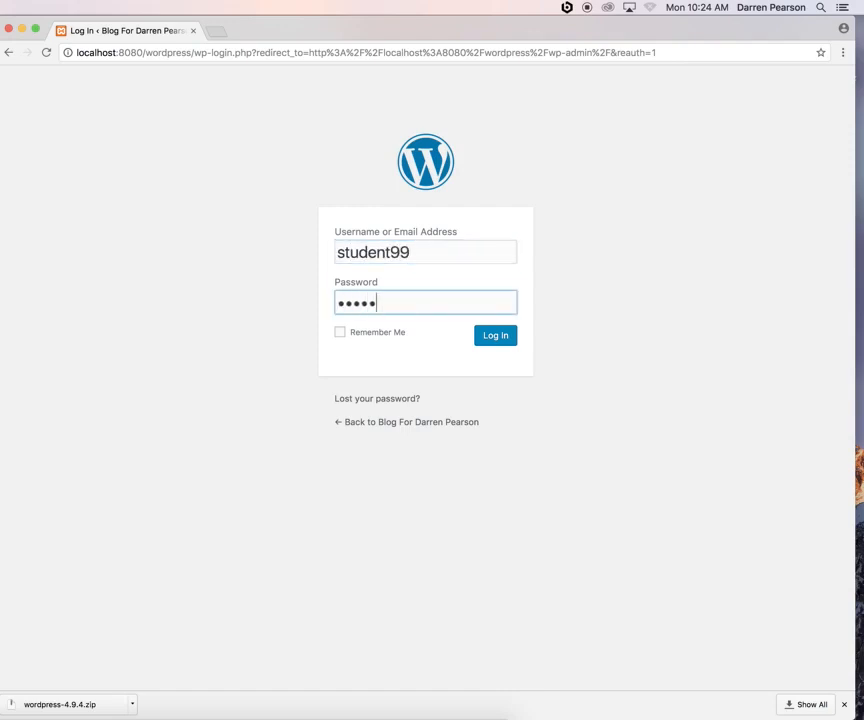
{"action": "left_click", "coordinate": [340, 333]}
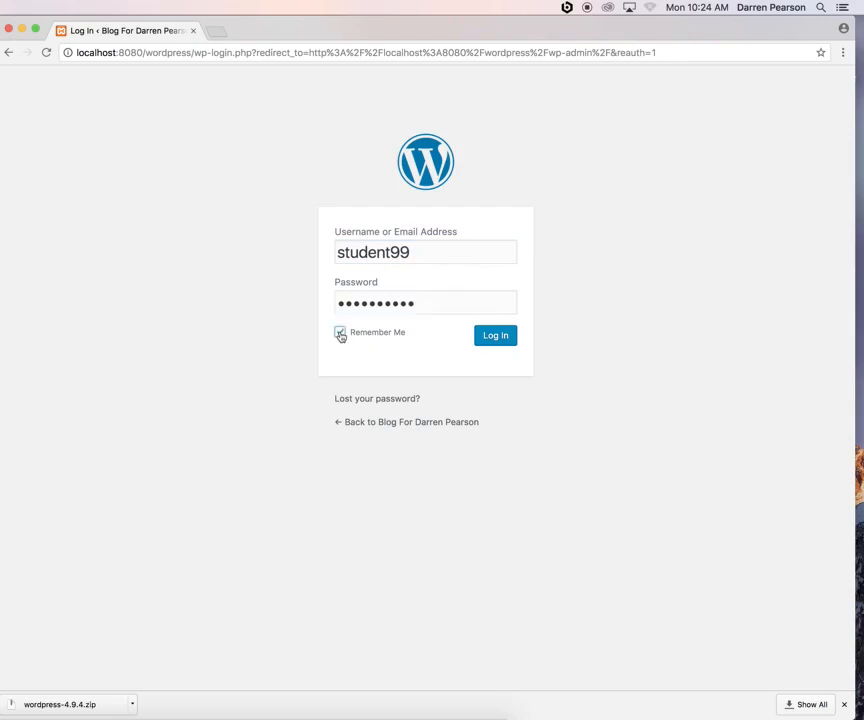
{"action": "left_click", "coordinate": [497, 337]}
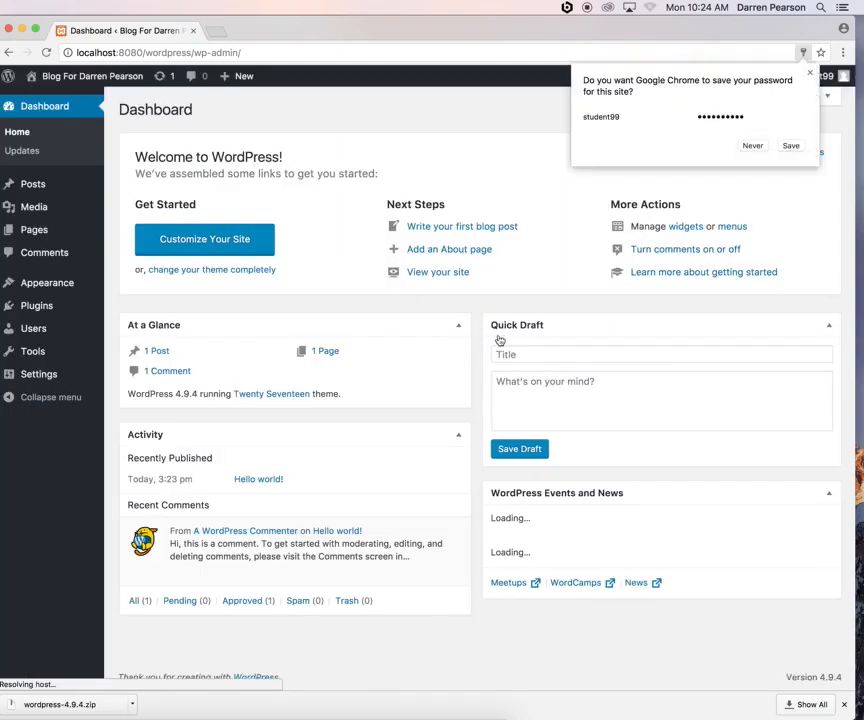
Decline Chrome's password prompt, show the Posts list with only 'Hello world!', and open the site-name menu
{"action": "left_click", "coordinate": [453, 125]}
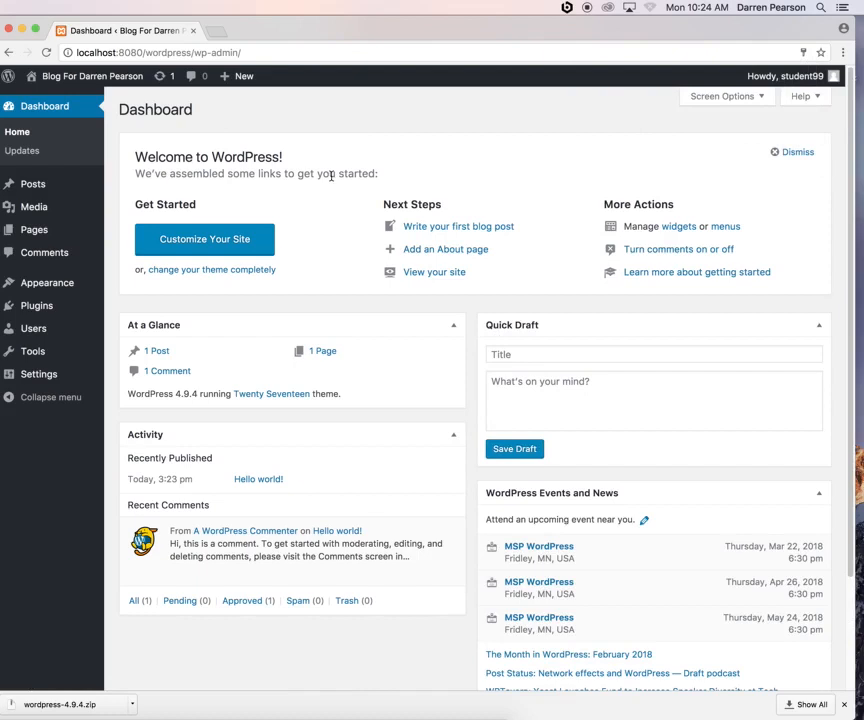
{"action": "left_click", "coordinate": [36, 186]}
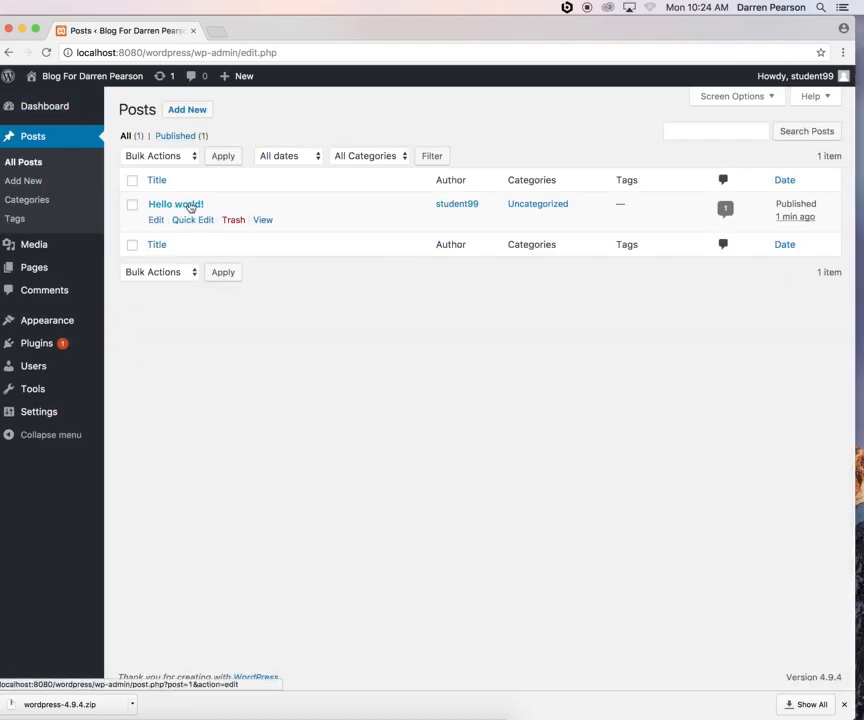
{"action": "mouse_move", "coordinate": [59, 79]}
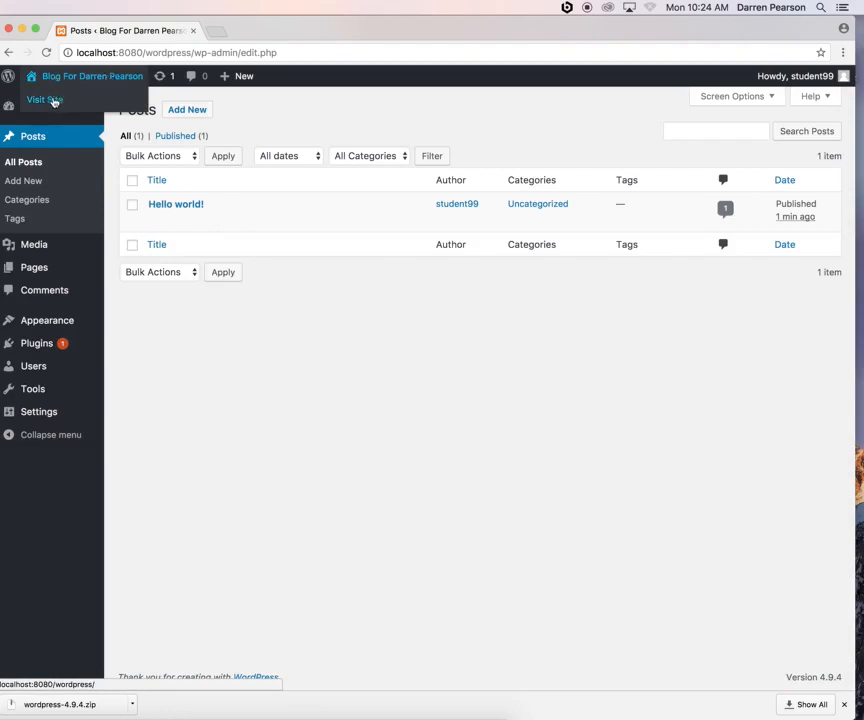
{"action": "right_click", "coordinate": [54, 101]}
Open the live front page in a new tab, browse it, and return to the admin Posts list
{"action": "left_click", "coordinate": [70, 104]}
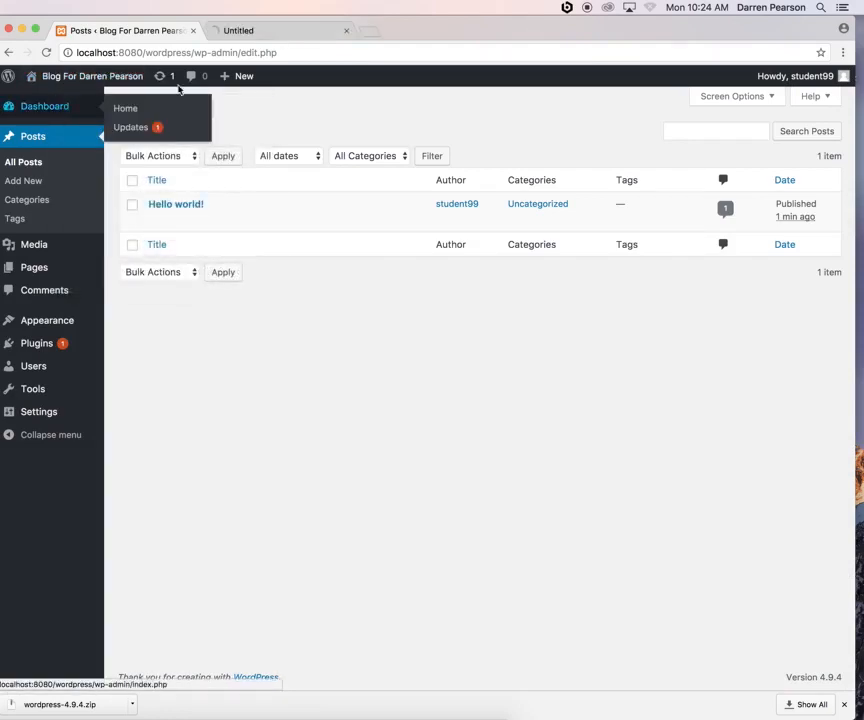
{"action": "left_click", "coordinate": [285, 33]}
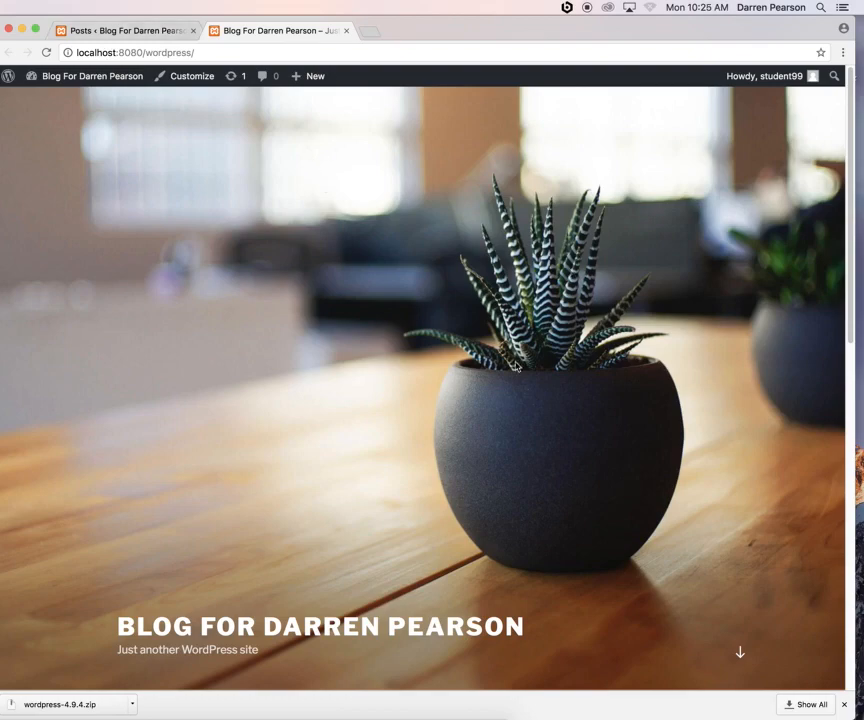
{"action": "scroll", "coordinate": [508, 380], "scroll_direction": "down", "scroll_amount": 5}
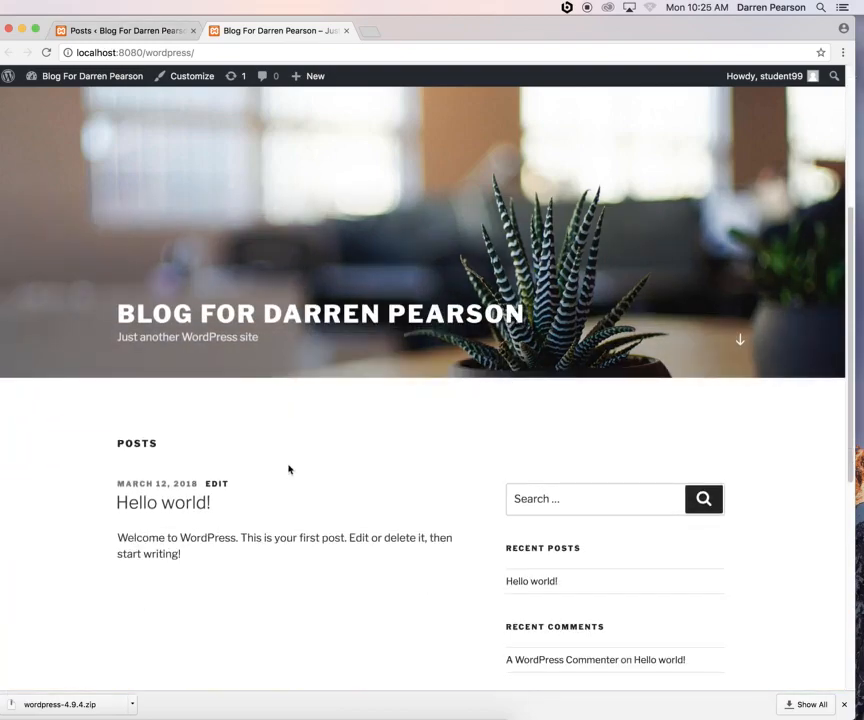
{"action": "scroll", "coordinate": [290, 500], "scroll_direction": "down", "scroll_amount": 5}
{"action": "scroll", "coordinate": [298, 490], "scroll_direction": "up", "scroll_amount": 10}
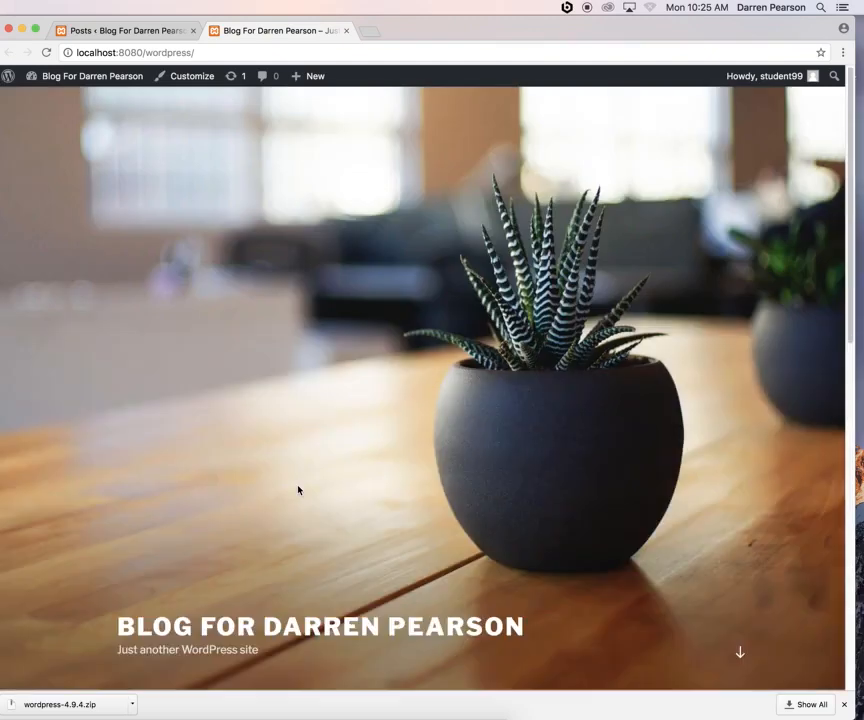
{"action": "left_click", "coordinate": [127, 31]}
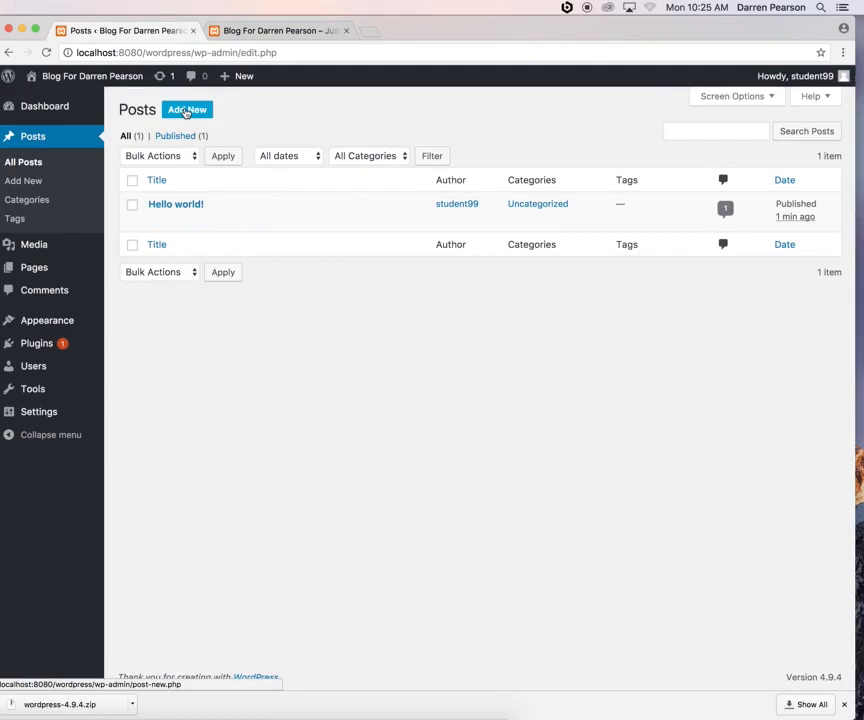
Publish a new post 'Whoo Hoo!' reading 'I just installed wordpress on XAMPP!' and view the front page
{"action": "left_click", "coordinate": [186, 111]}
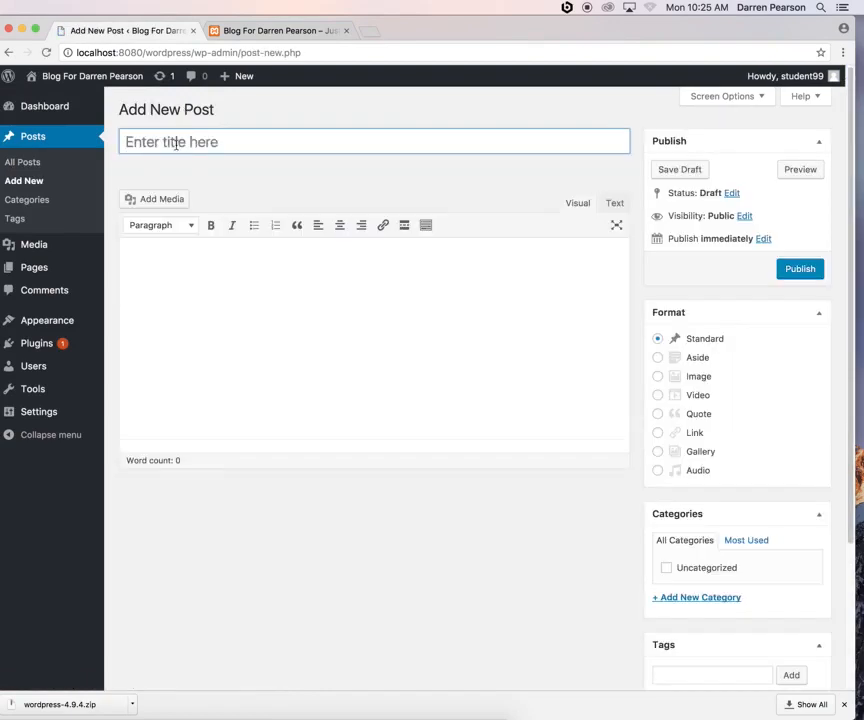
{"action": "type", "text": "Whoo "}
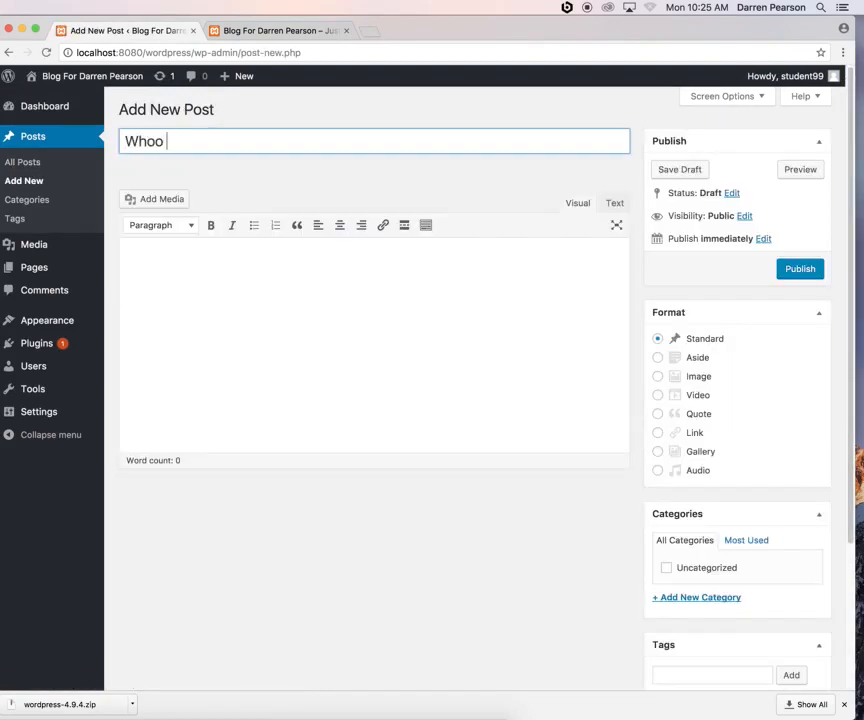
{"action": "type", "text": "Hoop!"}
{"action": "key", "text": "BackSpace"}
{"action": "key", "text": "BackSpace"}
{"action": "type", "text": "!"}
{"action": "left_click", "coordinate": [215, 298]}
{"action": "type", "text": "I just in"}
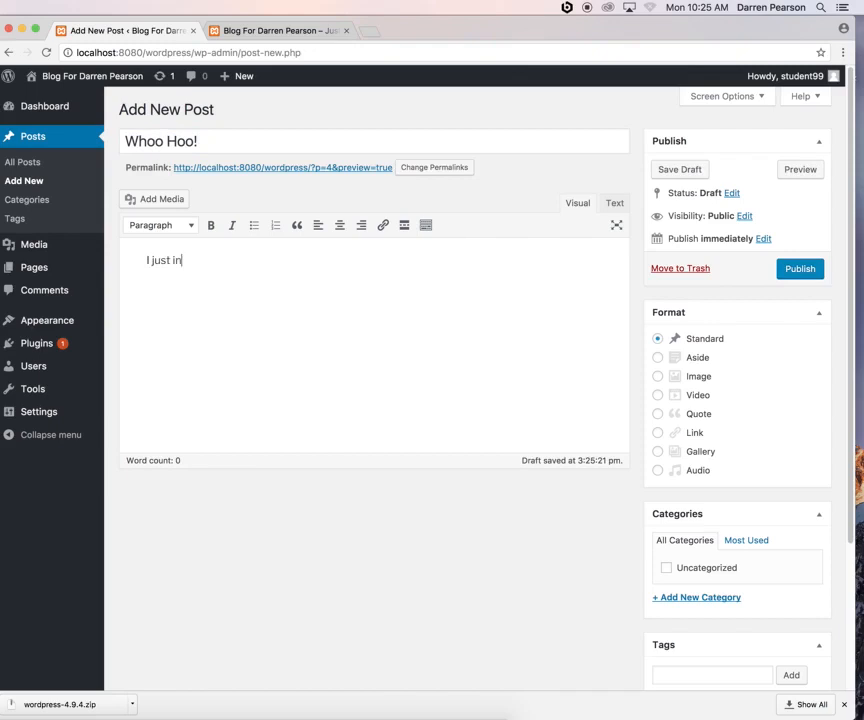
{"action": "type", "text": "stalled wordre"}
{"action": "type", "text": "press on XAMPP"}
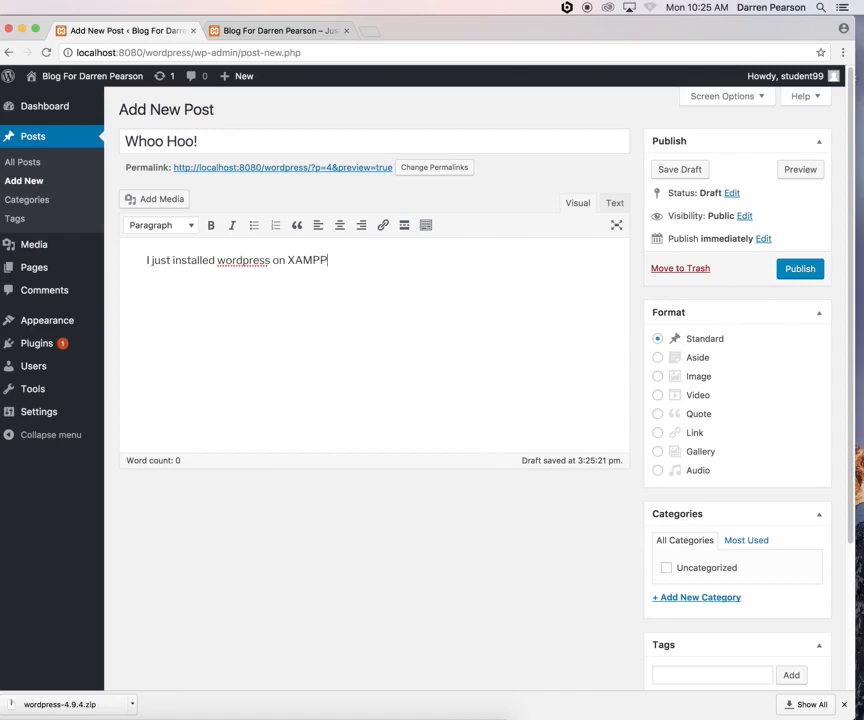
{"action": "left_click", "coordinate": [809, 271]}
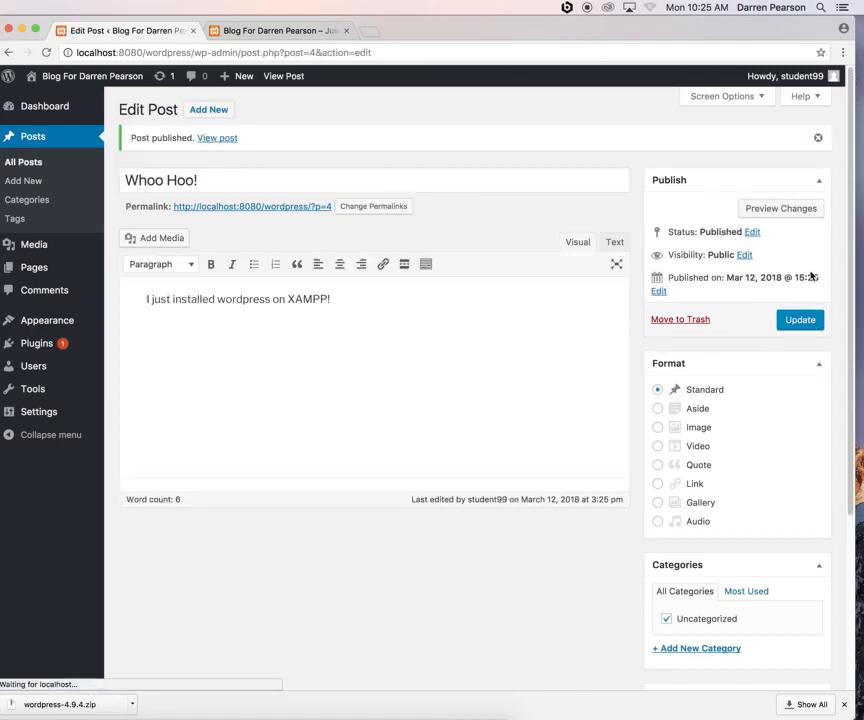
{"action": "left_click", "coordinate": [283, 33]}
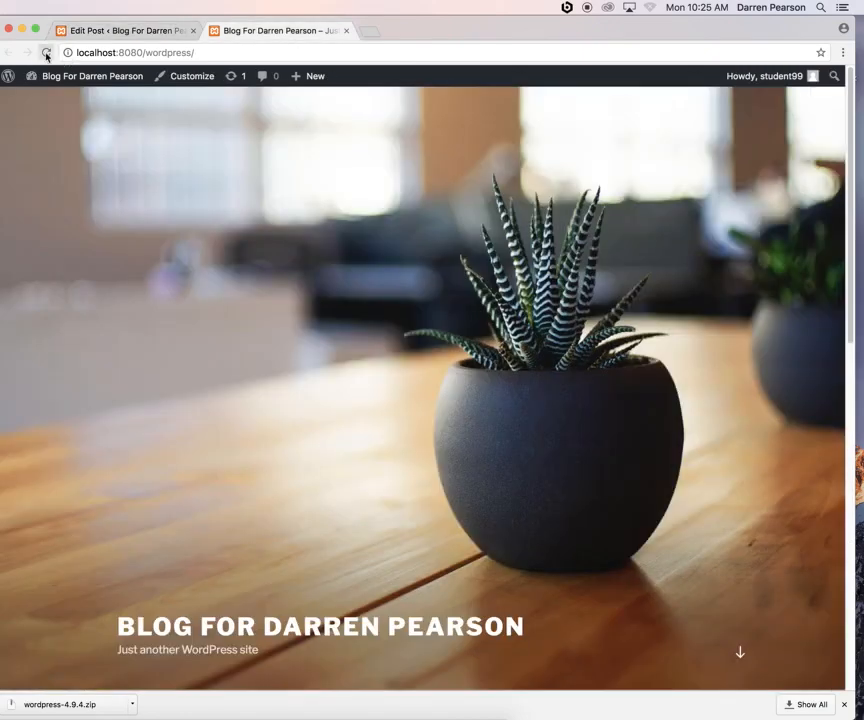
Check the Whoo Hoo! post on the front page, close the Edit Post tab, and minimise Chrome
{"action": "scroll", "coordinate": [305, 407], "scroll_direction": "down", "scroll_amount": 5}
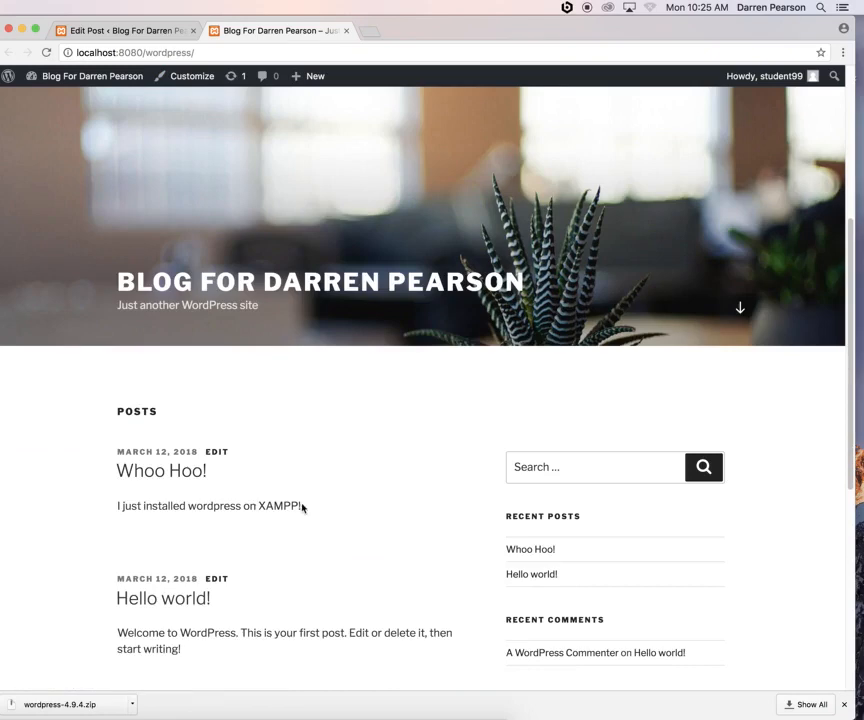
{"action": "left_click", "coordinate": [152, 33]}
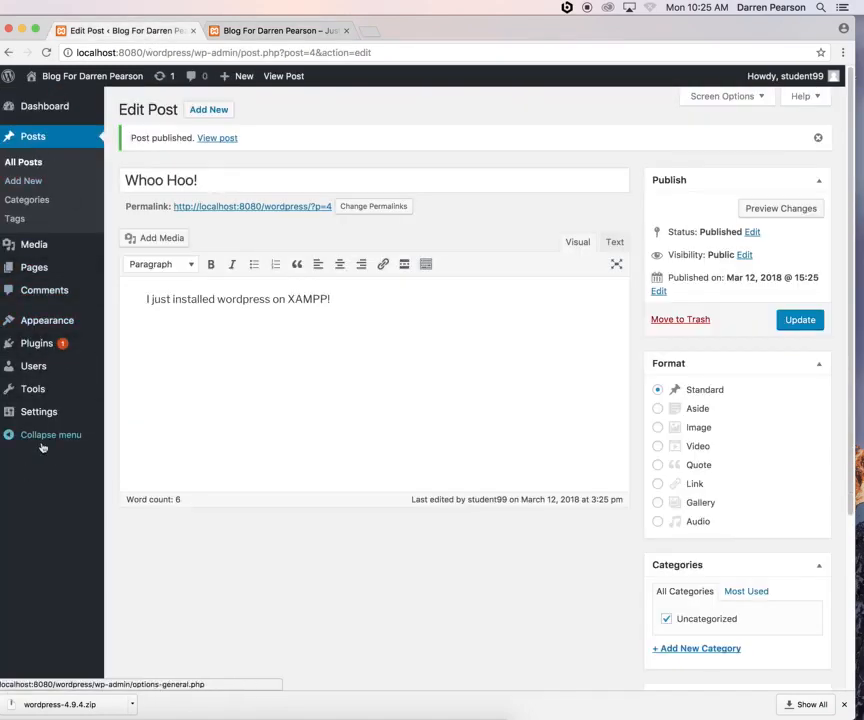
{"action": "mouse_move", "coordinate": [40, 329]}
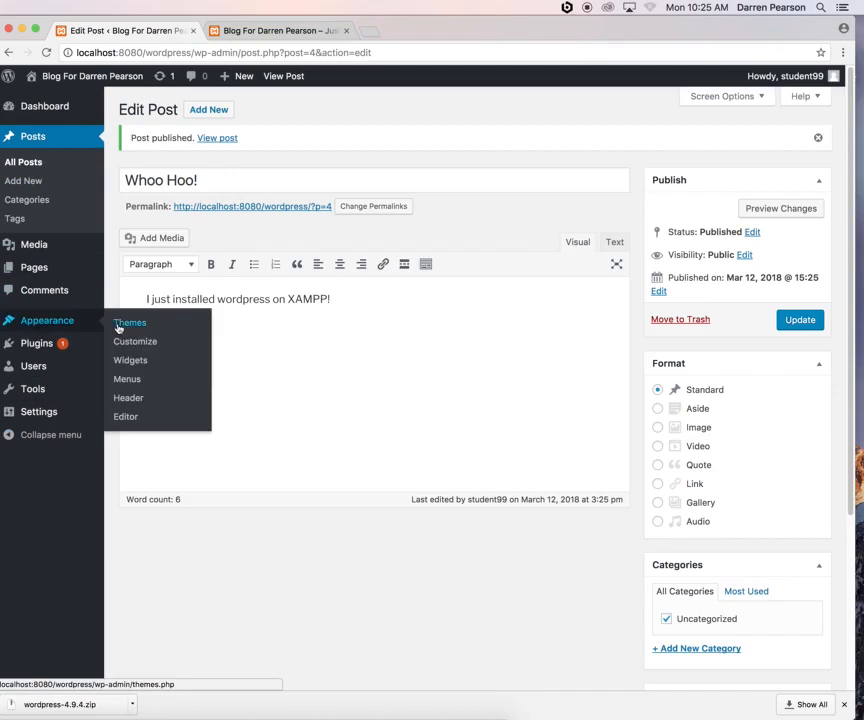
{"action": "mouse_move", "coordinate": [36, 397]}
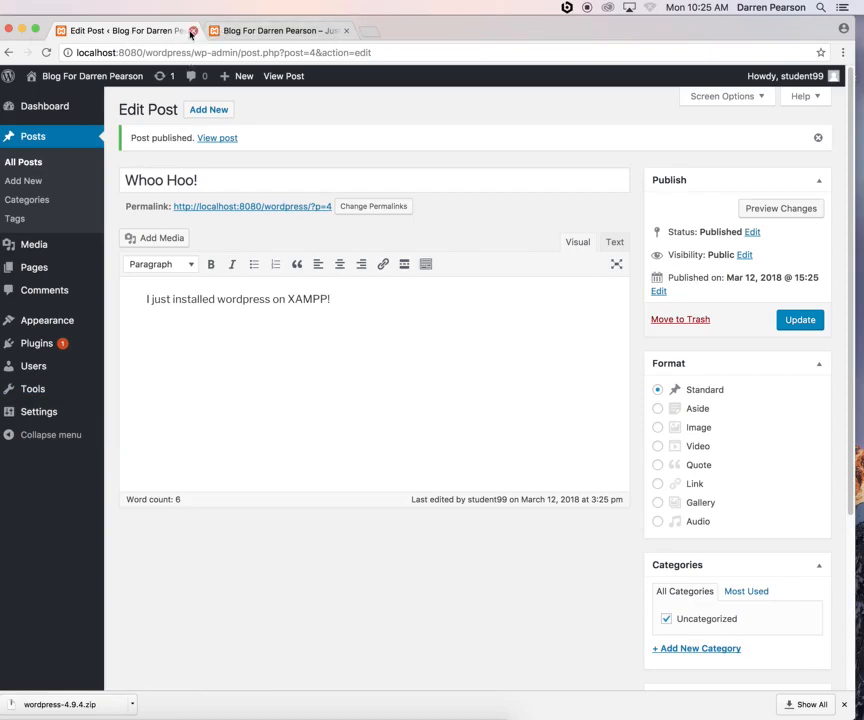
{"action": "left_click", "coordinate": [193, 31]}
{"action": "left_click", "coordinate": [22, 30]}
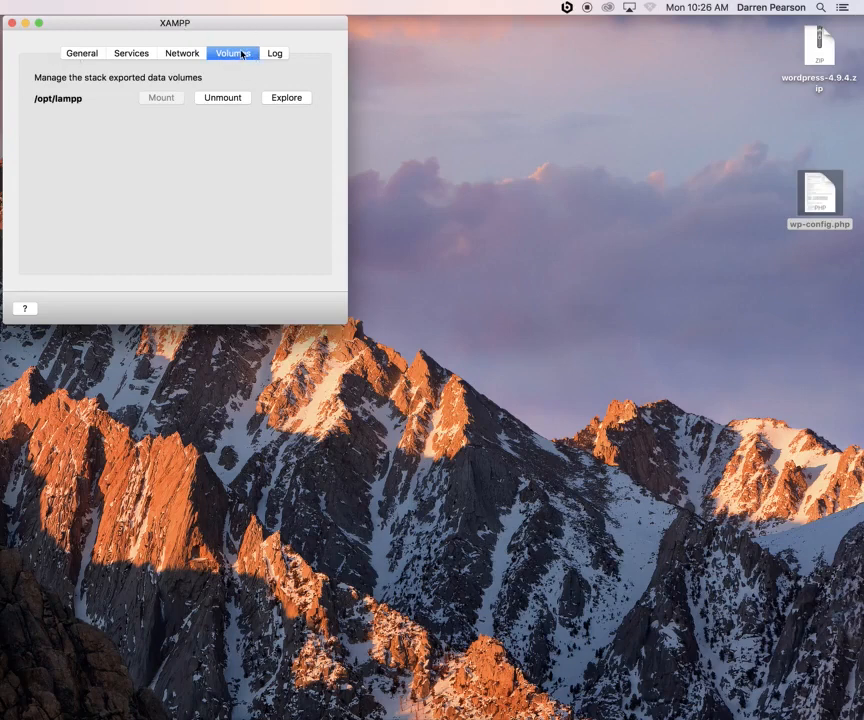
Unmount the XAMPP data volume and disable the localhost:8080 port-forwarding rule
{"action": "left_click", "coordinate": [225, 98]}
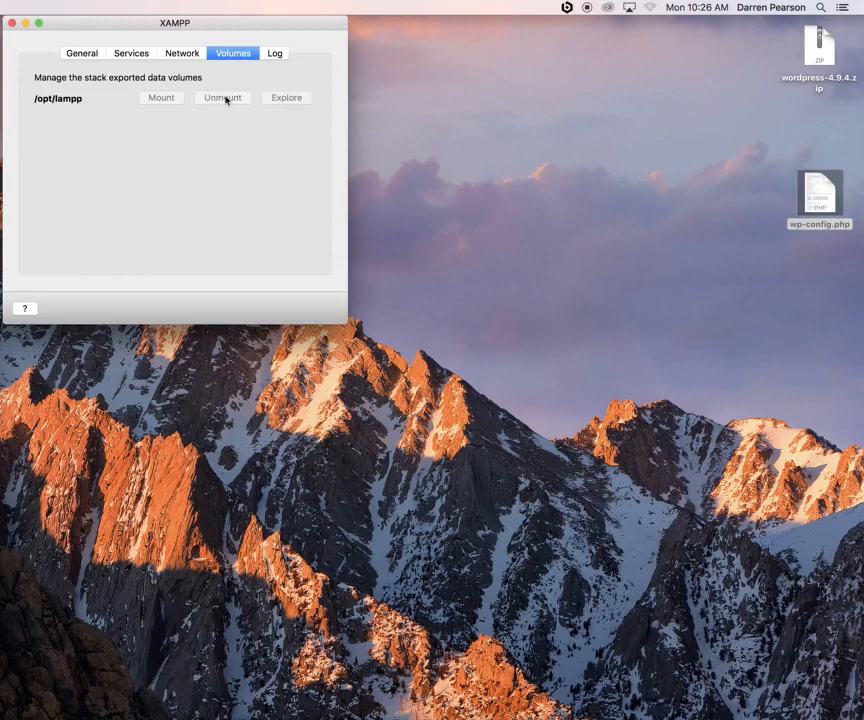
{"action": "left_click", "coordinate": [184, 53]}
{"action": "left_click", "coordinate": [76, 101]}
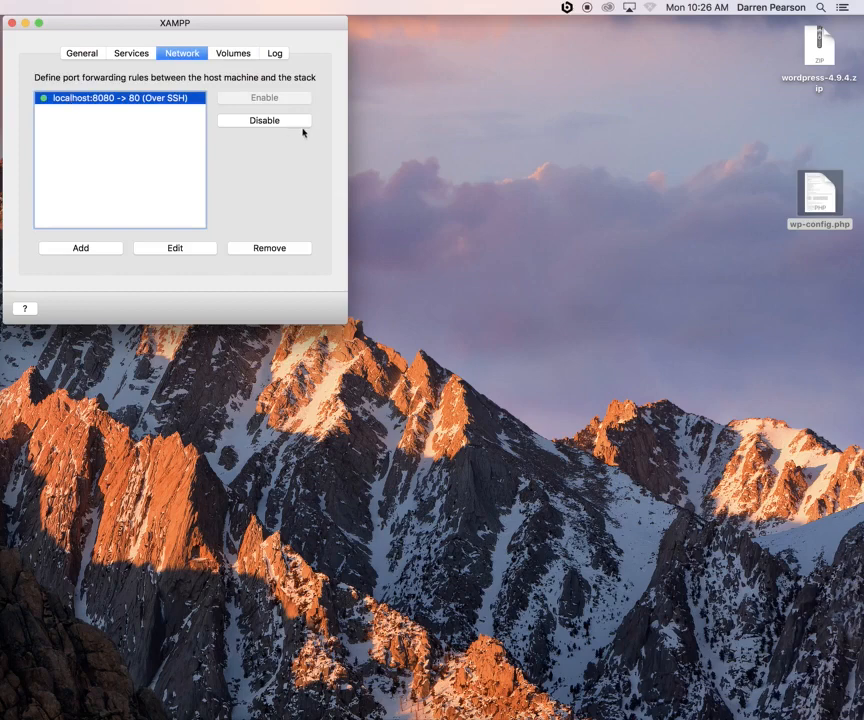
{"action": "left_click", "coordinate": [276, 124]}
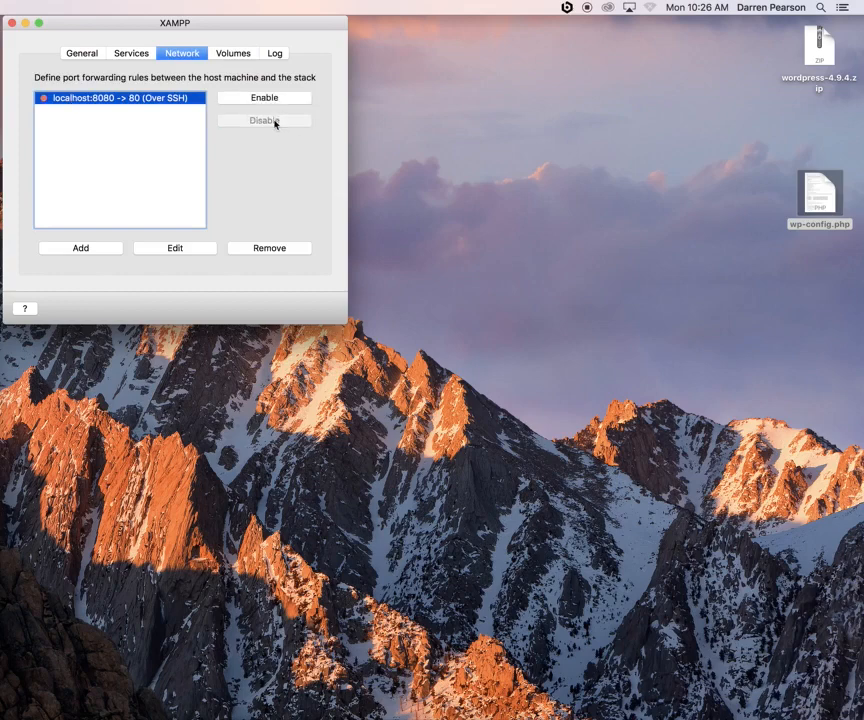
Stop MySQL, Apache and ProFTPD and the whole stack, then quit XAMPP
{"action": "left_click", "coordinate": [137, 55]}
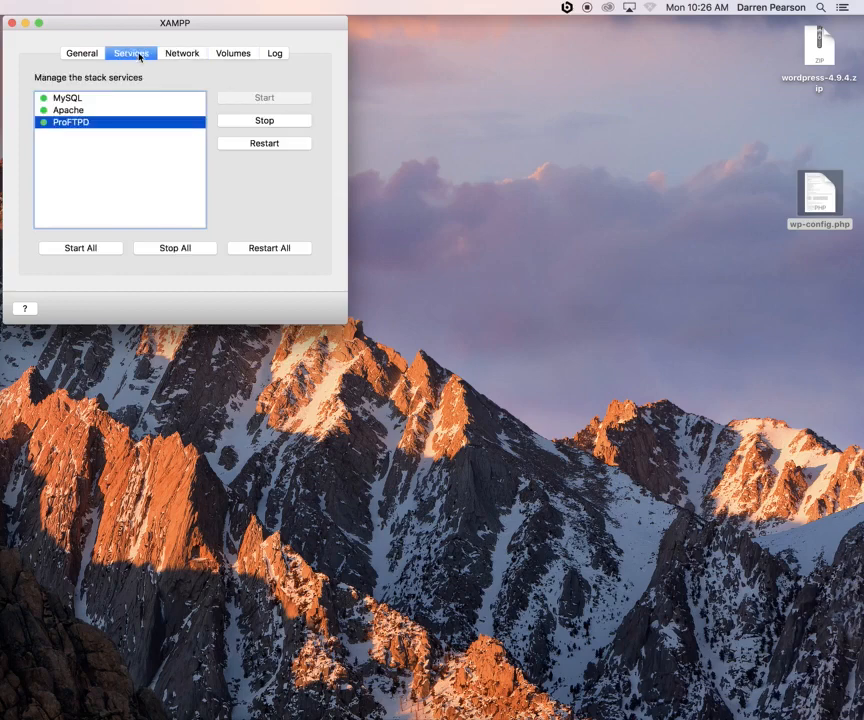
{"action": "left_click", "coordinate": [175, 250]}
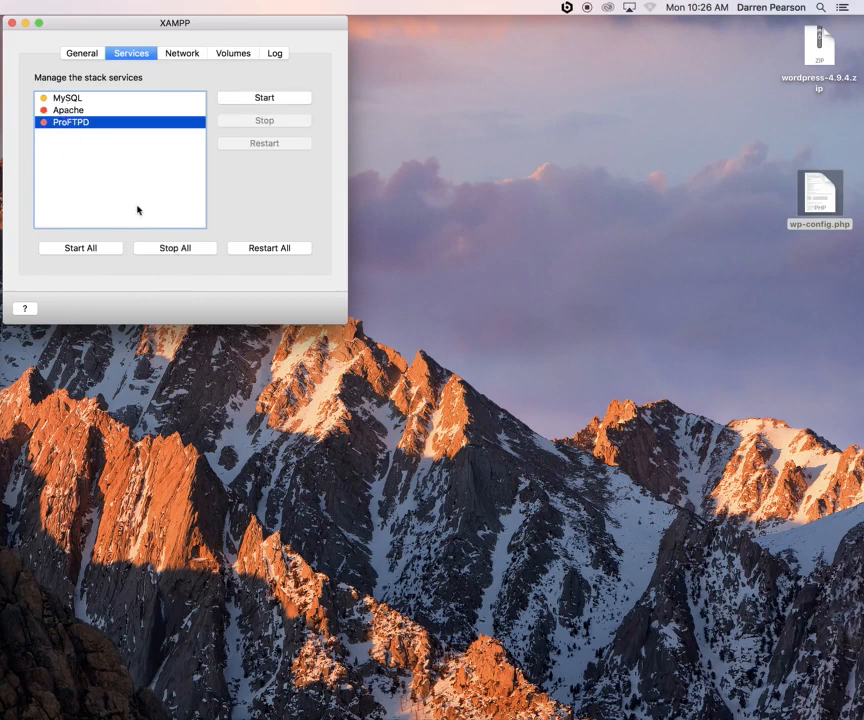
{"action": "left_click", "coordinate": [81, 55]}
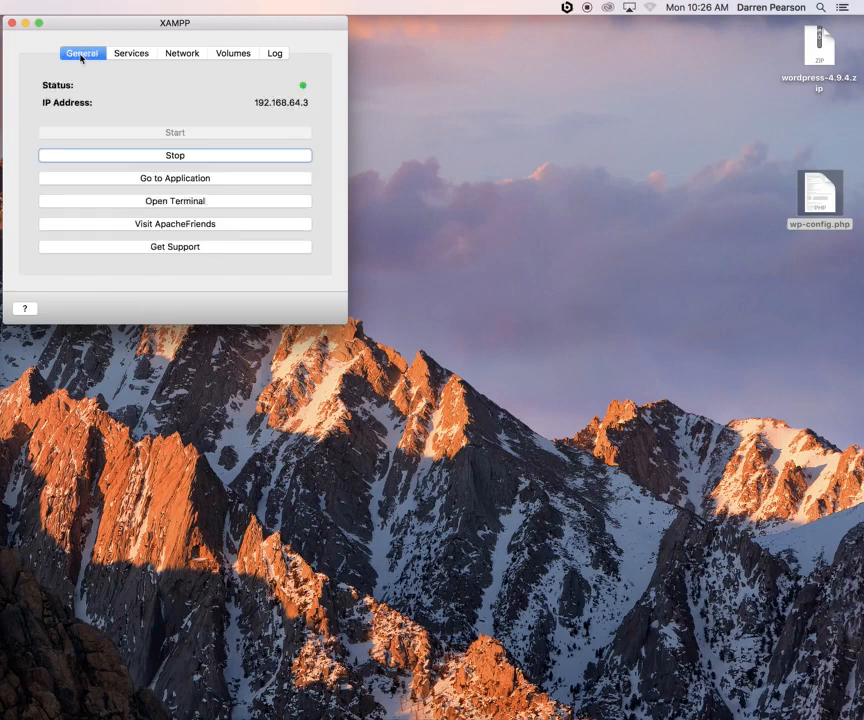
{"action": "left_click", "coordinate": [185, 157]}
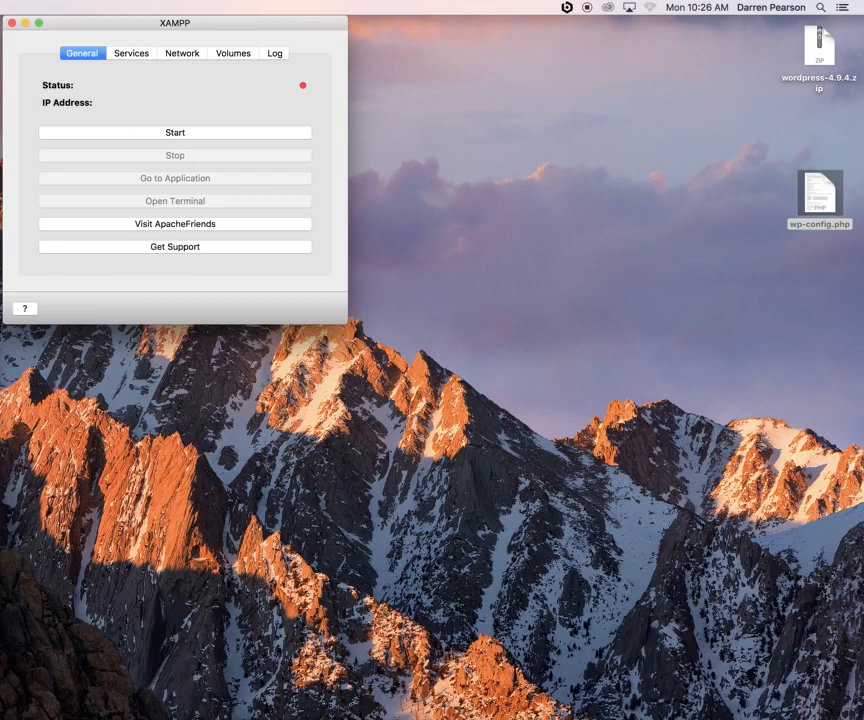
{"action": "key", "text": "super+q"}
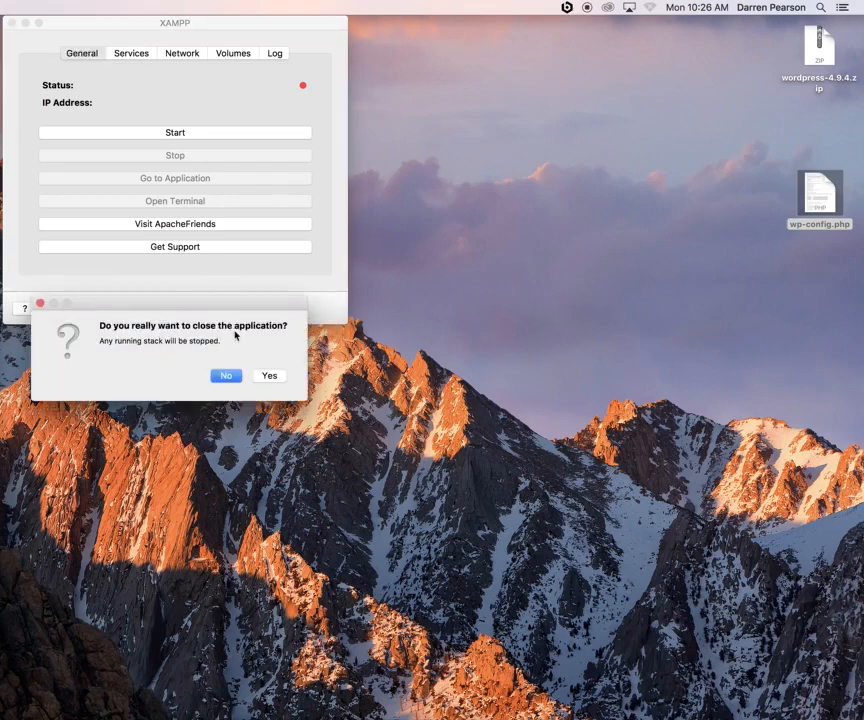
{"action": "left_click", "coordinate": [271, 377]}
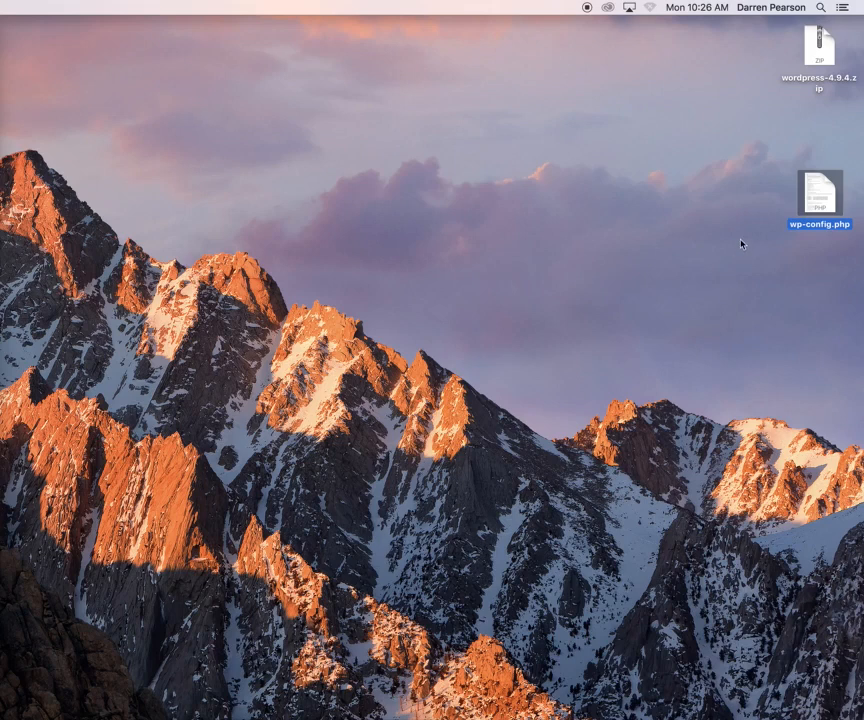
Relaunch XAMPP through a Spotlight search for 'xampp' and start the stack from General
{"action": "left_click_drag", "start_coordinate": [717, 239], "coordinate": [440, 700]}
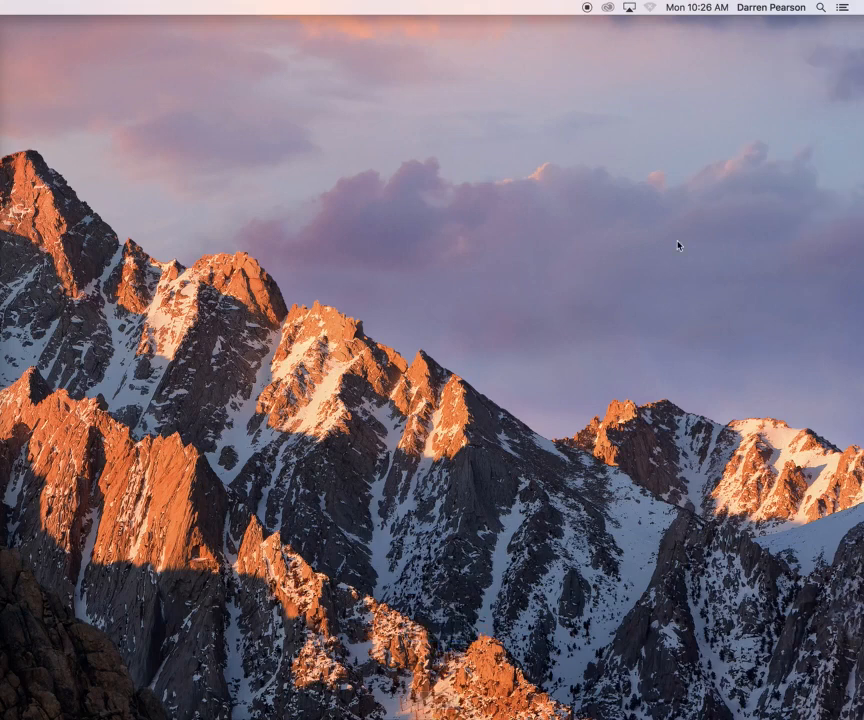
{"action": "key", "text": "super+space"}
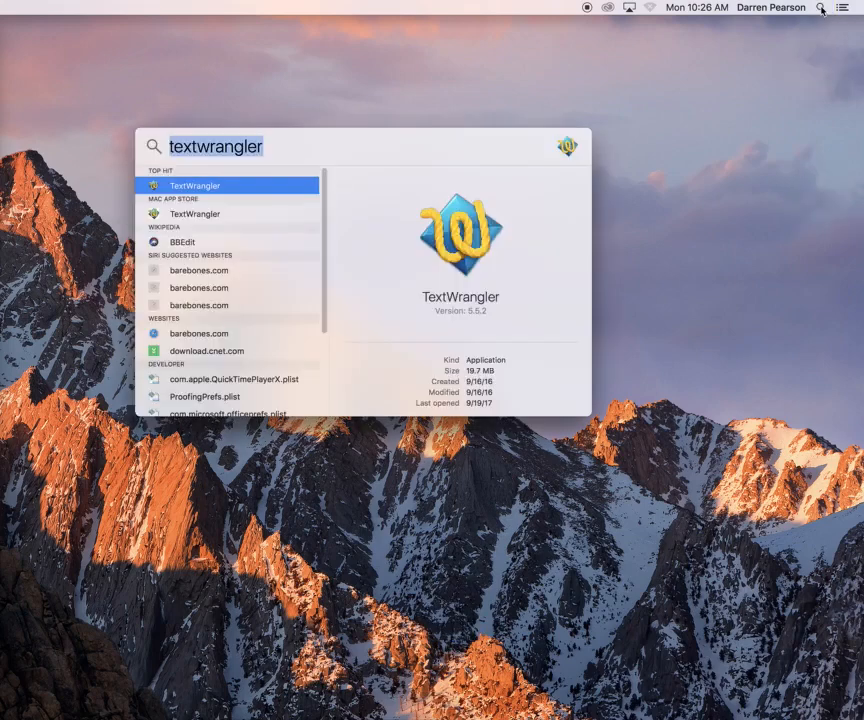
{"action": "key", "text": "BackSpace"}
{"action": "type", "text": "xampp"}
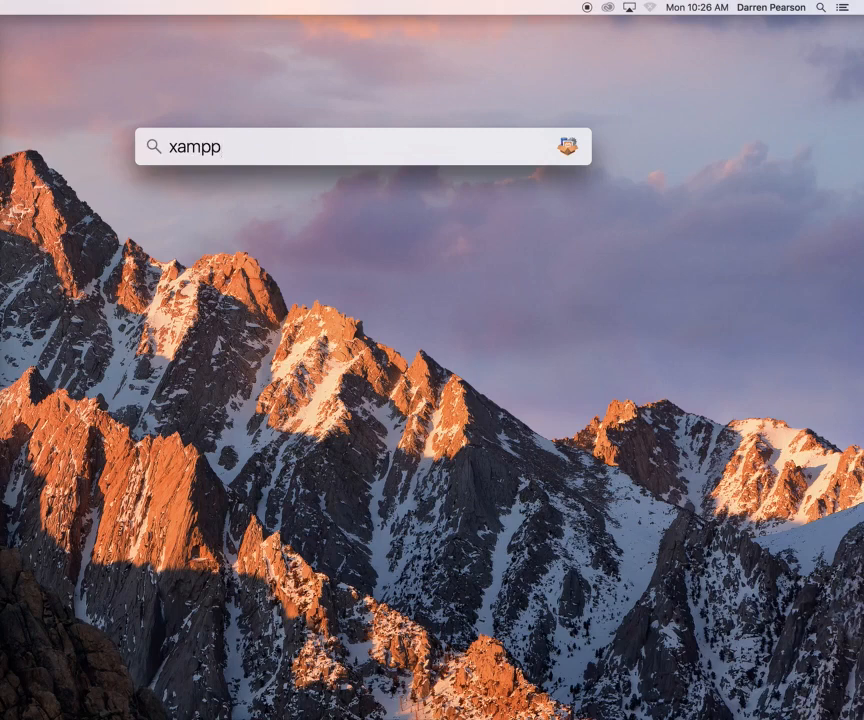
{"action": "key", "text": "Return"}
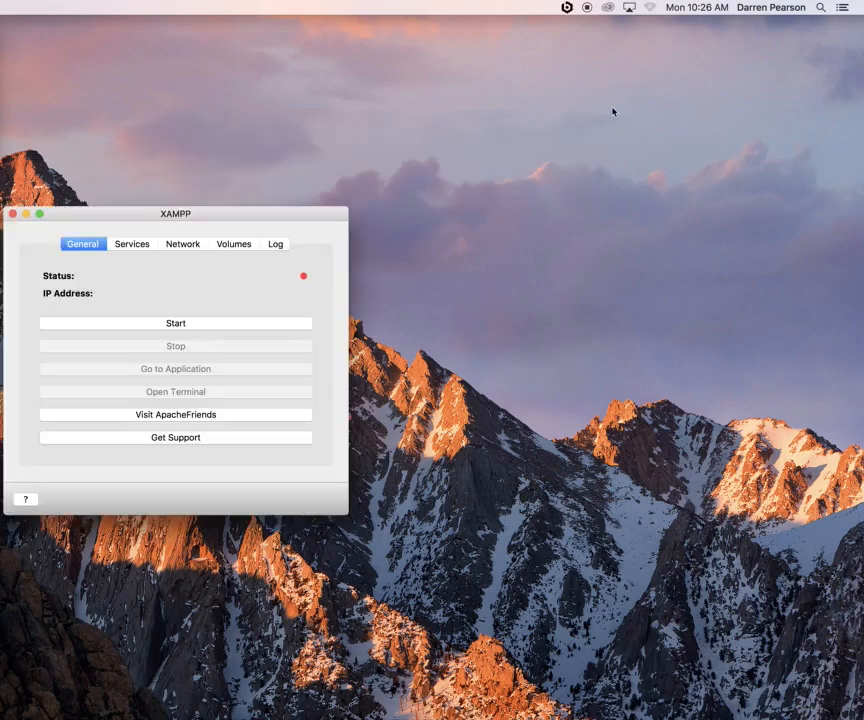
{"action": "left_click_drag", "start_coordinate": [214, 214], "coordinate": [221, 26]}
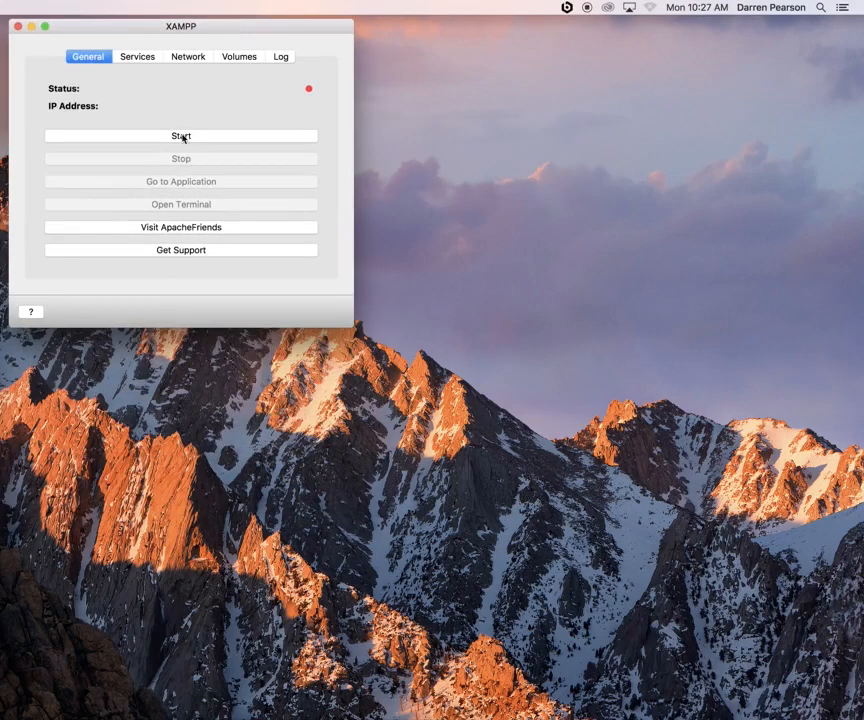
{"action": "left_click", "coordinate": [182, 137]}
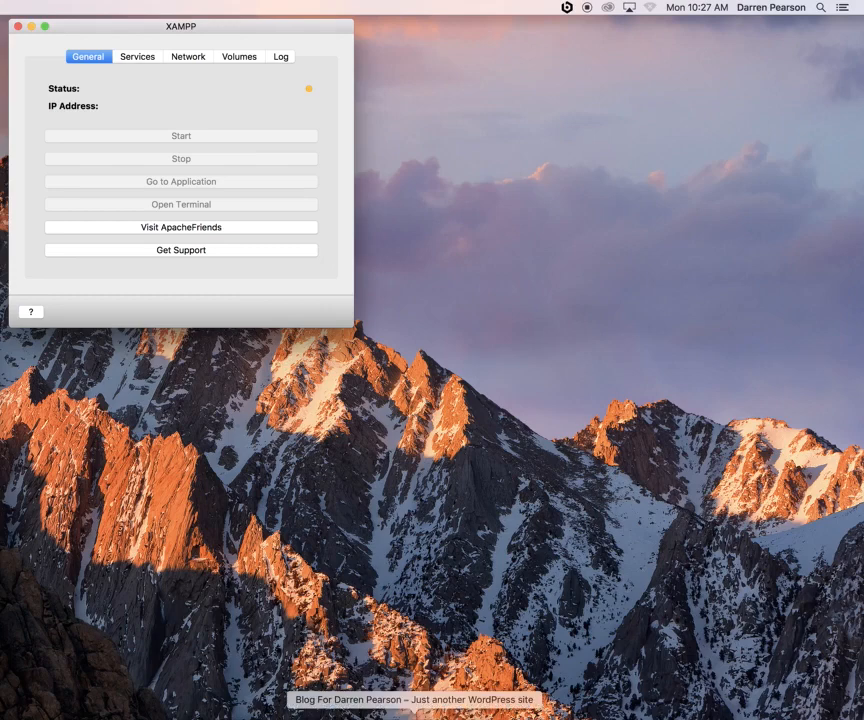
Reload localhost:8080/wordpress in Chrome, getting connection refused, then minimise Chrome to reveal XAMPP
{"action": "left_click", "coordinate": [414, 718]}
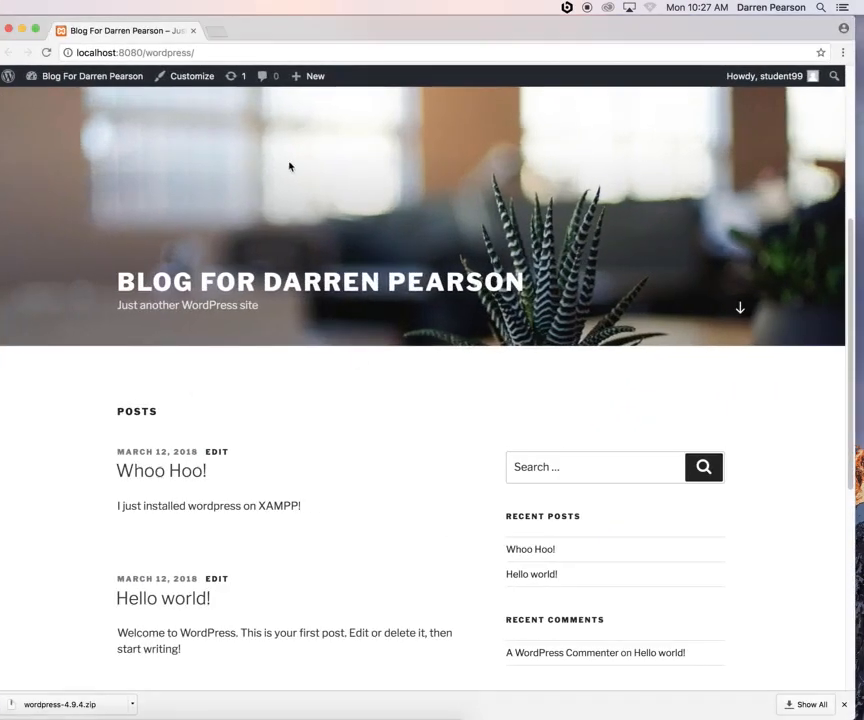
{"action": "left_click", "coordinate": [176, 55]}
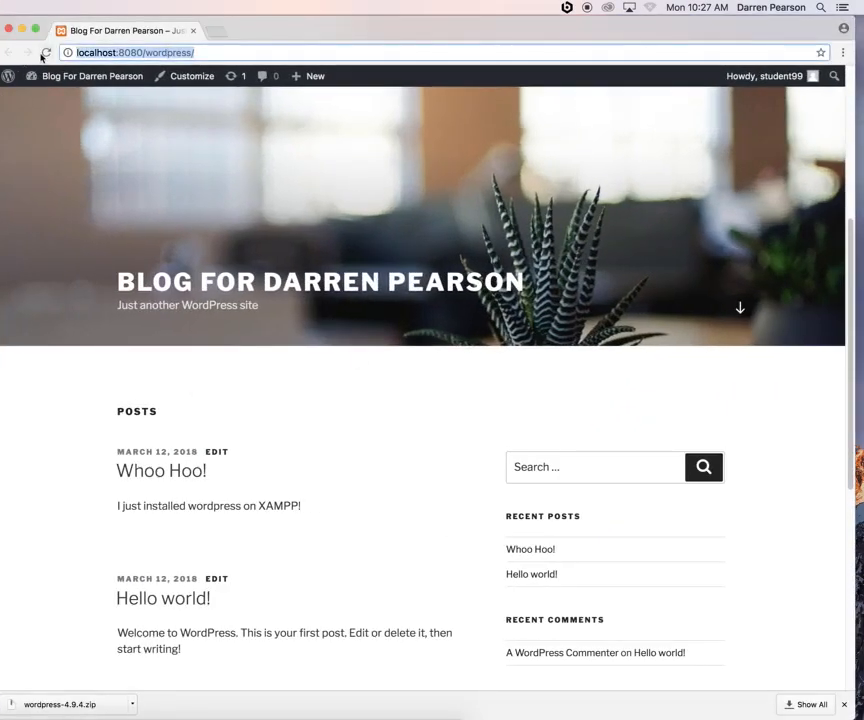
{"action": "left_click", "coordinate": [46, 52]}
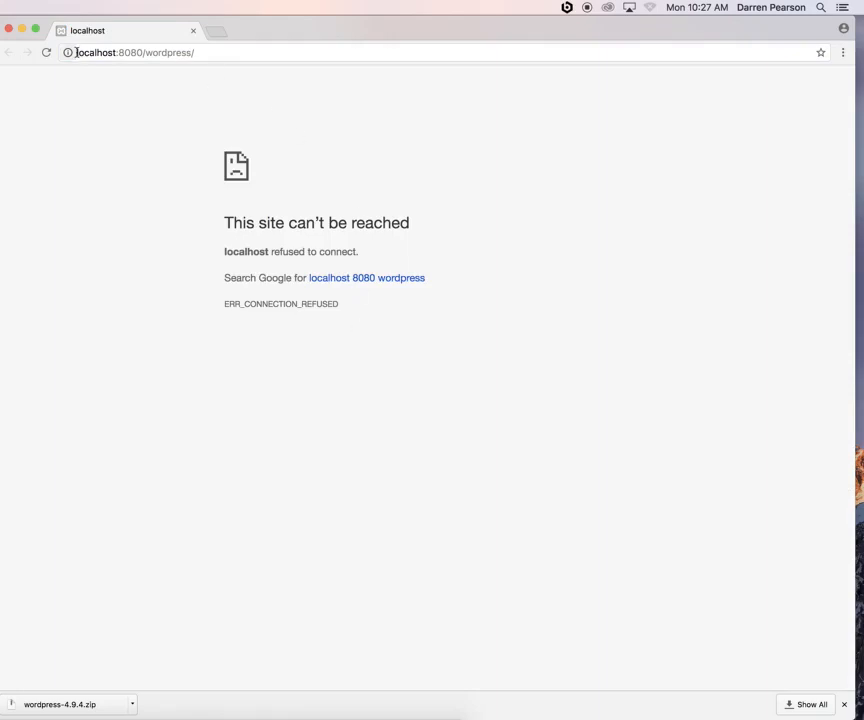
{"action": "left_click_drag", "start_coordinate": [75, 52], "coordinate": [214, 52]}
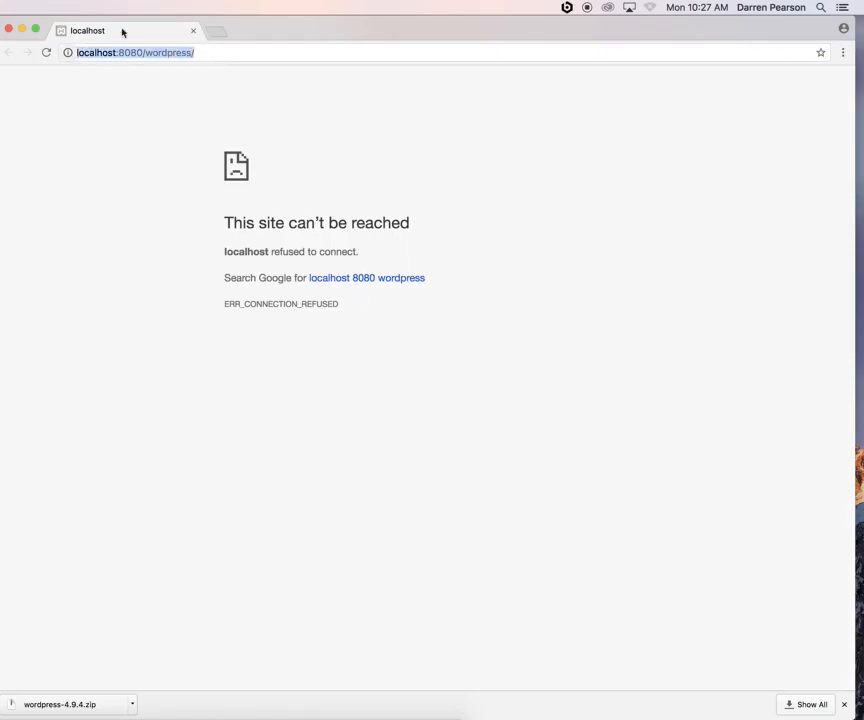
{"action": "left_click", "coordinate": [22, 30]}
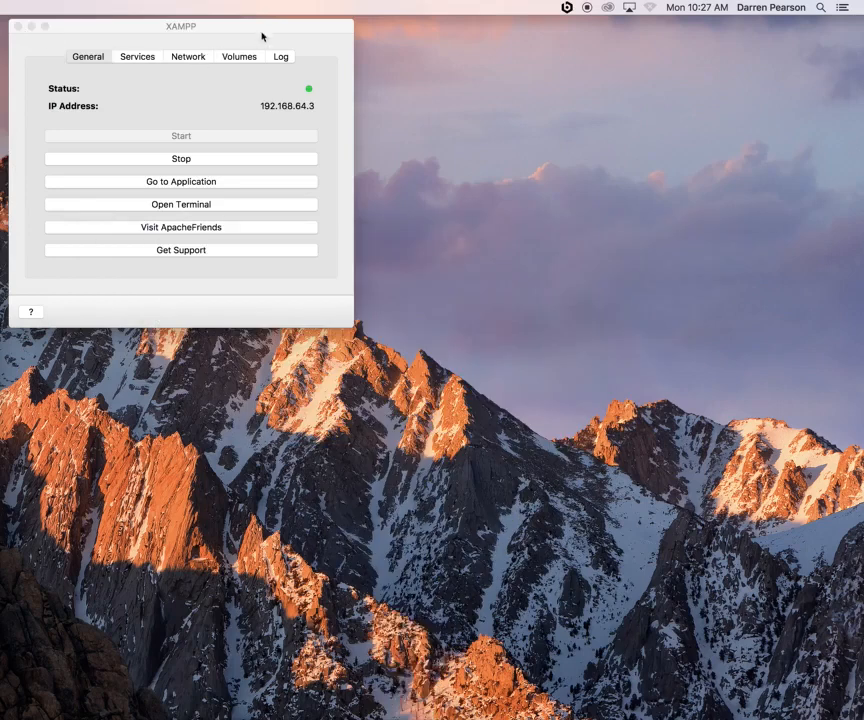
Start all stack services and enable the localhost:8080 -> 80 forwarding rule
{"action": "left_click", "coordinate": [125, 57]}
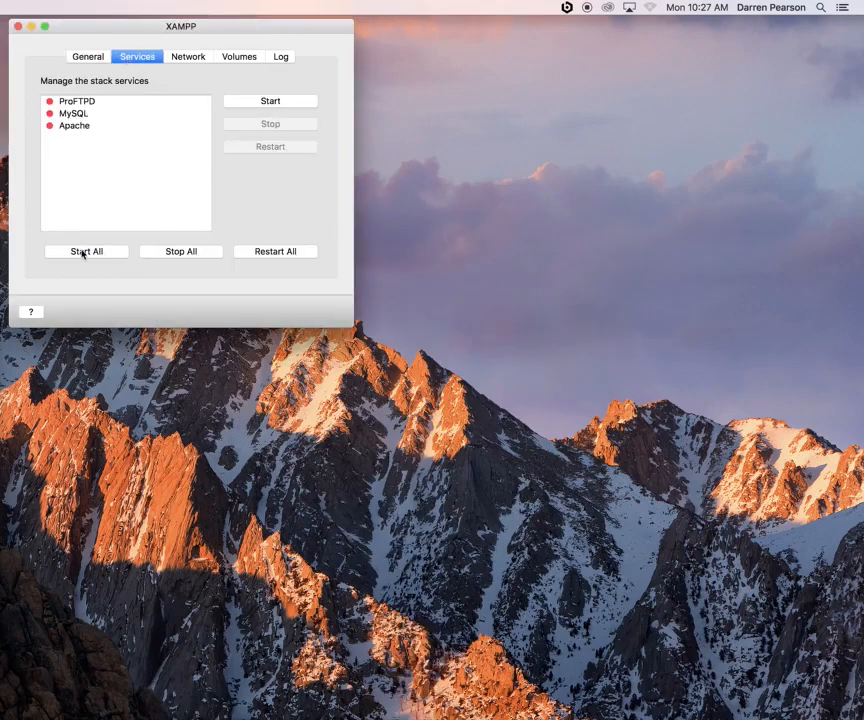
{"action": "left_click", "coordinate": [84, 251]}
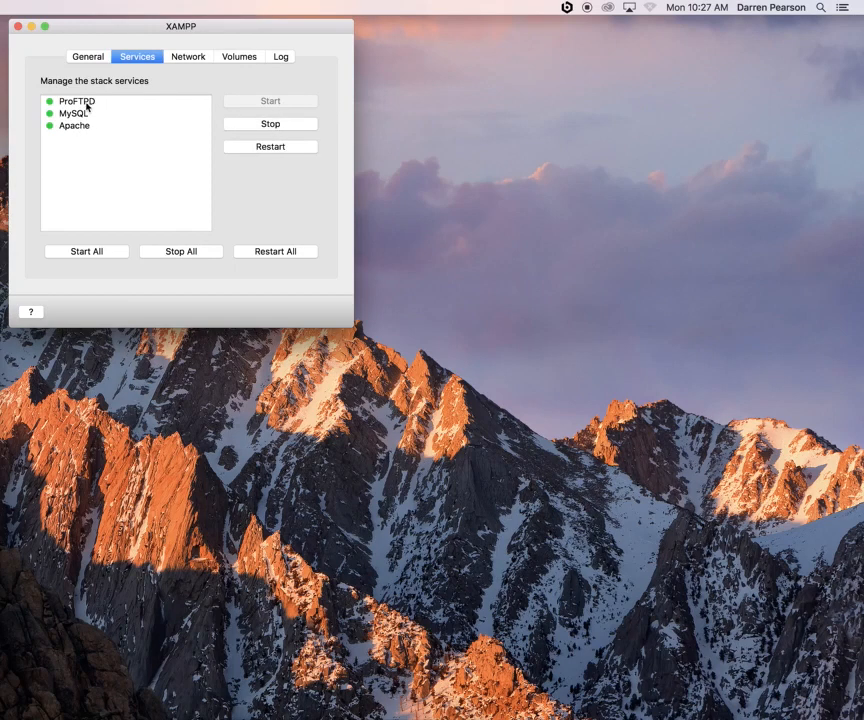
{"action": "left_click", "coordinate": [187, 57]}
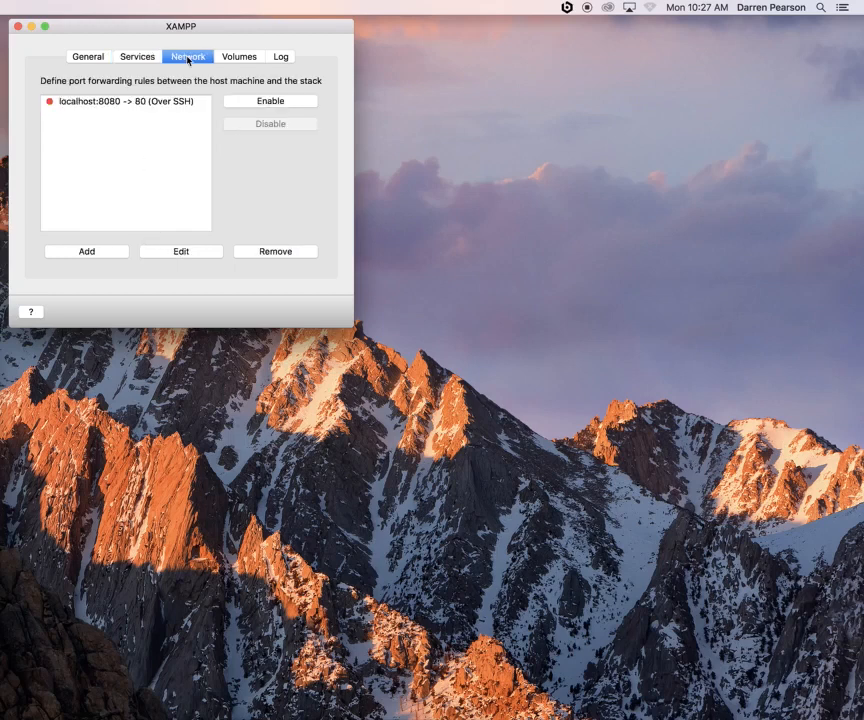
{"action": "left_click", "coordinate": [165, 101]}
{"action": "left_click", "coordinate": [268, 102]}
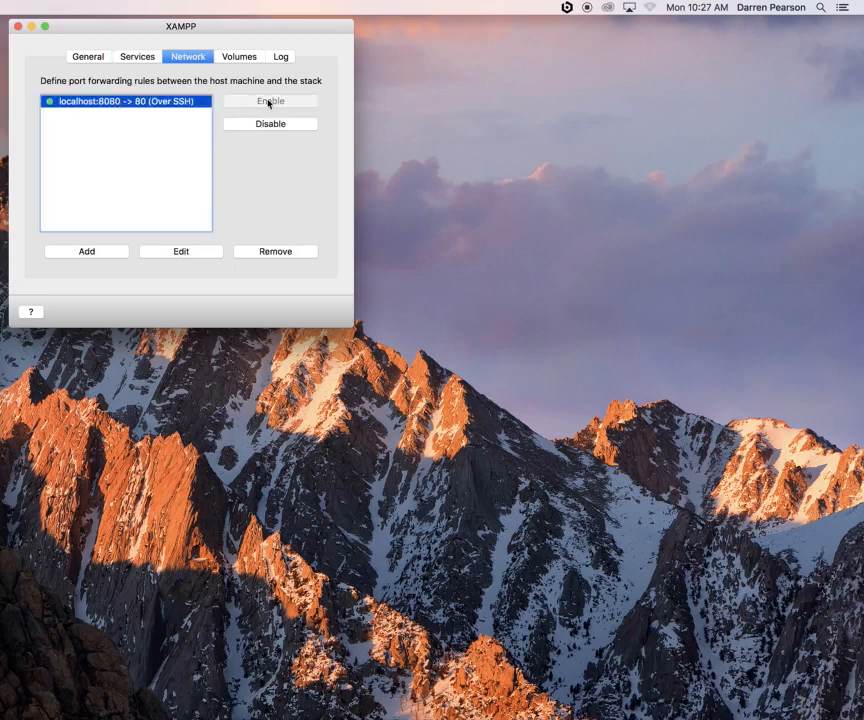
Mount the /opt/lampp volume and bring Chrome back to the front
{"action": "left_click", "coordinate": [236, 57]}
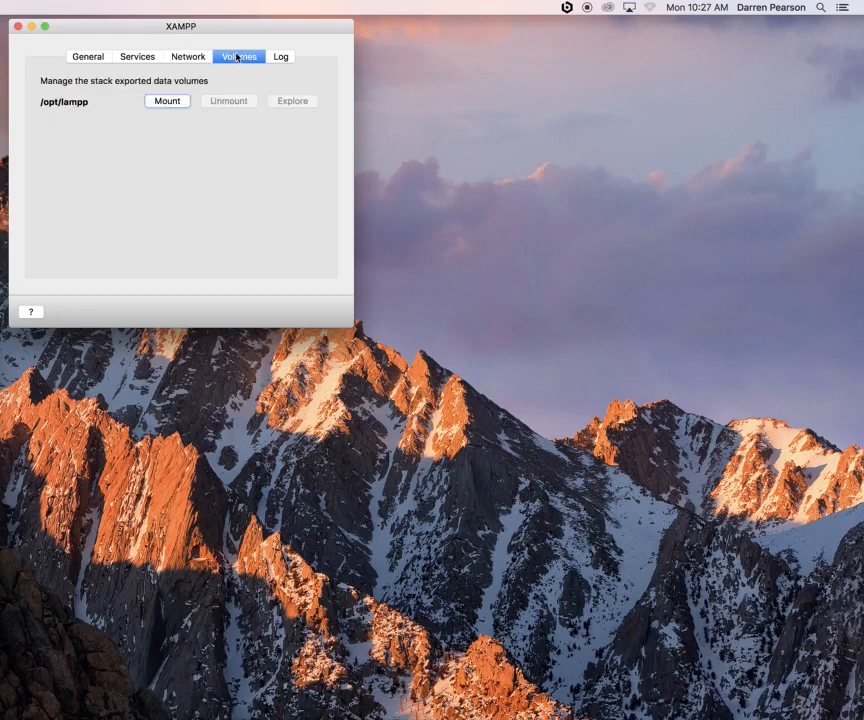
{"action": "left_click", "coordinate": [174, 104]}
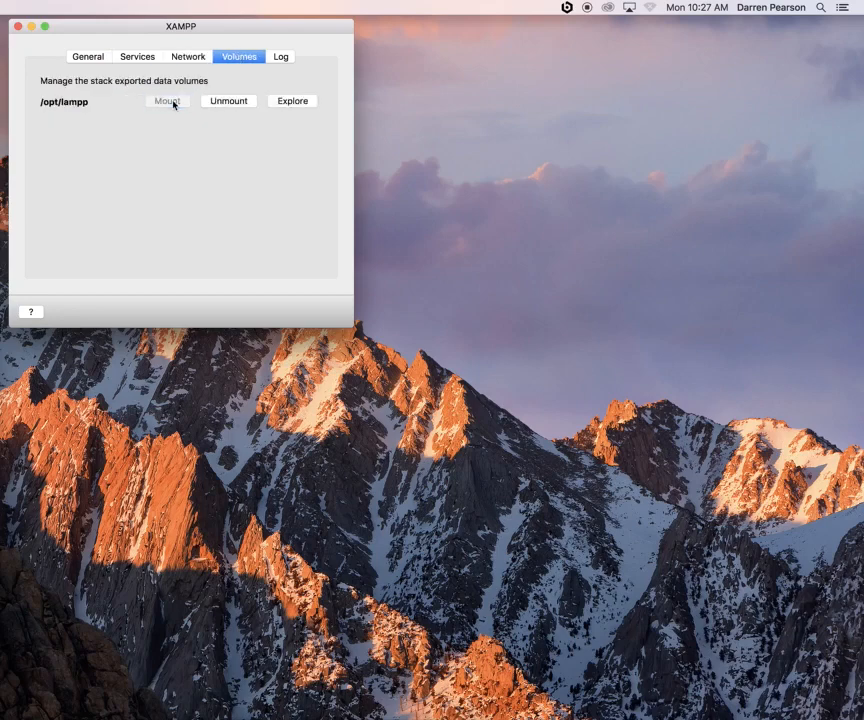
{"action": "left_click", "coordinate": [400, 705]}
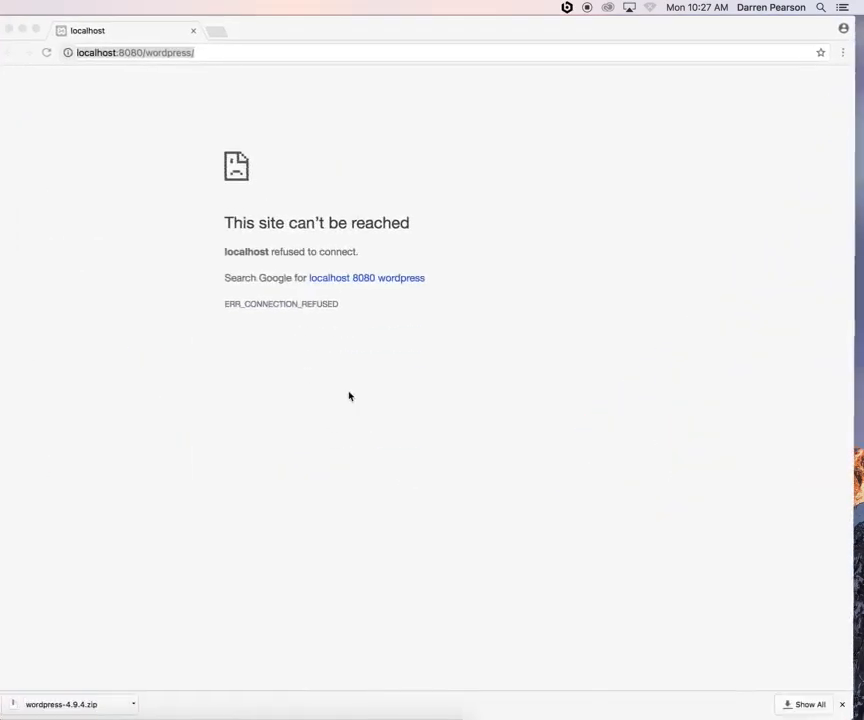
Reload localhost:8080/wordpress so the blog home page loads again
{"action": "left_click", "coordinate": [46, 54]}
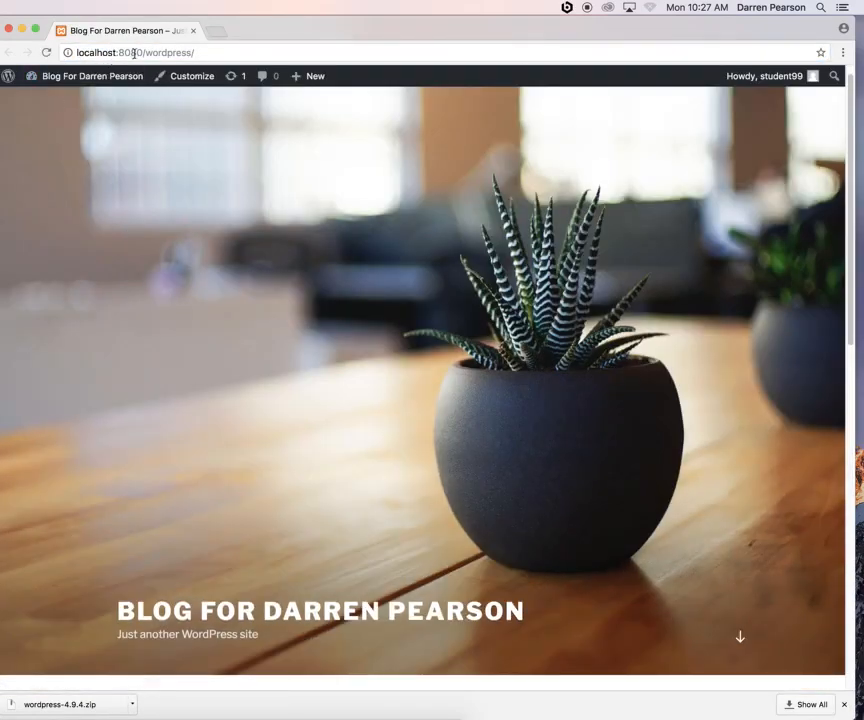
{"action": "scroll", "coordinate": [238, 355], "scroll_direction": "down", "scroll_amount": 5}
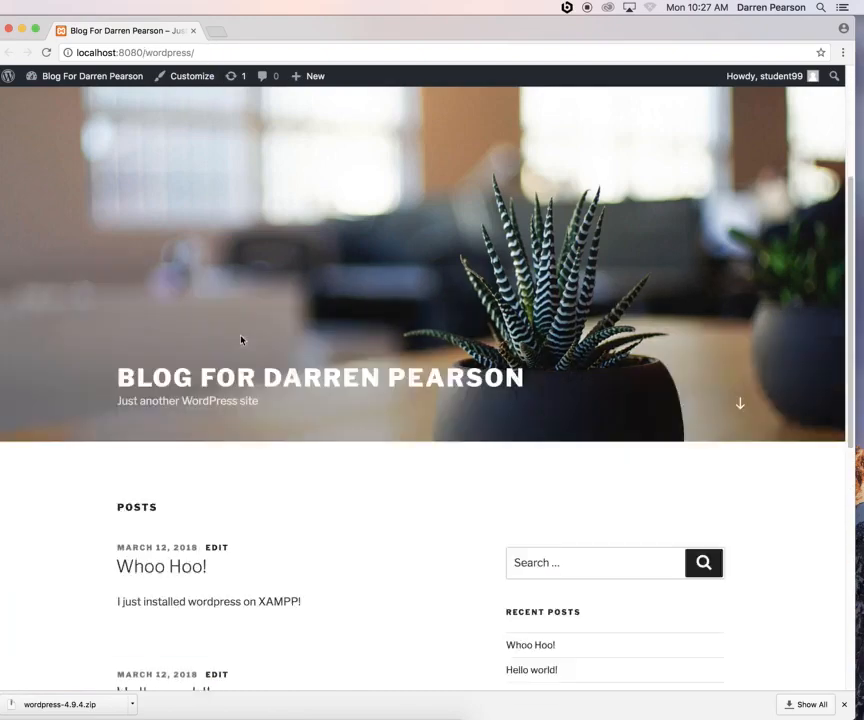
{"action": "scroll", "coordinate": [240, 338], "scroll_direction": "up", "scroll_amount": 5}
Open the admin Dashboard at localhost:8080/wordpress/wp-admin/
{"action": "left_click", "coordinate": [216, 53]}
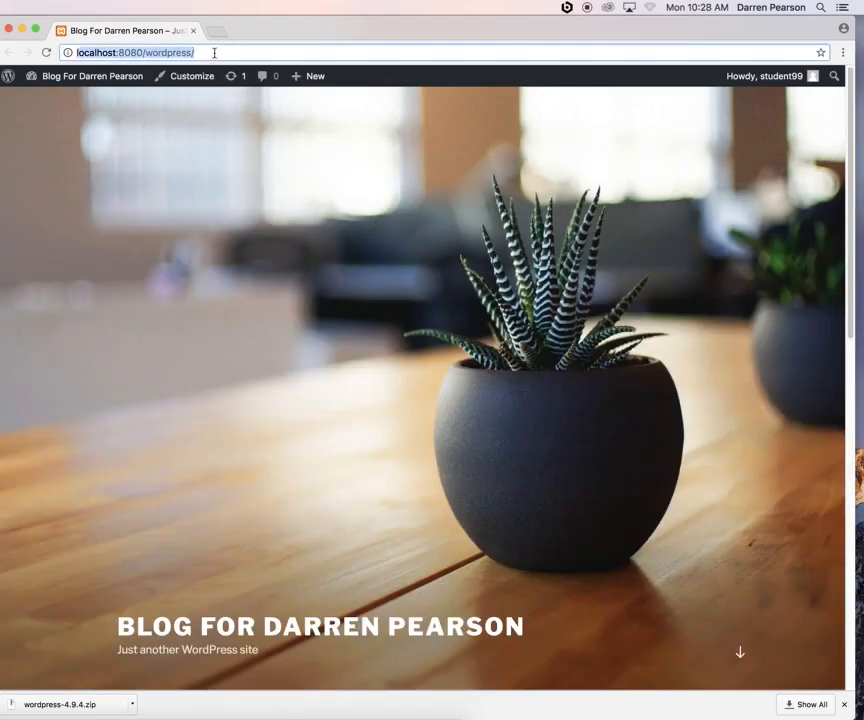
{"action": "left_click", "coordinate": [214, 53]}
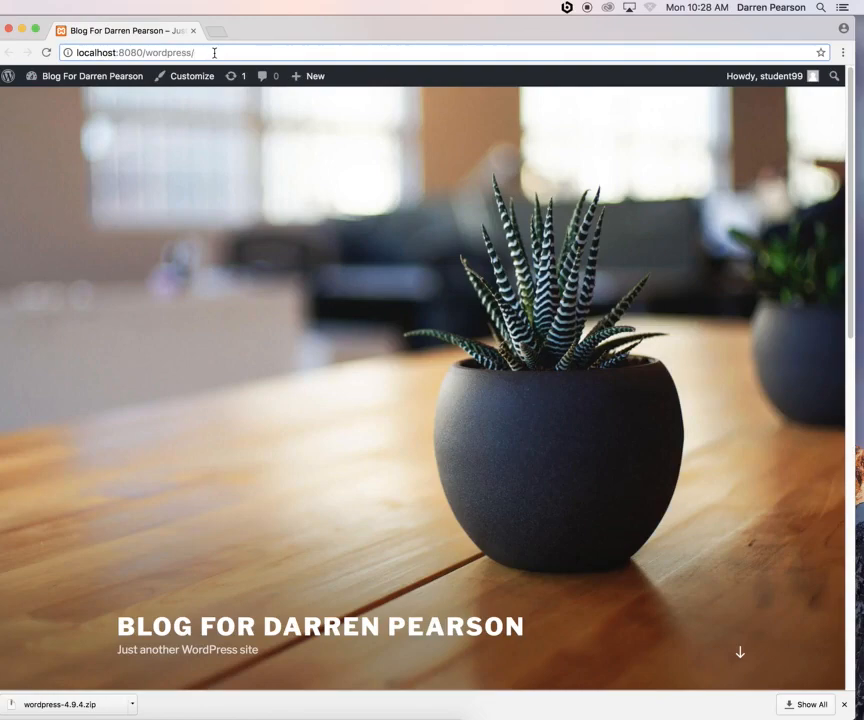
{"action": "type", "text": "wp-admin/"}
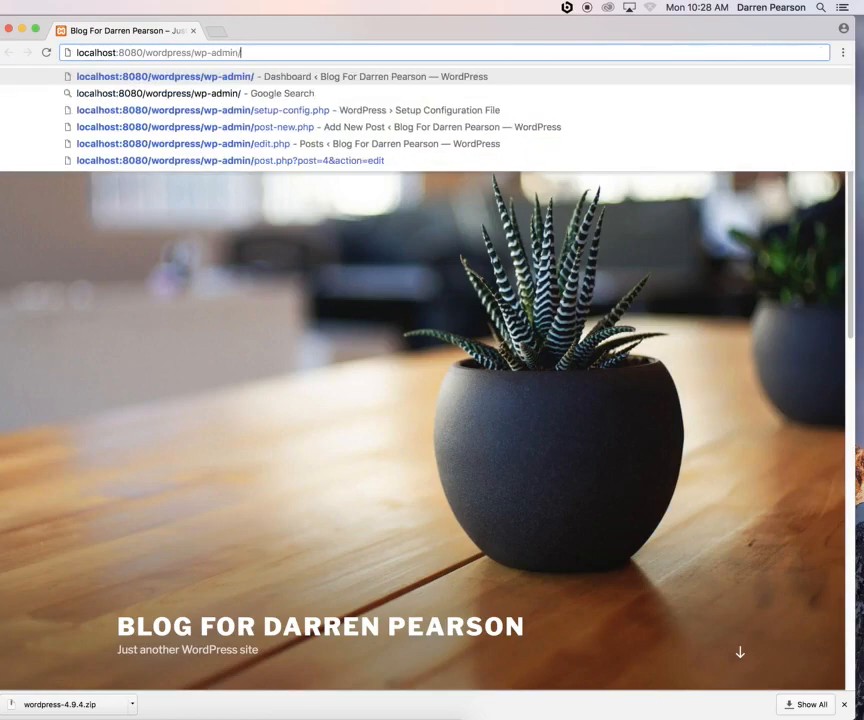
{"action": "key", "text": "Return"}
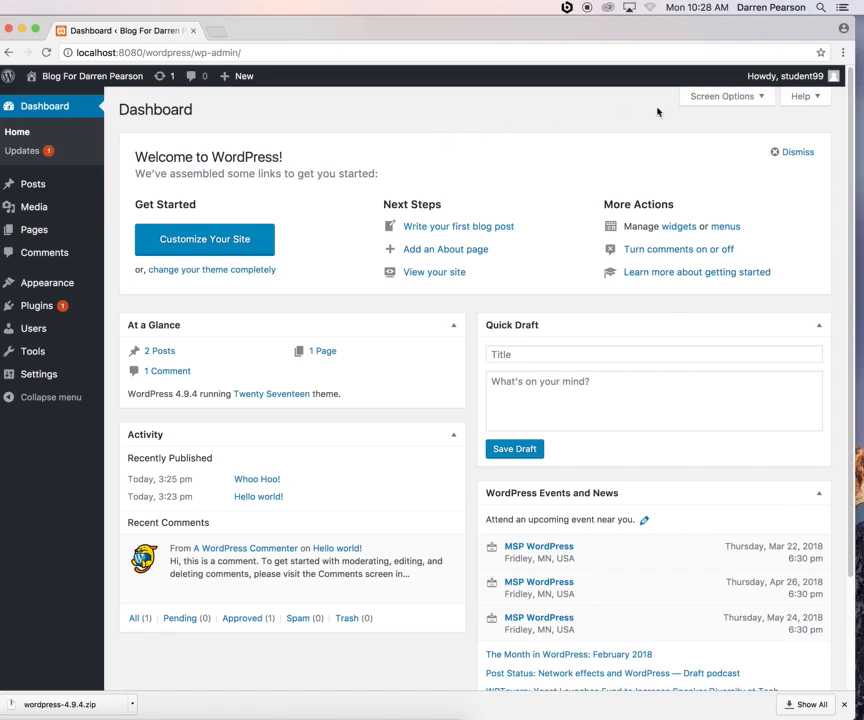
{"action": "mouse_move", "coordinate": [48, 190]}
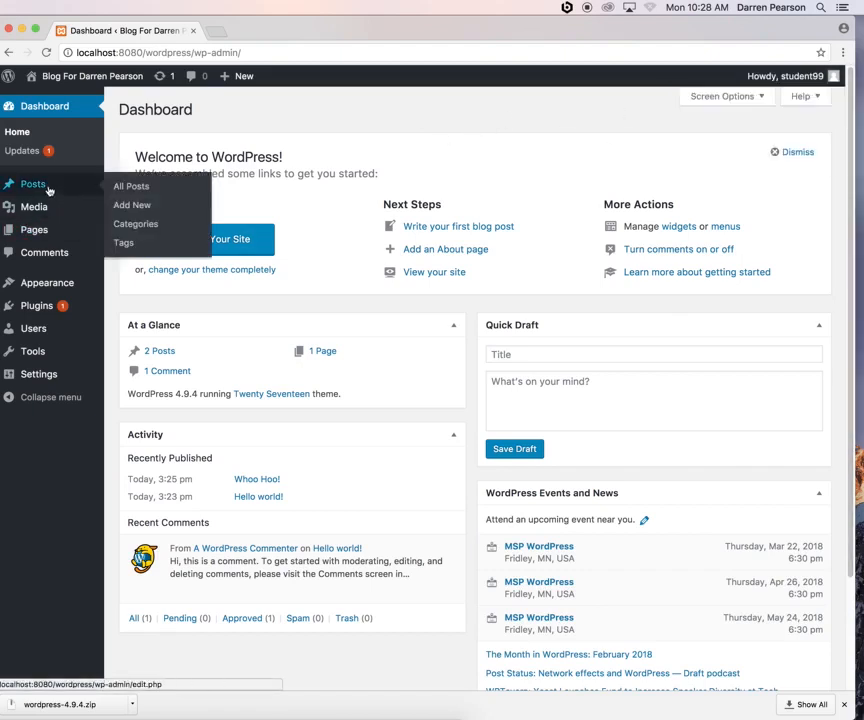
{"action": "mouse_move", "coordinate": [44, 235]}
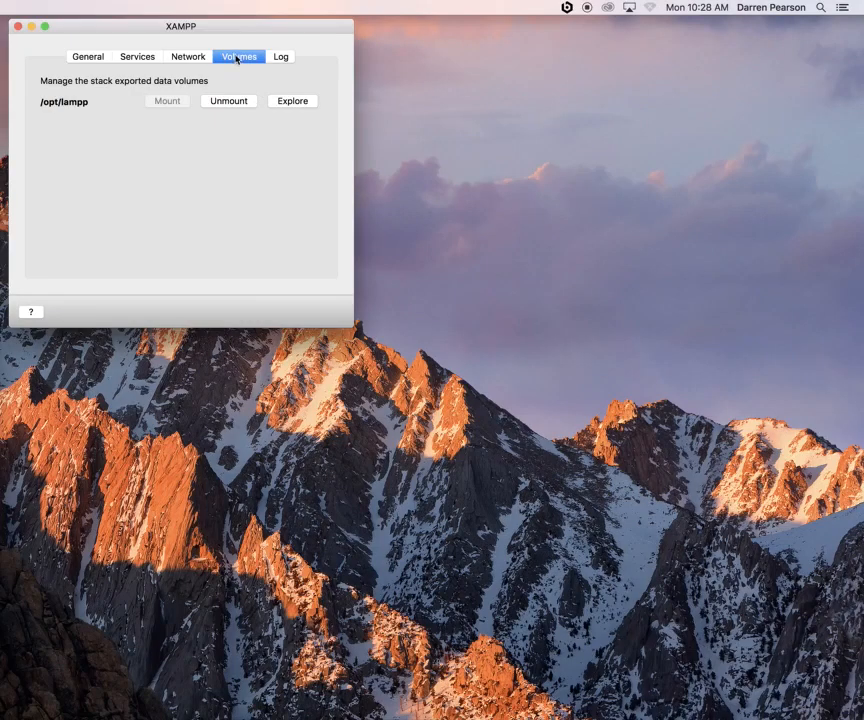
Unmount /opt/lampp and disable the localhost:8080 -> 80 forwarding rule
{"action": "left_click", "coordinate": [232, 101]}
{"action": "left_click", "coordinate": [188, 57]}
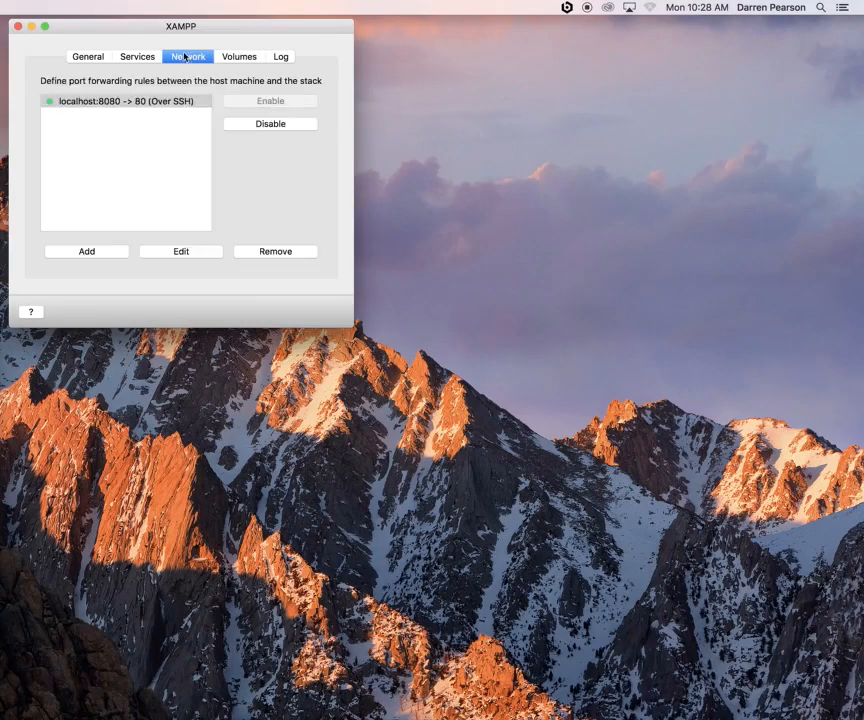
{"action": "left_click", "coordinate": [103, 108]}
{"action": "left_click", "coordinate": [266, 125]}
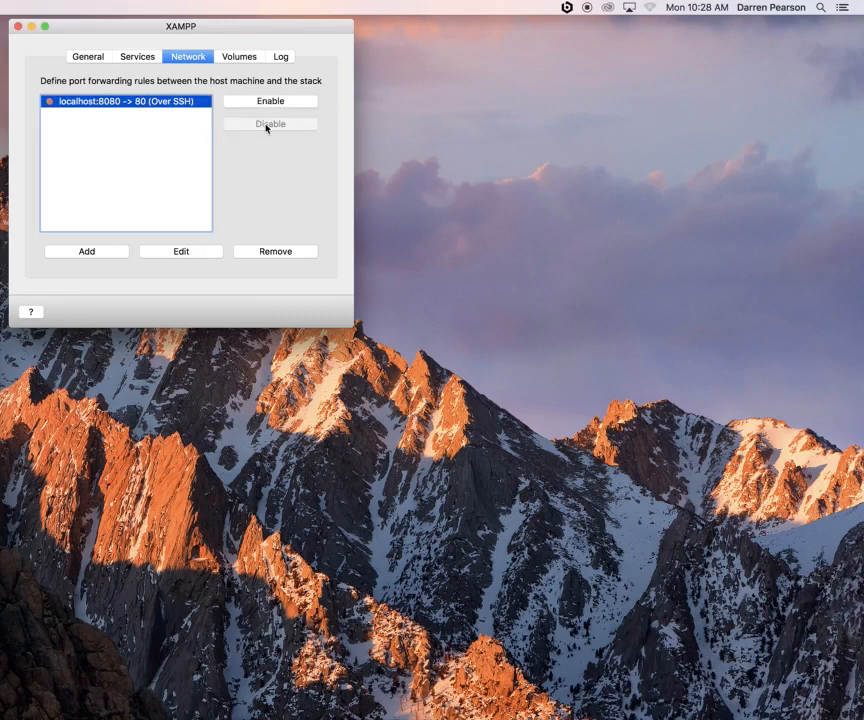
Stop all services and the XAMPP stack, then quit XAMPP with confirmation
{"action": "left_click", "coordinate": [137, 57]}
{"action": "left_click", "coordinate": [186, 252]}
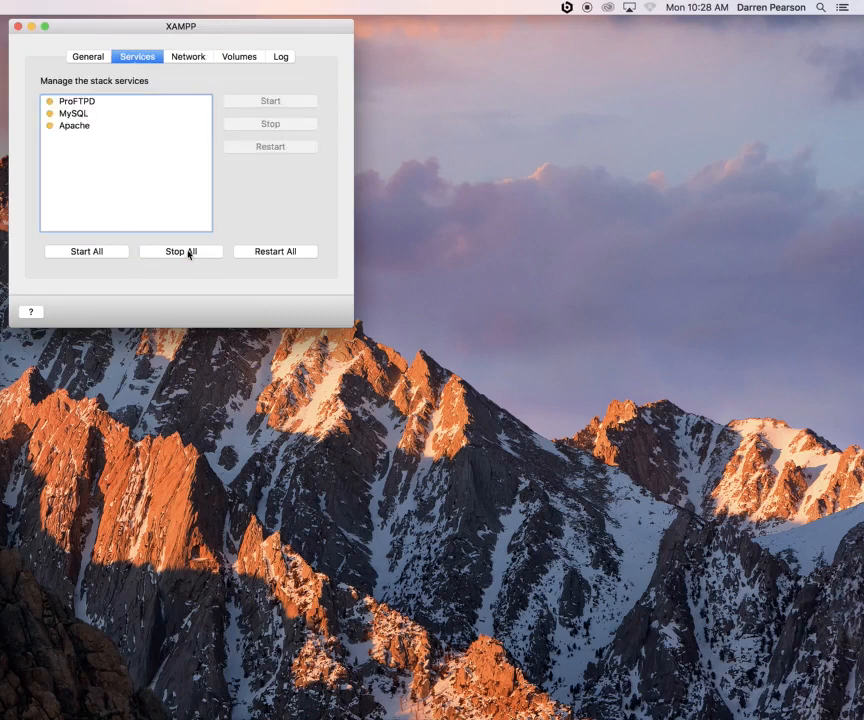
{"action": "left_click", "coordinate": [96, 58]}
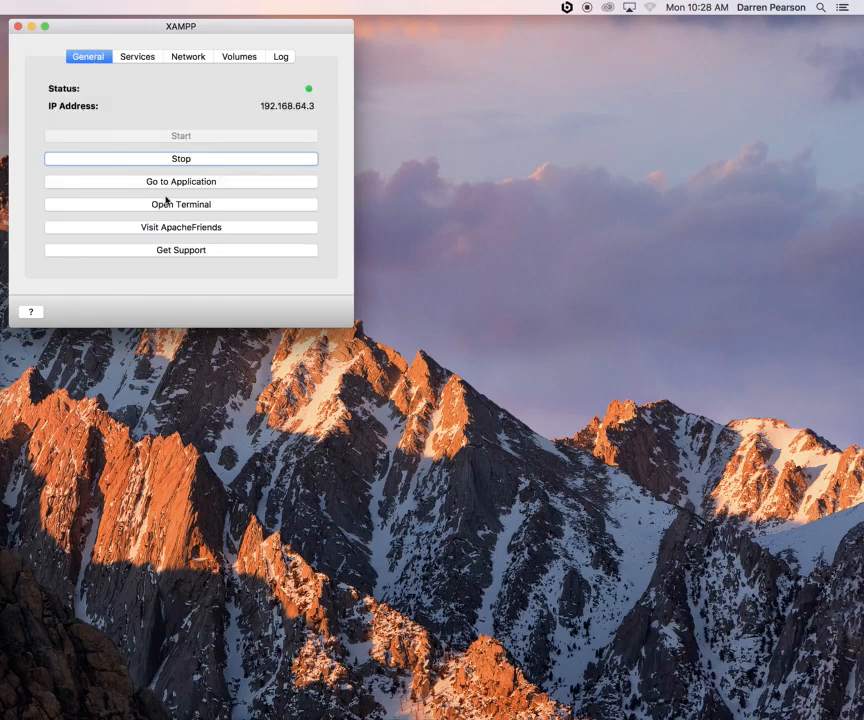
{"action": "left_click", "coordinate": [183, 159]}
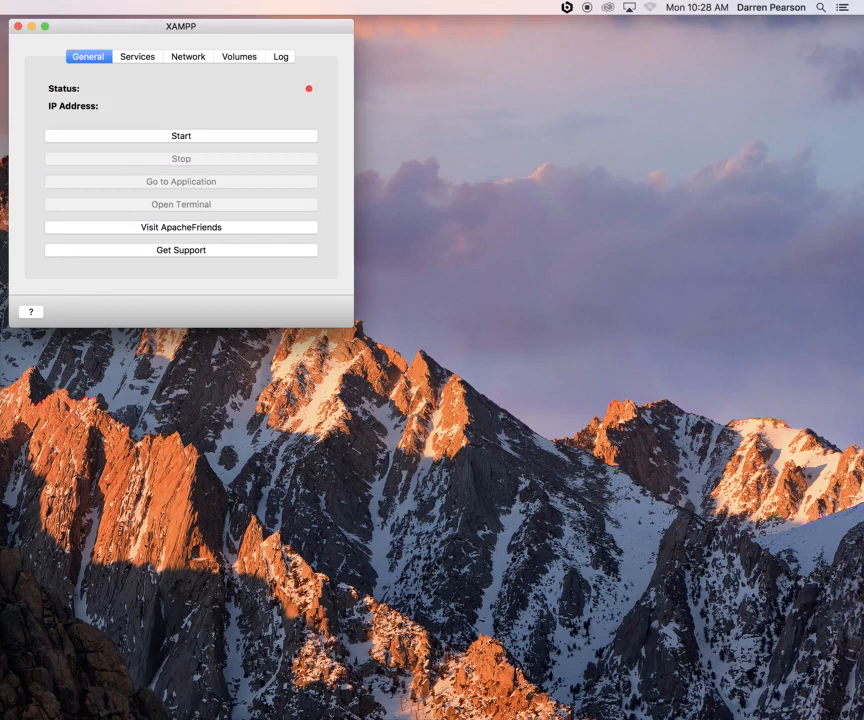
{"action": "key", "text": "super+q"}
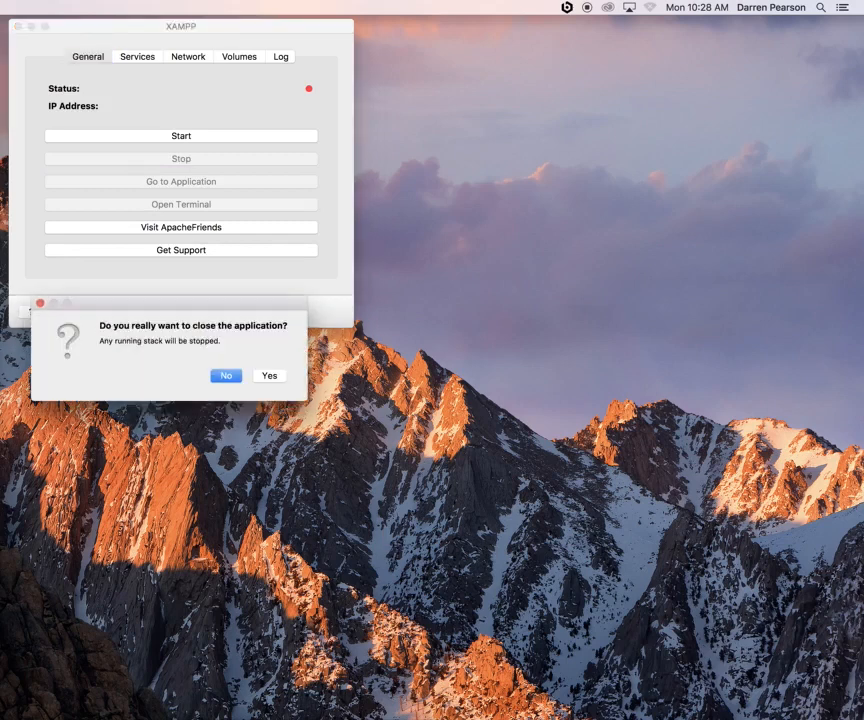
{"action": "left_click", "coordinate": [272, 380]}
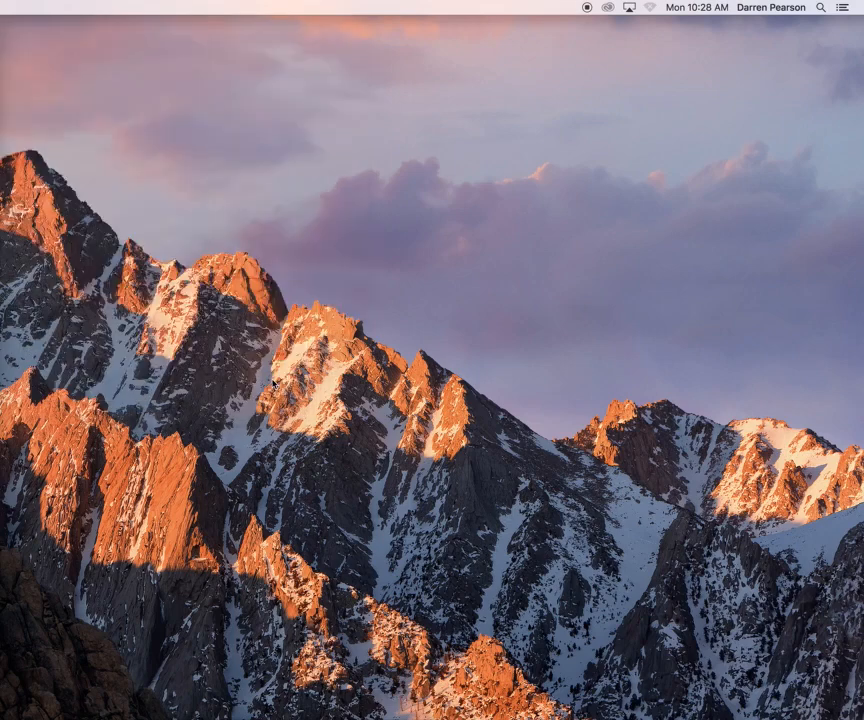